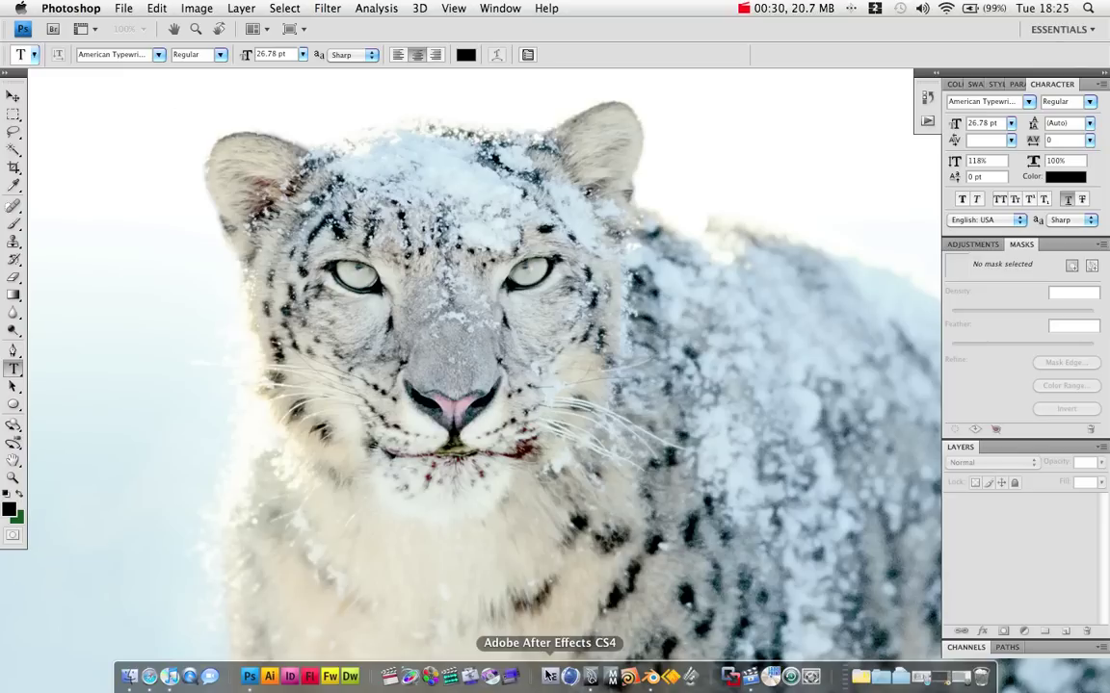
- Create a new Film & Video document, PAL D1/DV Widescreen Square Pixel size, named 'dvd menu'
{"action": "left_click", "coordinate": [121, 12]}
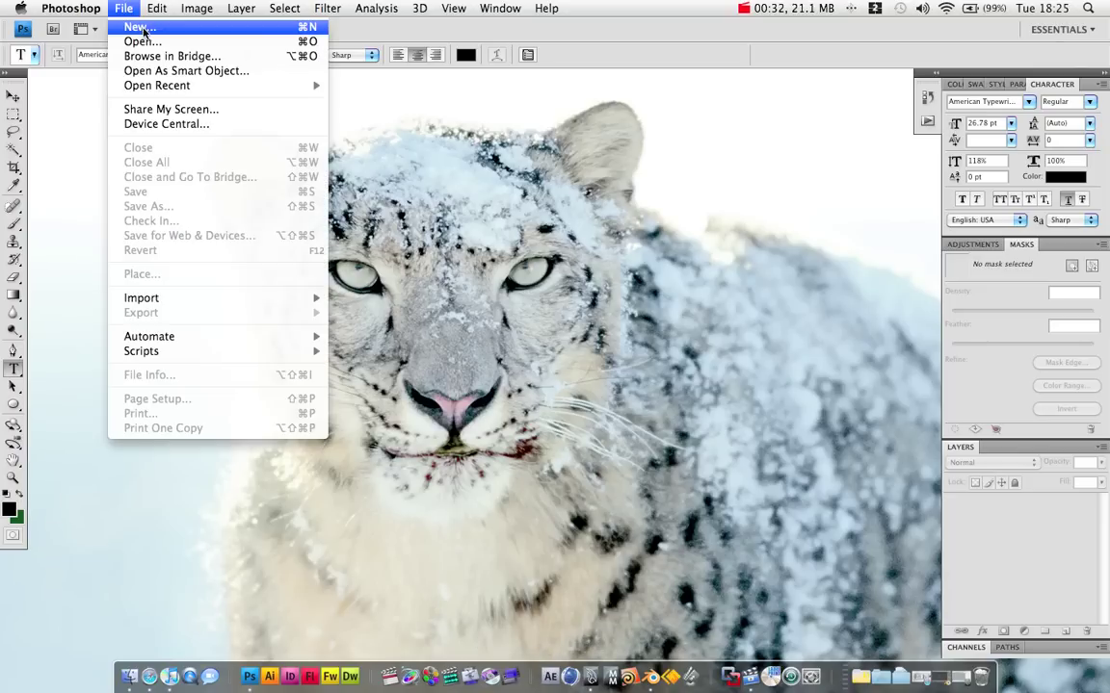
{"action": "left_click", "coordinate": [136, 29]}
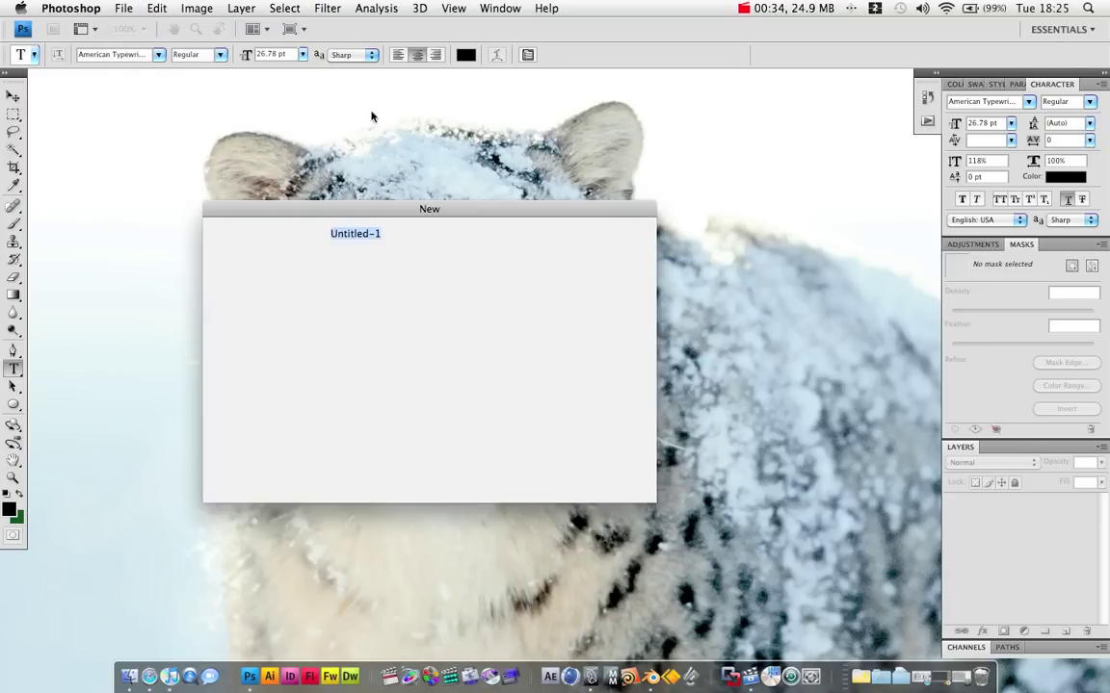
{"action": "left_click", "coordinate": [282, 251]}
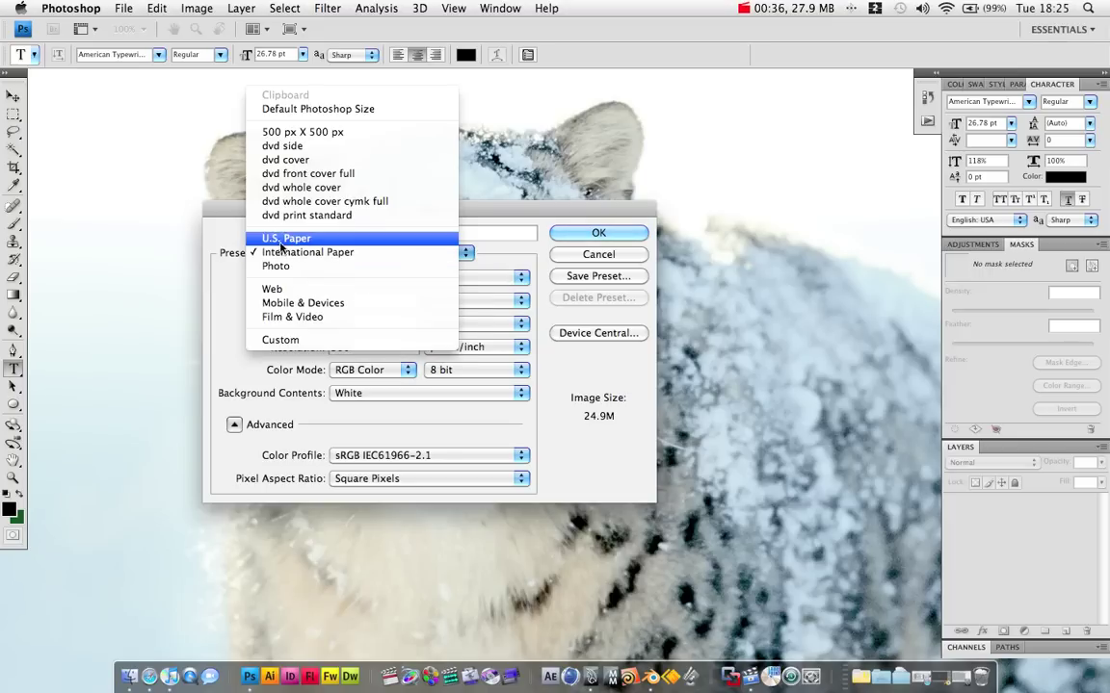
{"action": "left_click", "coordinate": [367, 254]}
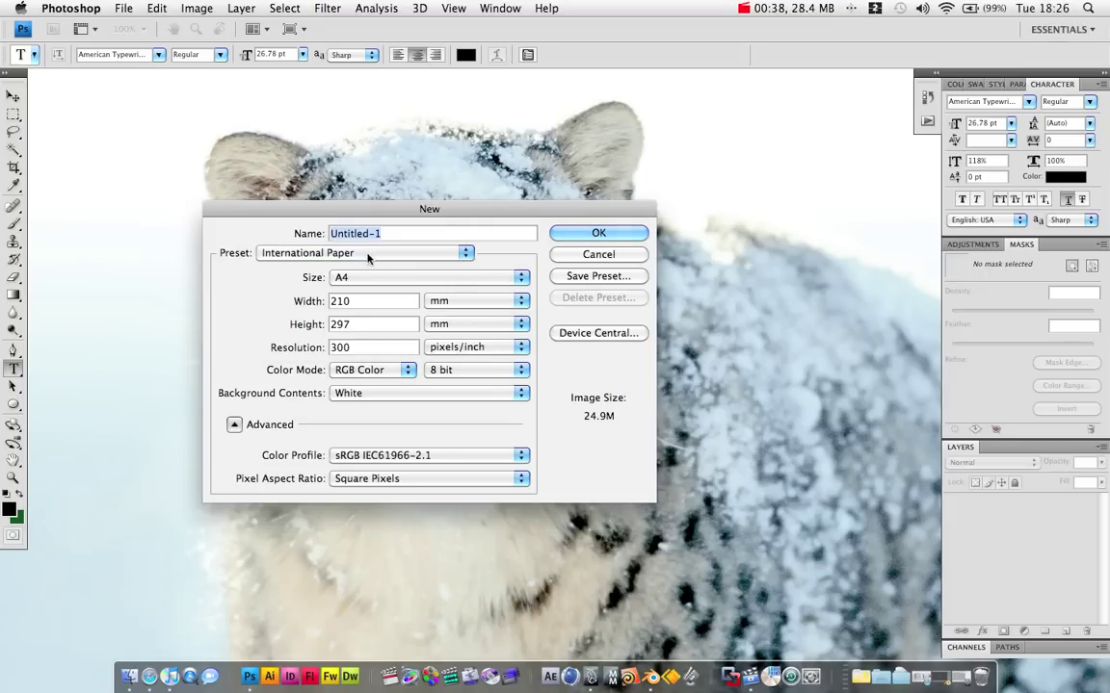
{"action": "left_click", "coordinate": [366, 254]}
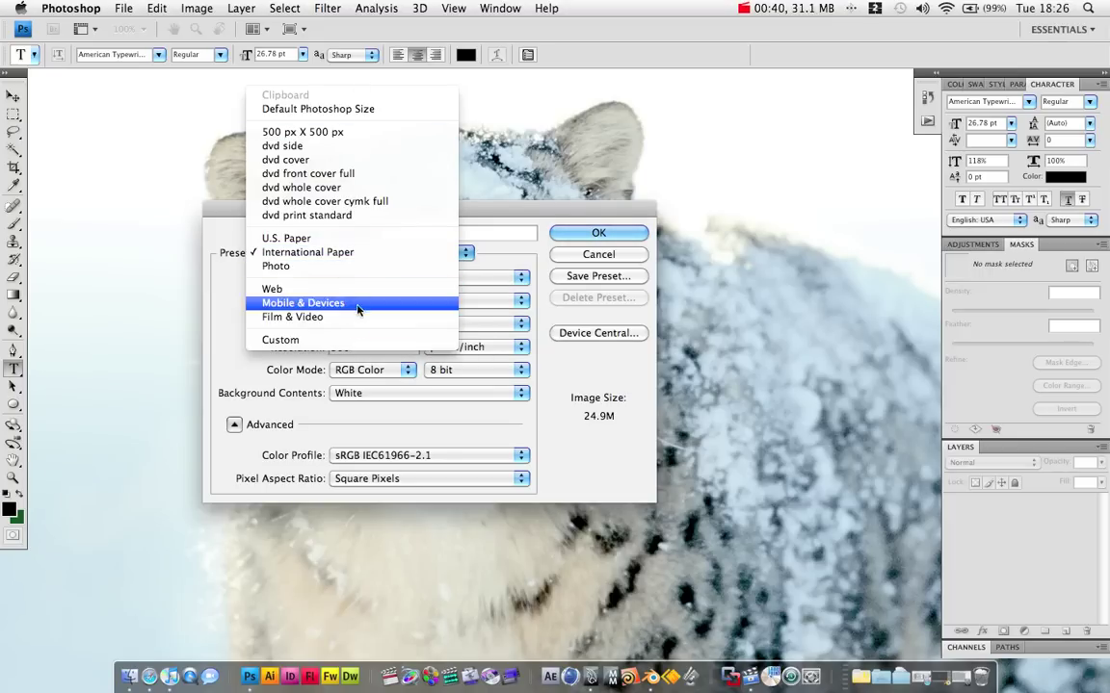
{"action": "left_click", "coordinate": [288, 317]}
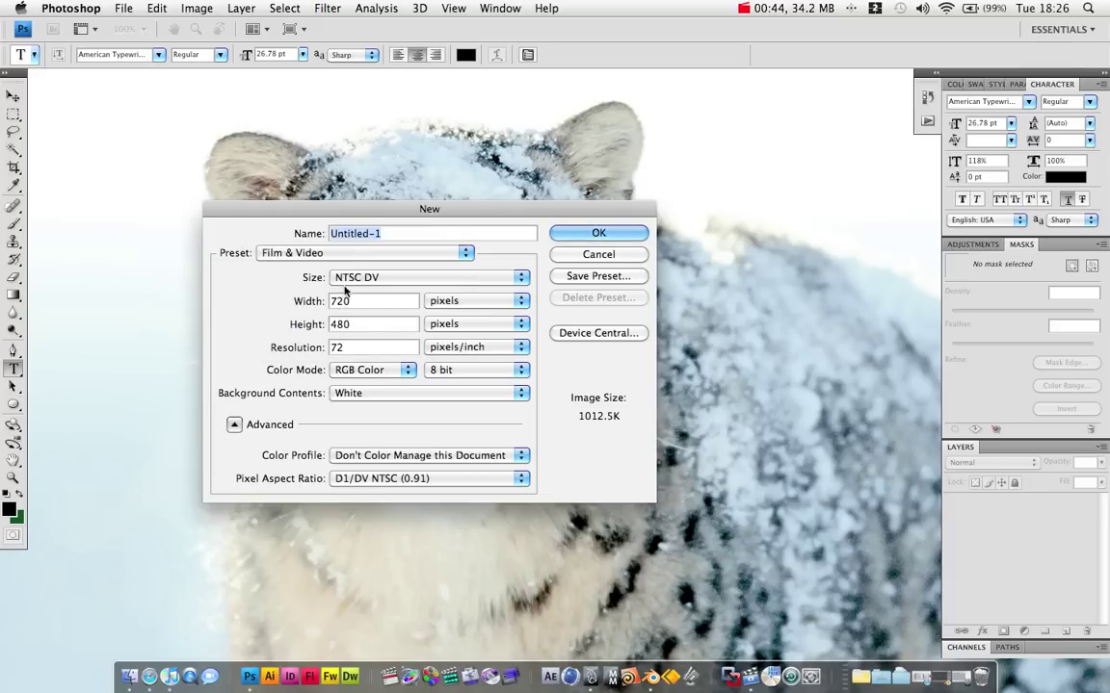
{"action": "left_click", "coordinate": [343, 279]}
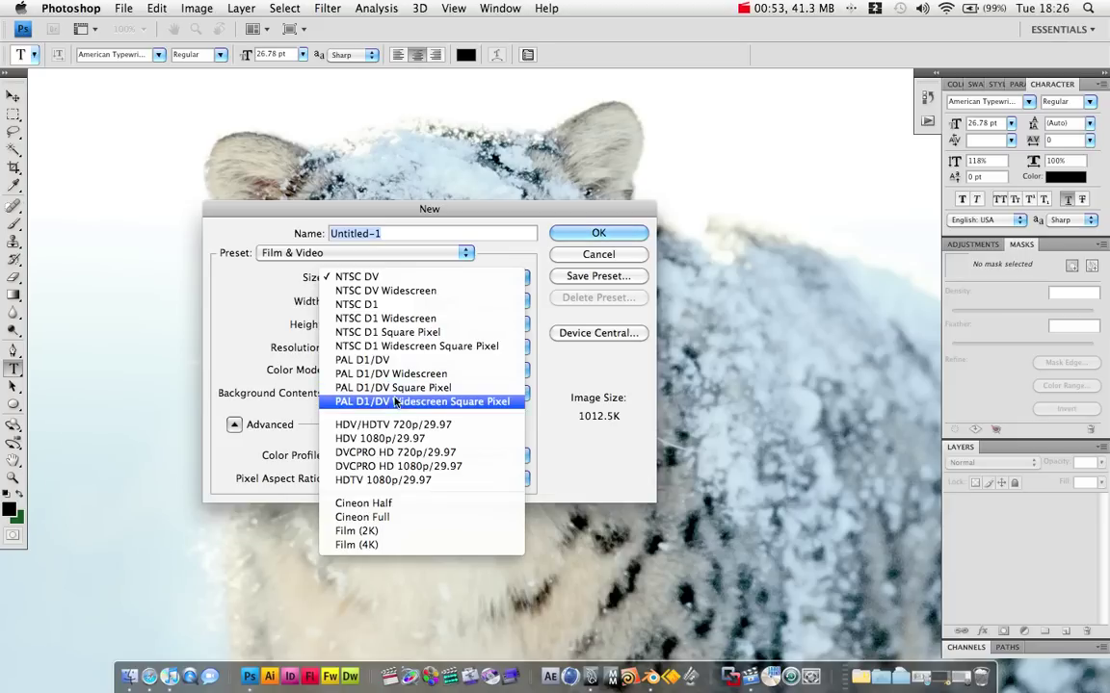
{"action": "left_click", "coordinate": [366, 403]}
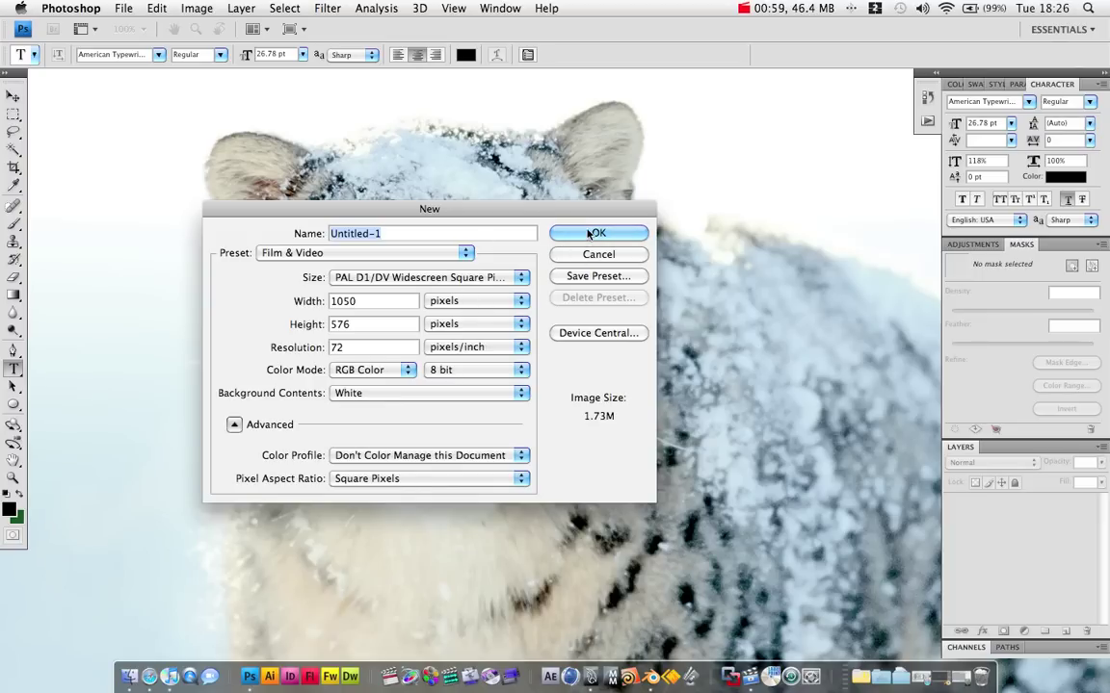
{"action": "type", "text": "dvd"}
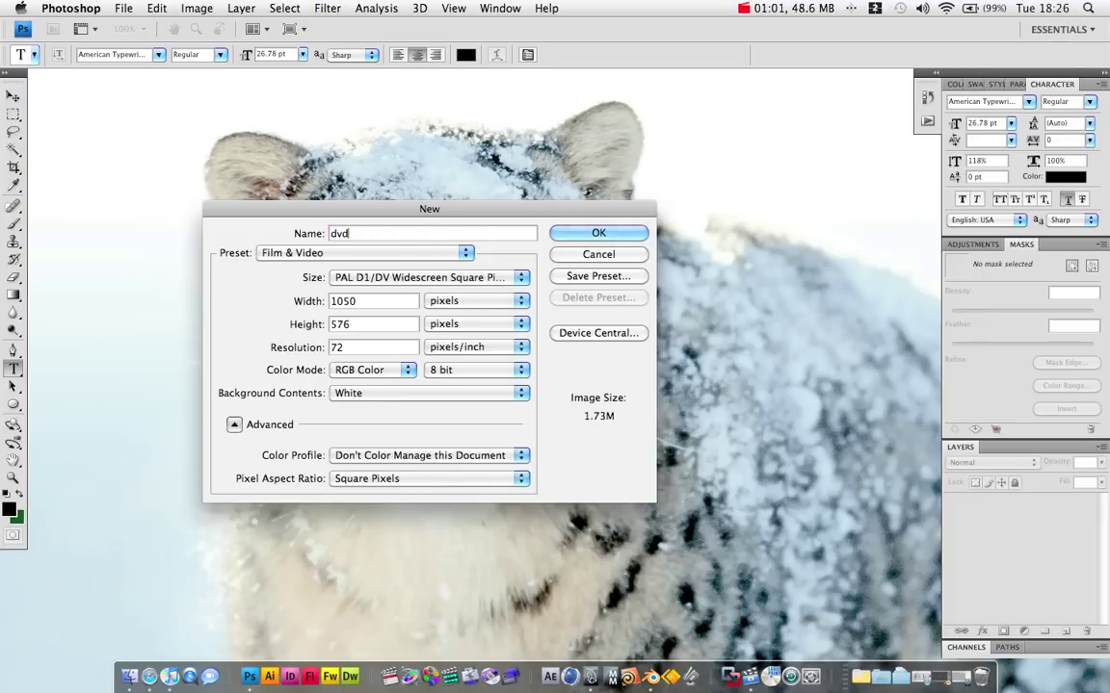
{"action": "type", "text": " menu"}
{"action": "key", "text": "Return"}
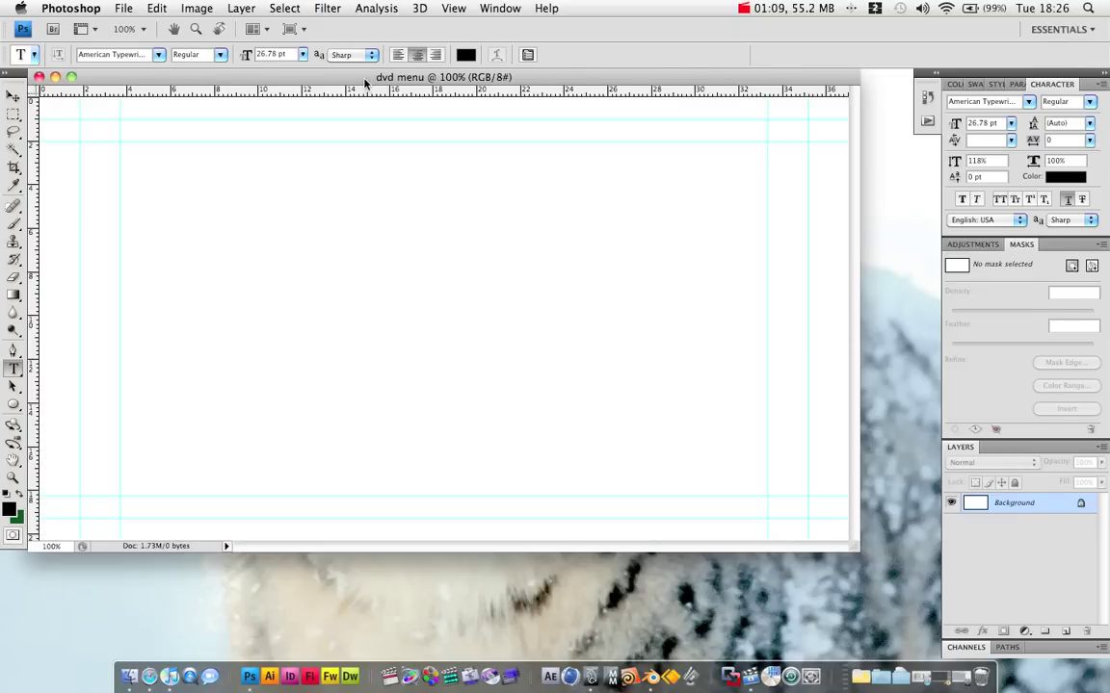
- Reposition the blank dvd menu window and bring up a Finder window of the home folder
{"action": "left_click_drag", "start_coordinate": [365, 84], "coordinate": [383, 117]}
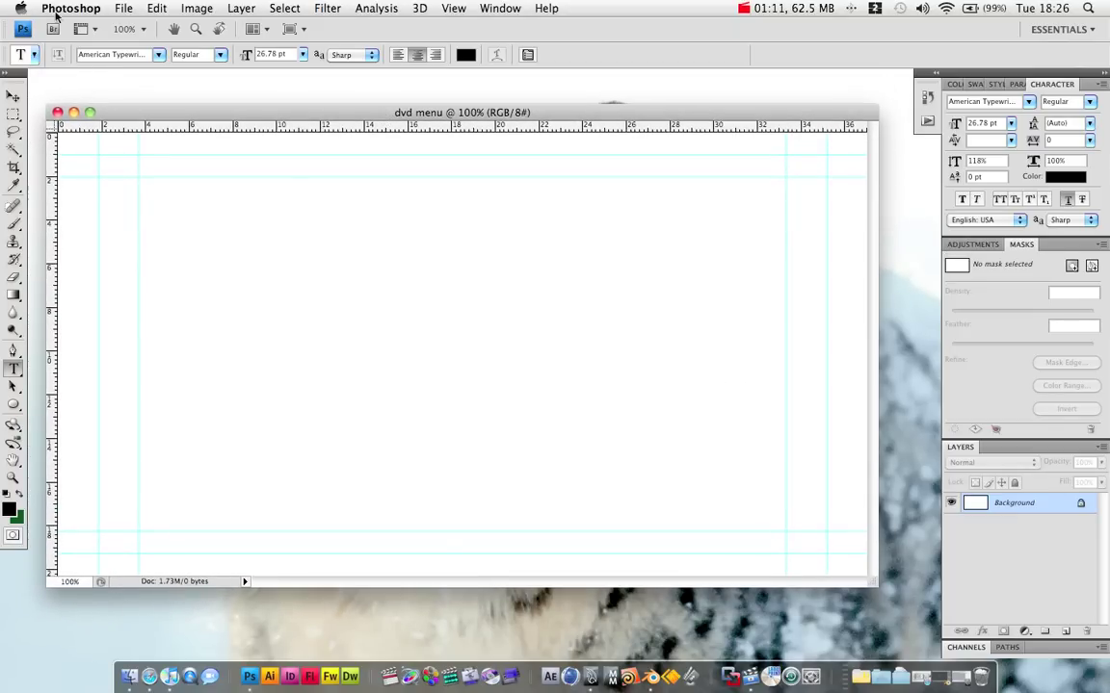
{"action": "left_click_drag", "start_coordinate": [292, 117], "coordinate": [330, 116]}
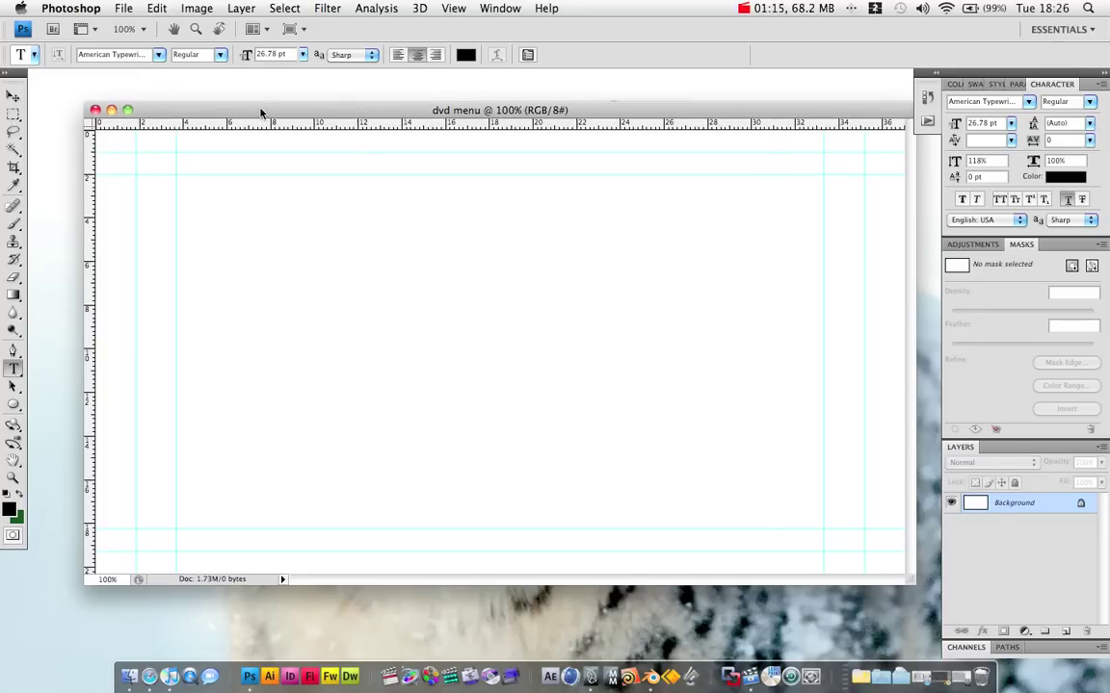
{"action": "mouse_move", "coordinate": [260, 112]}
{"action": "left_mouse_down"}
{"action": "mouse_move", "coordinate": [216, 118]}
{"action": "mouse_move", "coordinate": [243, 118]}
{"action": "left_mouse_up"}
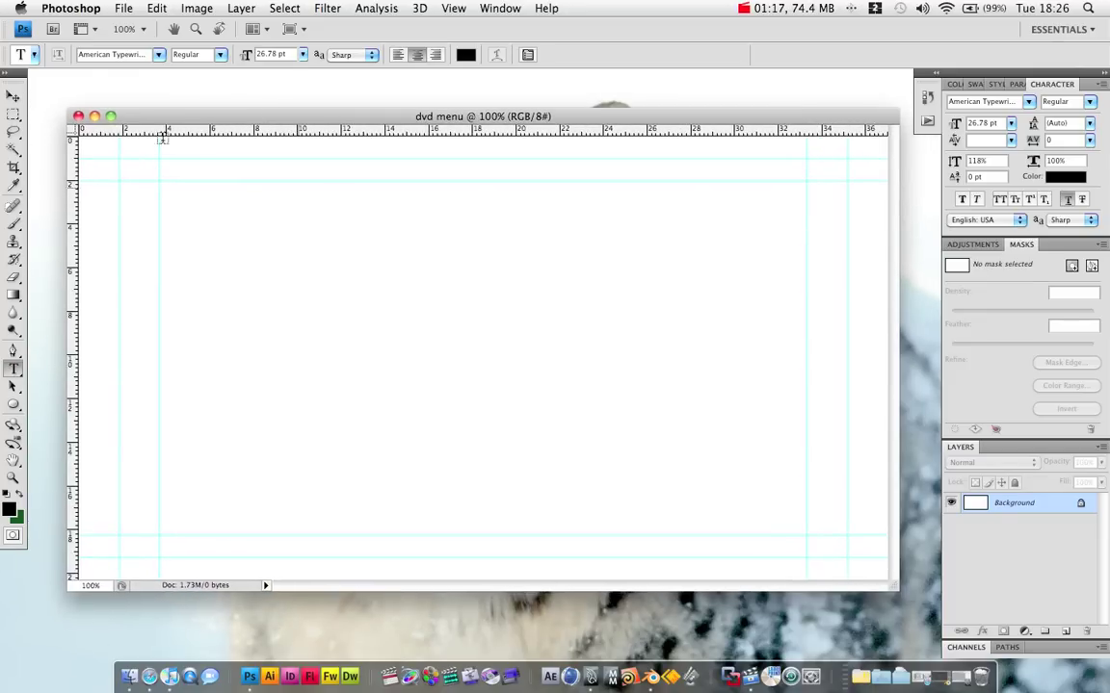
{"action": "left_click", "coordinate": [121, 8]}
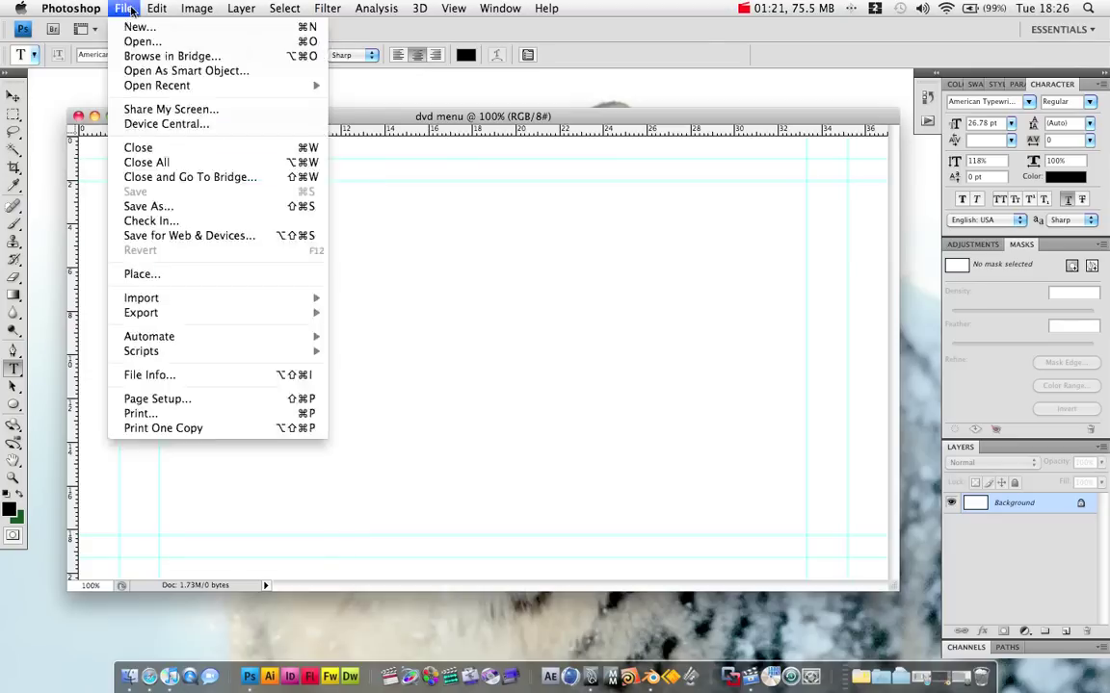
{"action": "mouse_move", "coordinate": [157, 9]}
{"action": "left_click_drag", "start_coordinate": [406, 113], "coordinate": [389, 121]}
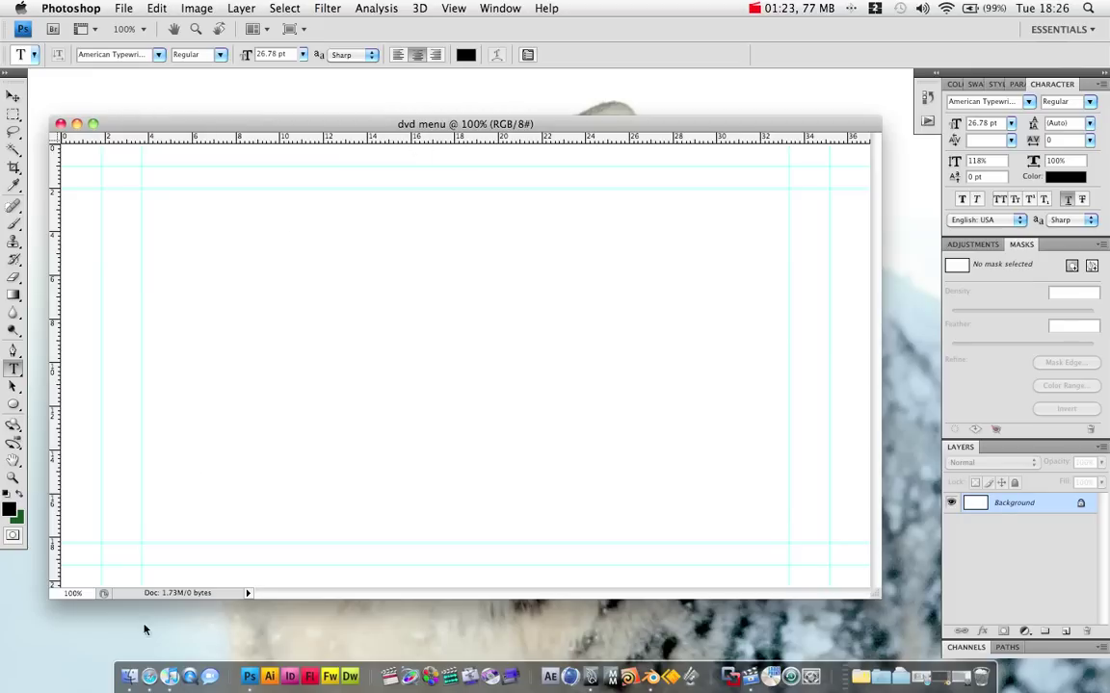
{"action": "left_click", "coordinate": [131, 678]}
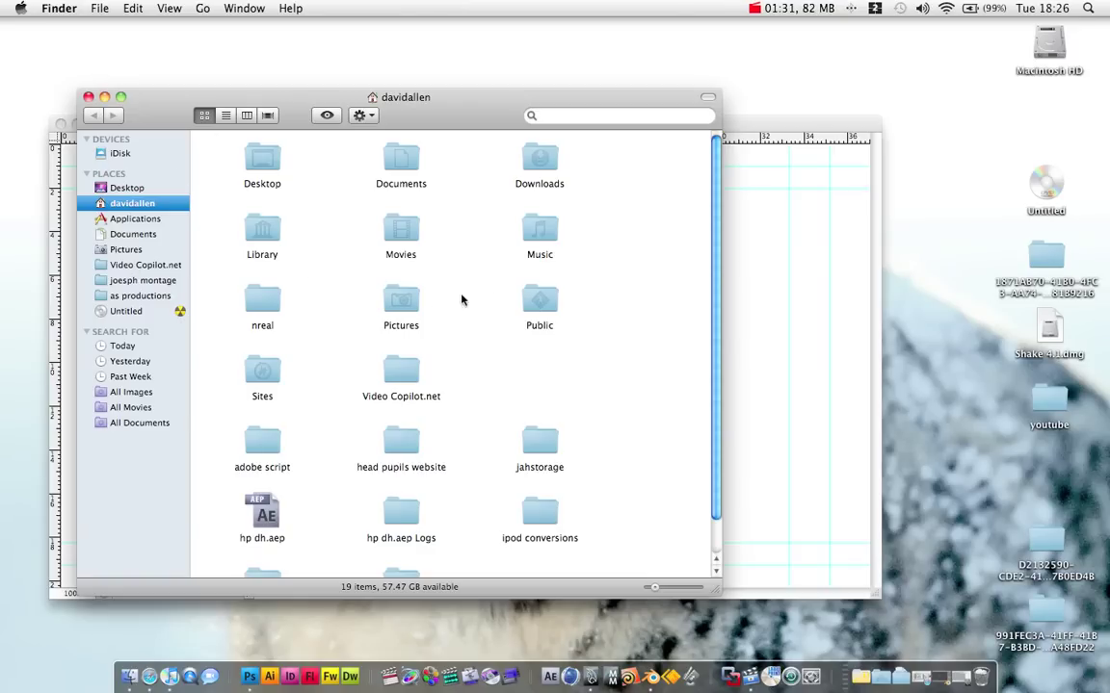
- Open the Pictures folder and drag end 3d dvd.jpg onto Photoshop in the Dock
{"action": "left_click", "coordinate": [401, 306]}
{"action": "double_click", "coordinate": [401, 299]}
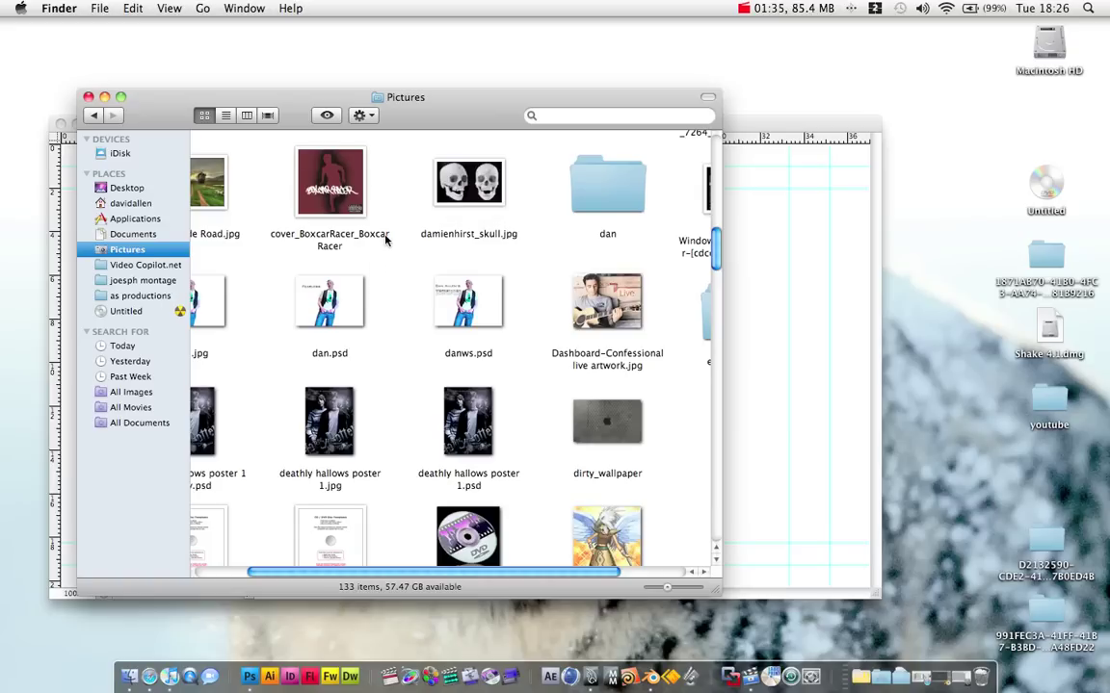
{"action": "scroll", "coordinate": [385, 241], "scroll_direction": "down", "scroll_amount": 3}
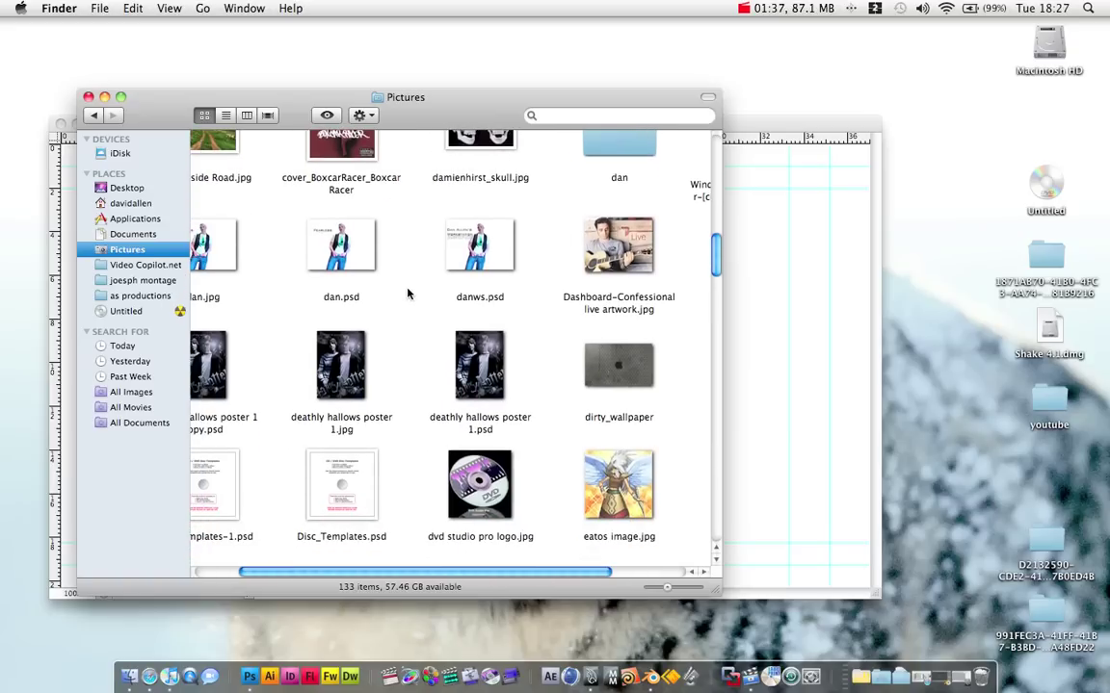
{"action": "scroll", "coordinate": [408, 293], "scroll_direction": "down", "scroll_amount": 10}
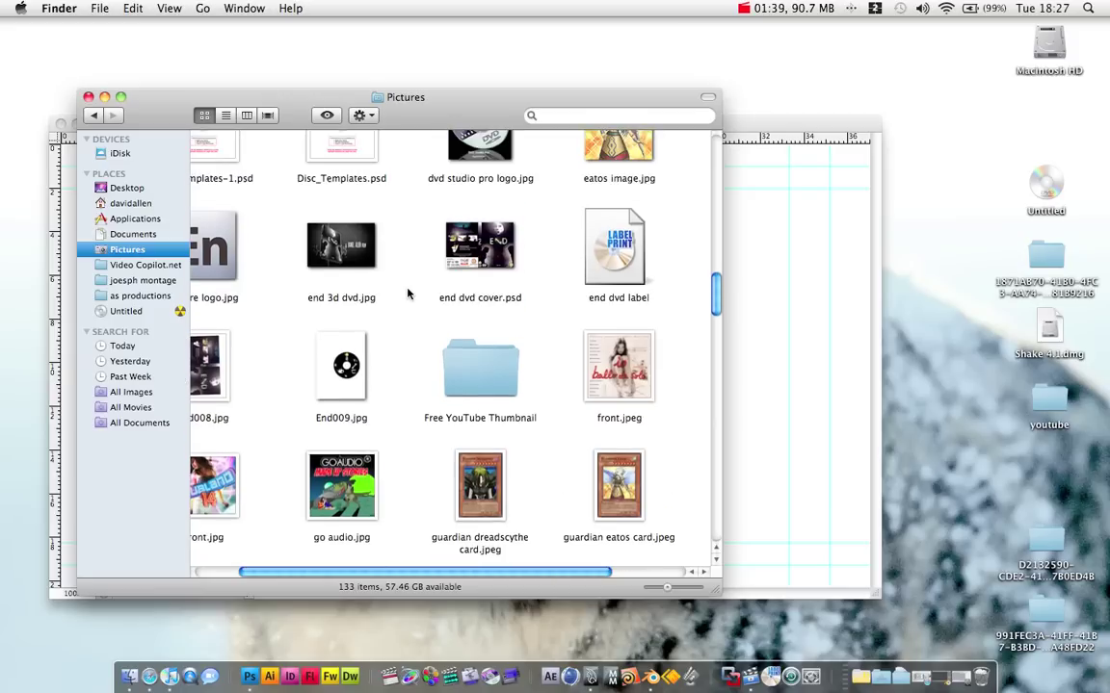
{"action": "scroll", "coordinate": [407, 294], "scroll_direction": "up", "scroll_amount": 3}
{"action": "left_click_drag", "start_coordinate": [347, 342], "coordinate": [720, 305]}
{"action": "left_click_drag", "start_coordinate": [328, 334], "coordinate": [250, 674]}
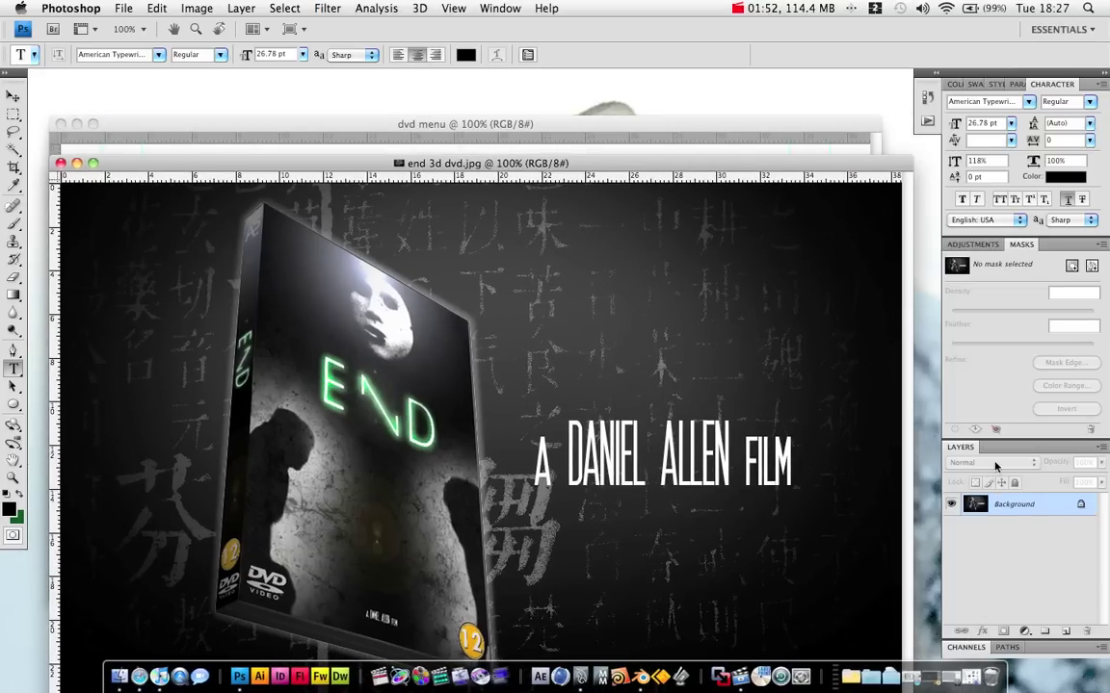
- Copy the end 3d dvd artwork into the dvd menu document as Layer 1
{"action": "left_click_drag", "start_coordinate": [689, 174], "coordinate": [722, 428]}
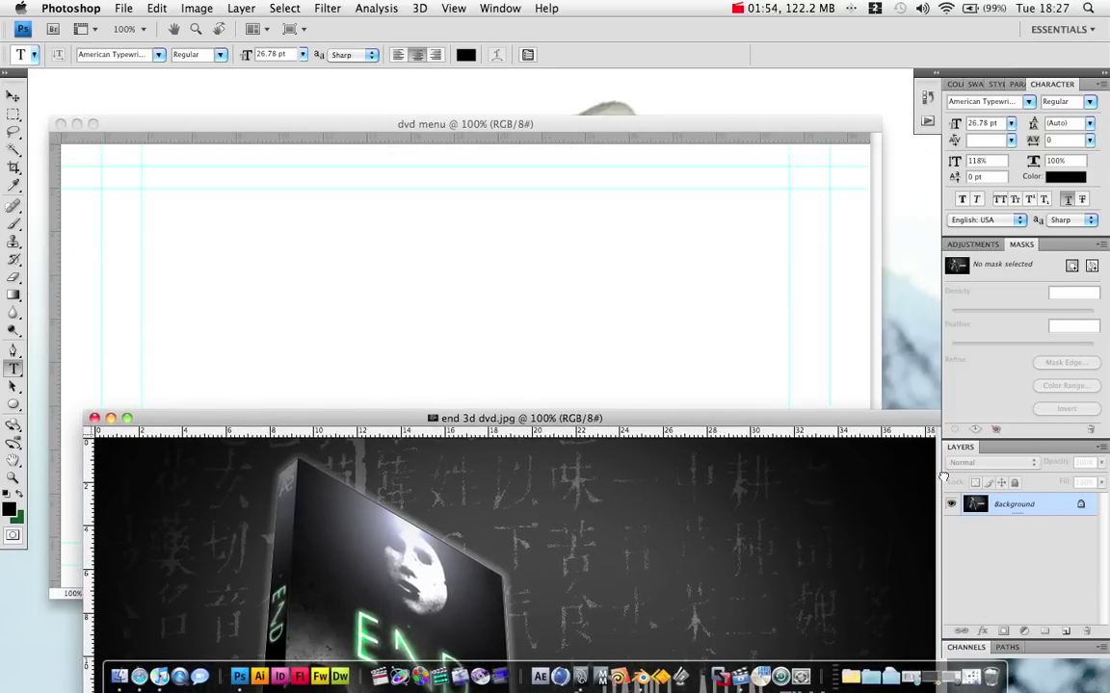
{"action": "left_click_drag", "start_coordinate": [442, 262], "coordinate": [443, 262]}
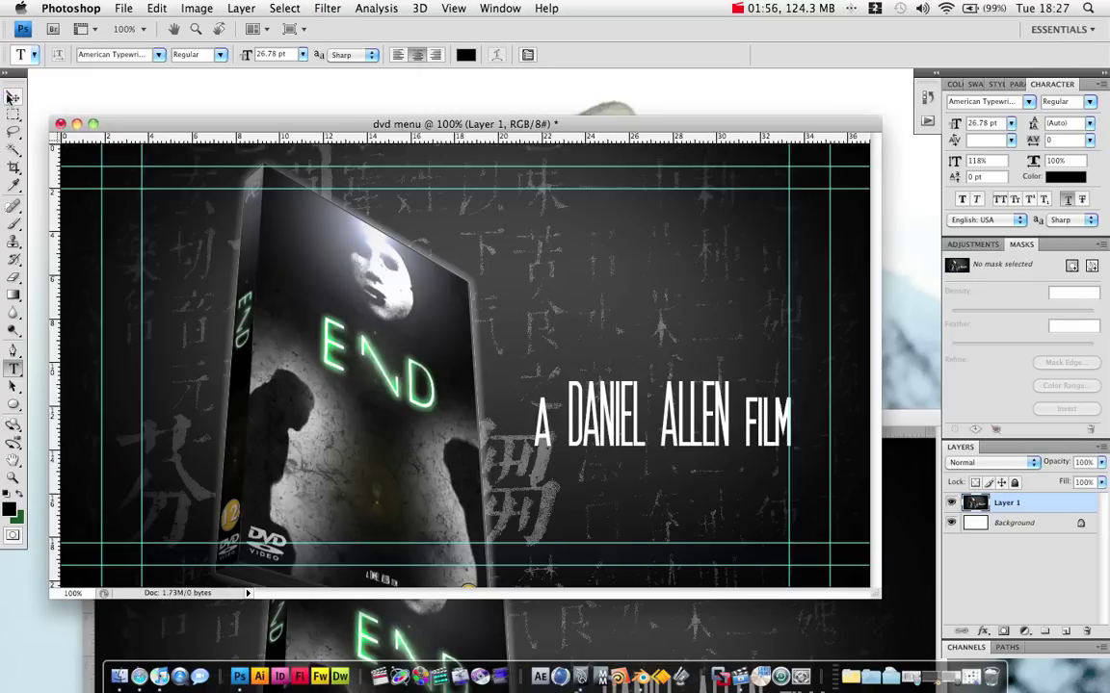
{"action": "left_click", "coordinate": [13, 97]}
{"action": "left_click_drag", "start_coordinate": [342, 256], "coordinate": [342, 184]}
- Free-transform the artwork layer, scaling it up to fill the whole canvas
{"action": "key", "text": "super+t"}
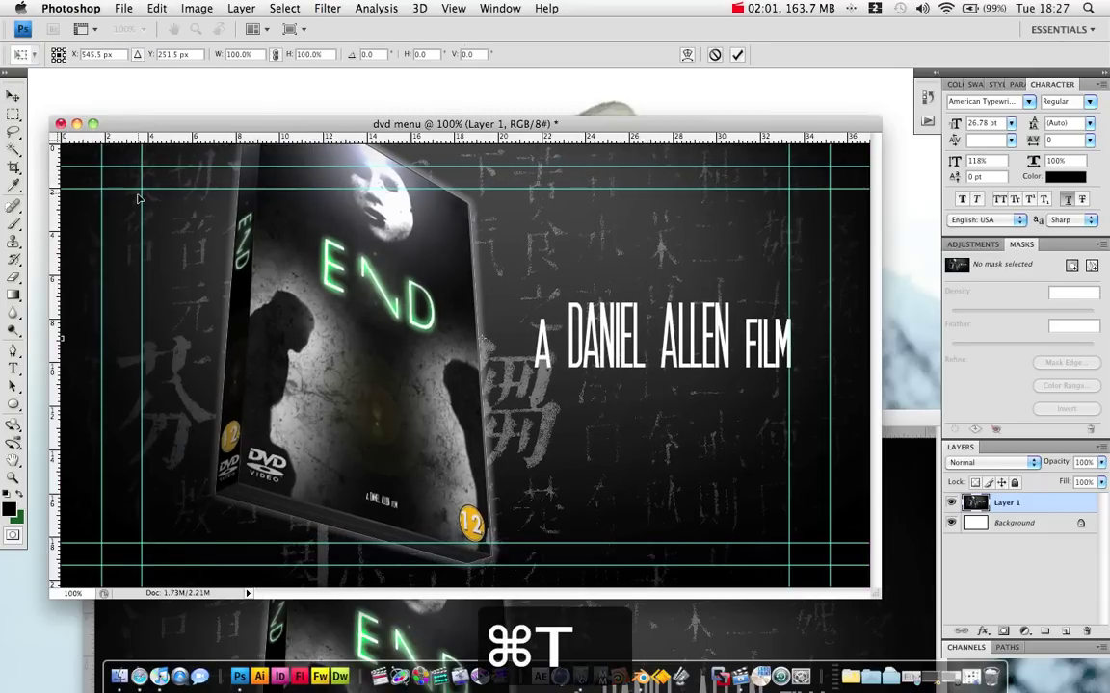
{"action": "mouse_move", "coordinate": [206, 255]}
{"action": "left_mouse_down"}
{"action": "mouse_move", "coordinate": [185, 224]}
{"action": "mouse_move", "coordinate": [145, 241]}
{"action": "mouse_move", "coordinate": [110, 218]}
{"action": "mouse_move", "coordinate": [188, 262]}
{"action": "left_mouse_up"}
{"action": "left_click_drag", "start_coordinate": [488, 336], "coordinate": [360, 217]}
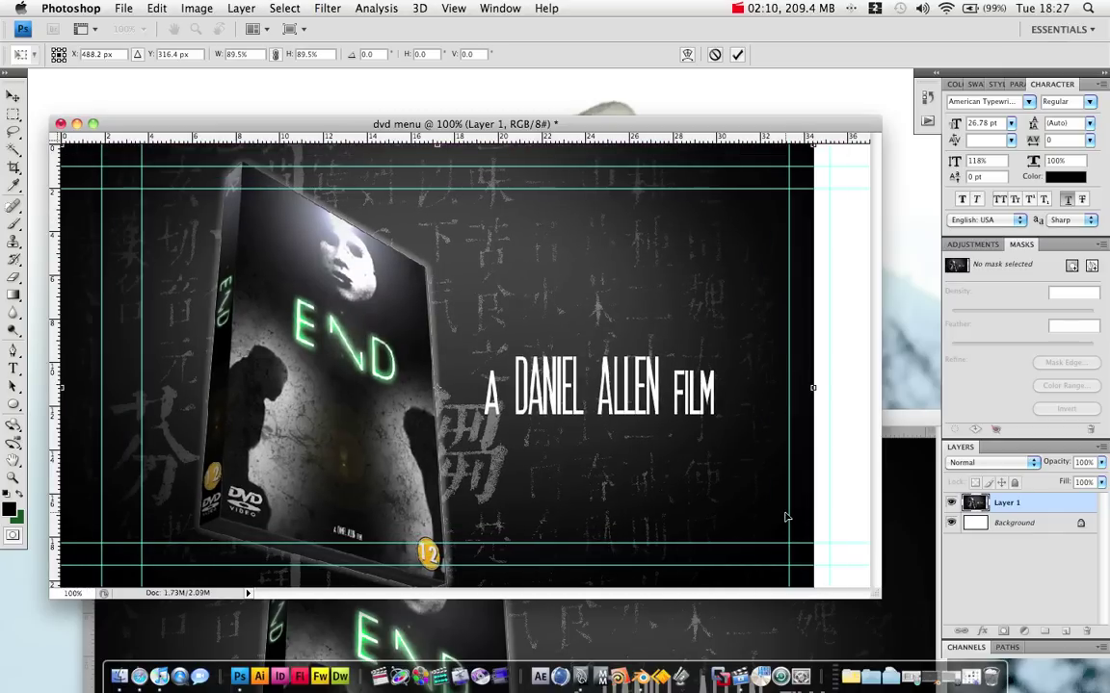
{"action": "key", "text": "super+z"}
{"action": "key", "text": "super+z"}
{"action": "key", "text": "super+z"}
{"action": "key", "text": "super+z"}
{"action": "key", "text": "super+z"}
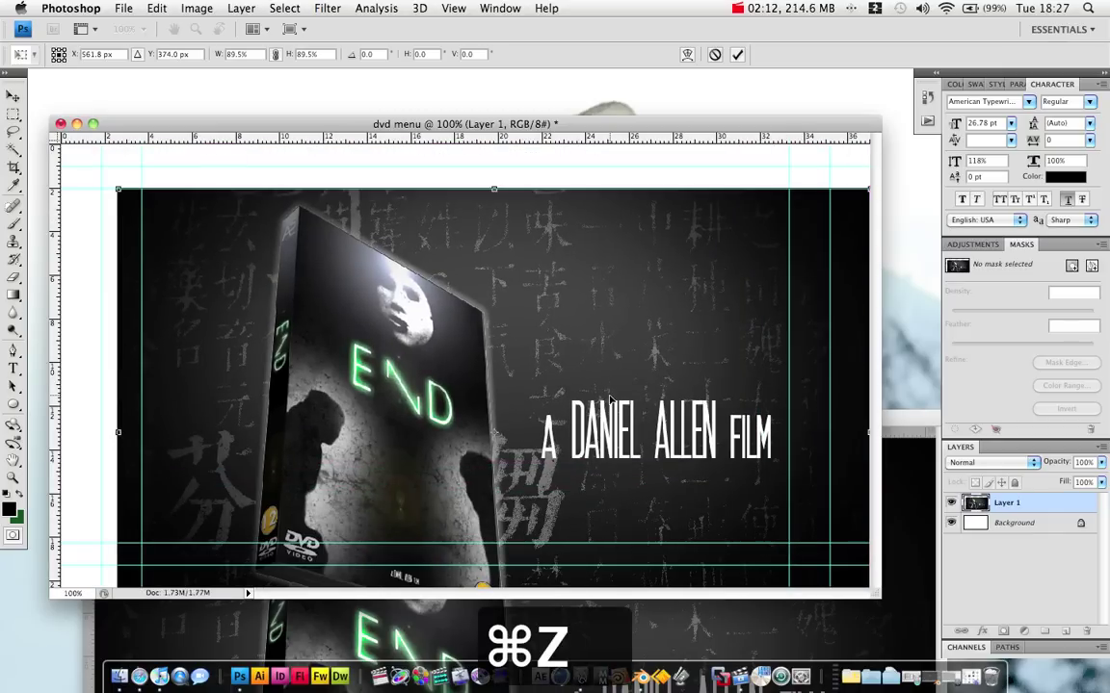
{"action": "key", "text": "super+z"}
{"action": "key", "text": "super+z"}
{"action": "key", "text": "super+z"}
{"action": "key", "text": "super+z"}
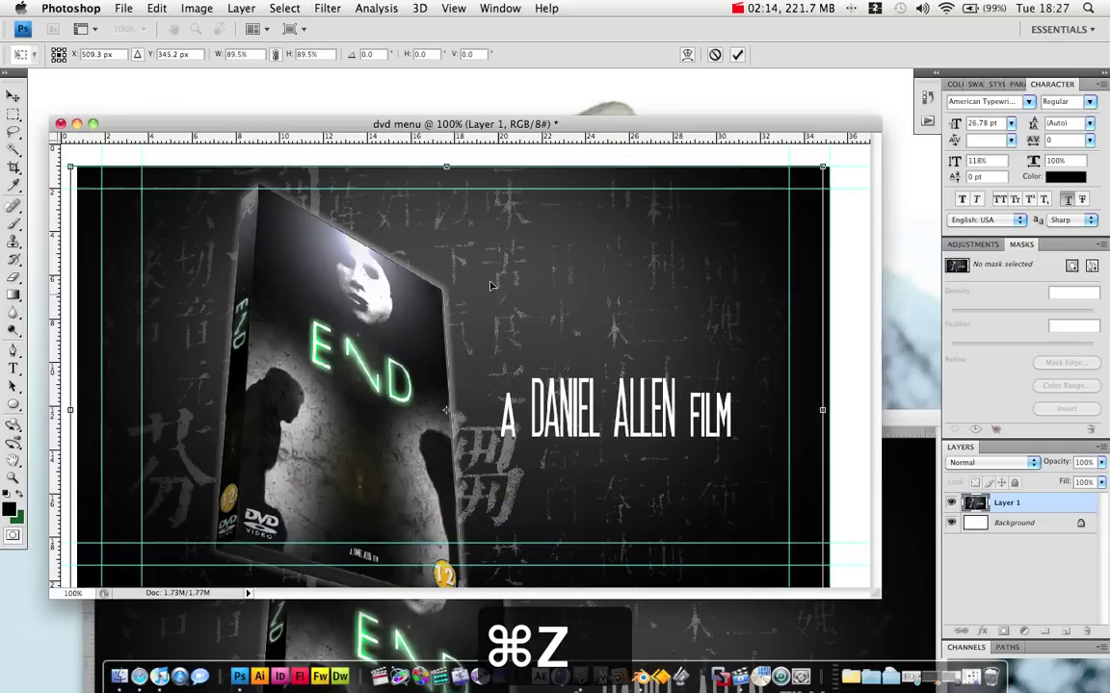
{"action": "key", "text": "super+z"}
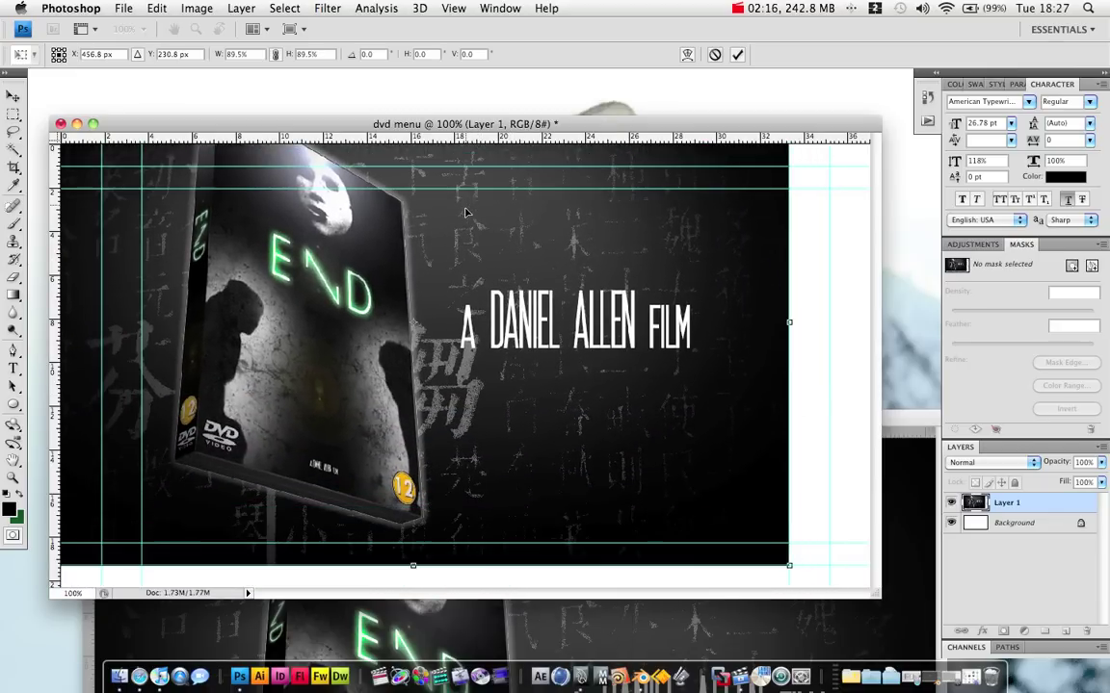
{"action": "left_click_drag", "start_coordinate": [789, 565], "coordinate": [894, 660]}
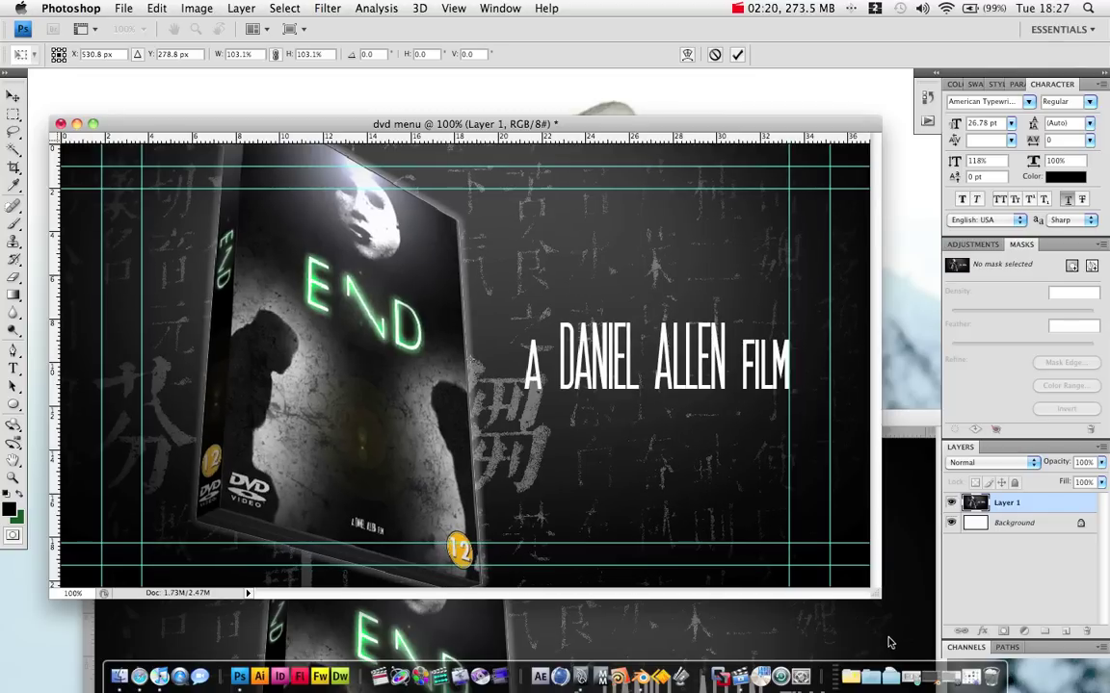
{"action": "key", "text": "Return"}
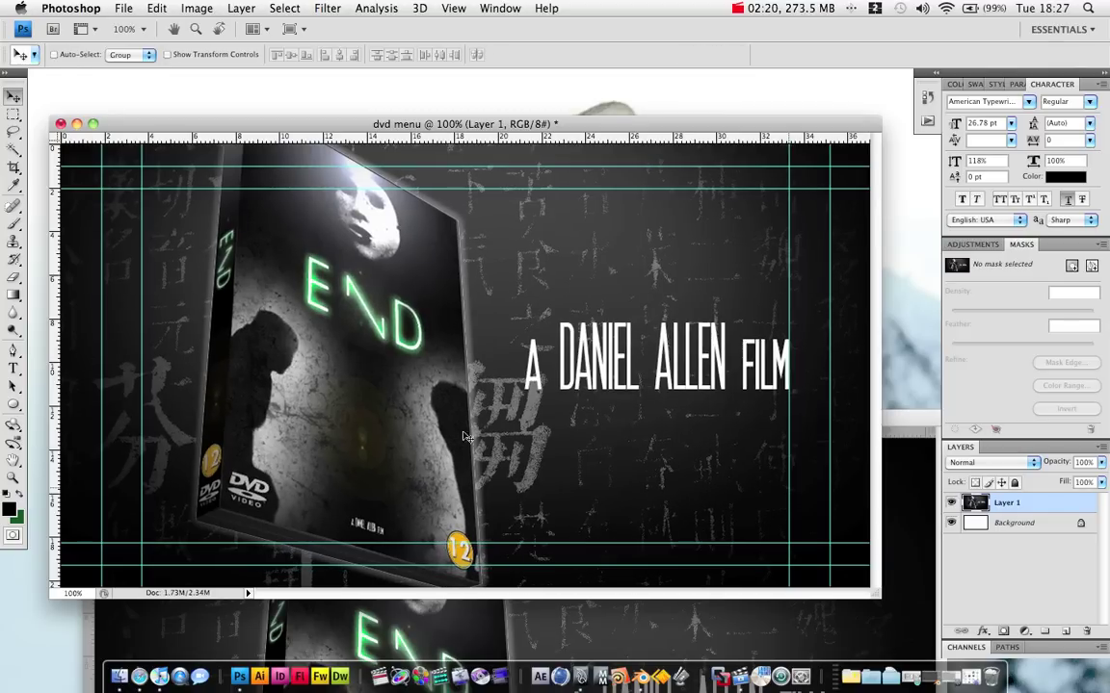
- Paste the 'Play Movie' label as a text layer on the DVD case
{"action": "left_click", "coordinate": [12, 367]}
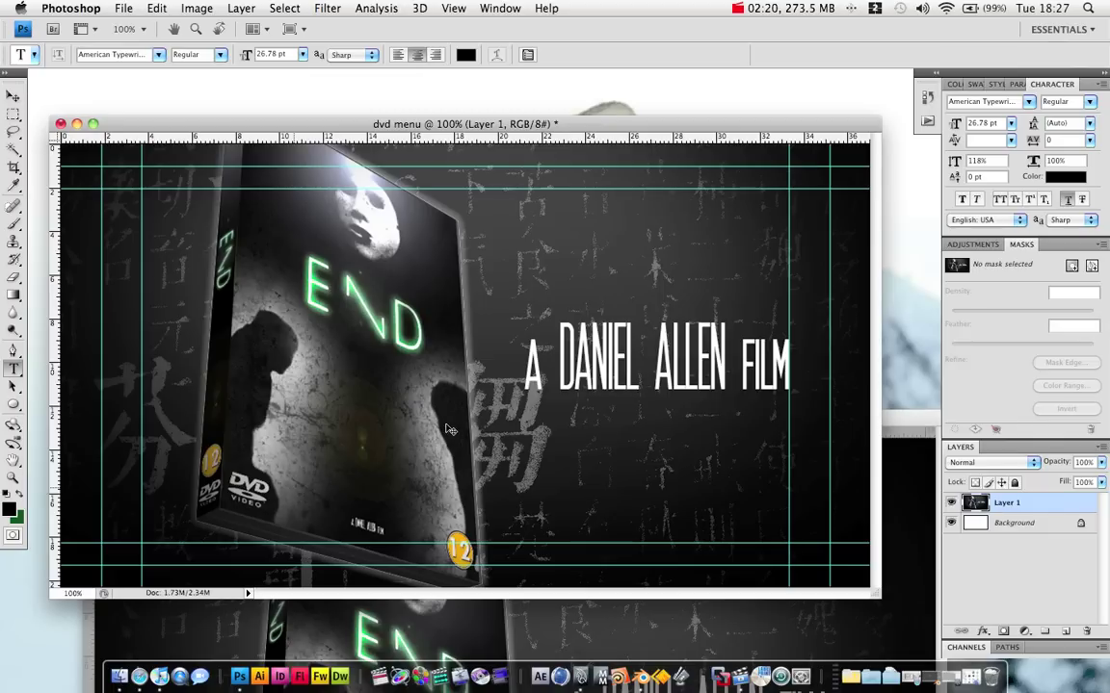
{"action": "left_click", "coordinate": [223, 463]}
{"action": "type", "text": "Play Movie"}
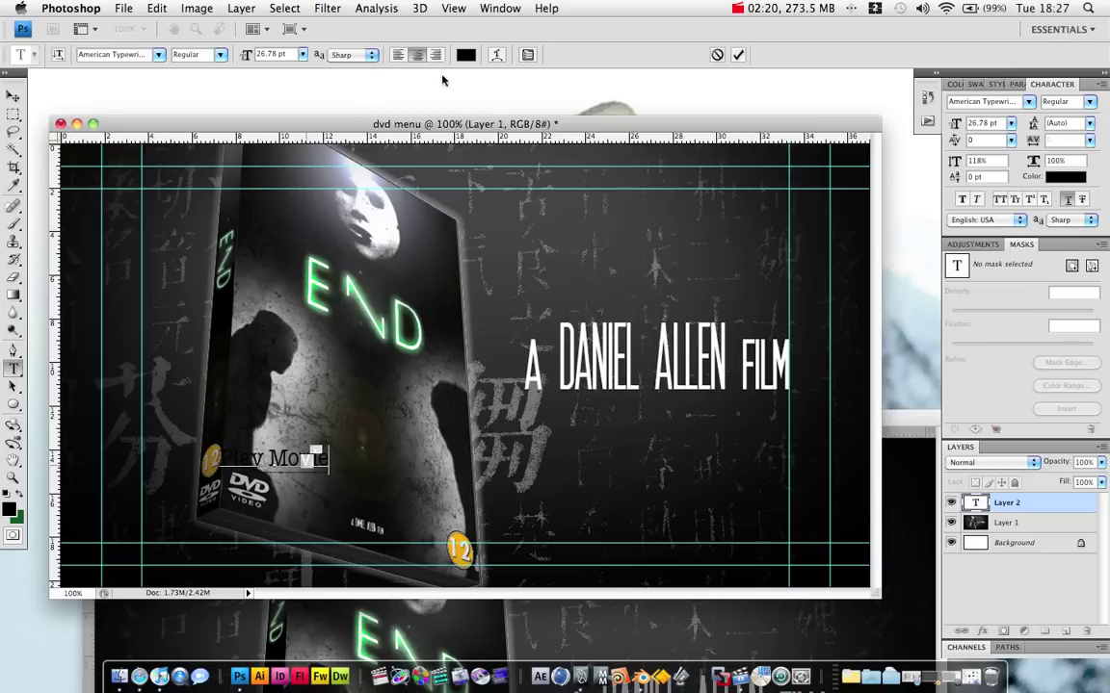
- Make the Play Movie text white (#ffffff), nudge it into place, and quit QuickTime Player
{"action": "left_click", "coordinate": [467, 55]}
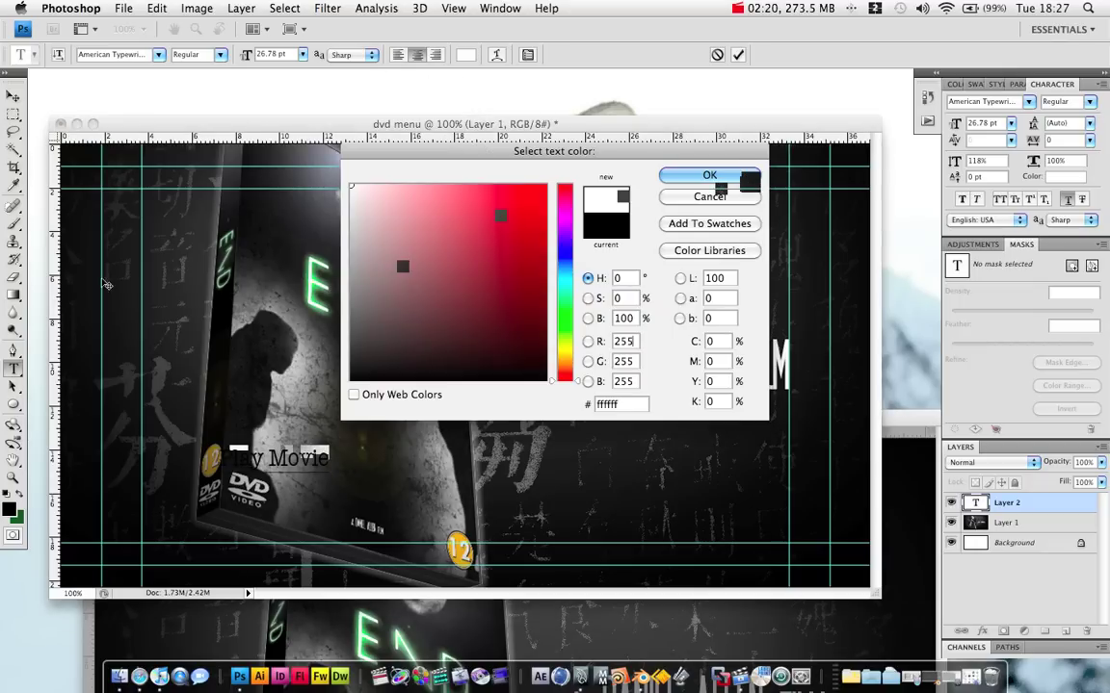
{"action": "left_click", "coordinate": [14, 96]}
{"action": "mouse_move", "coordinate": [323, 473]}
{"action": "left_mouse_down"}
{"action": "mouse_move", "coordinate": [372, 503]}
{"action": "mouse_move", "coordinate": [420, 510]}
{"action": "mouse_move", "coordinate": [227, 493]}
{"action": "mouse_move", "coordinate": [308, 491]}
{"action": "mouse_move", "coordinate": [324, 472]}
{"action": "left_mouse_up"}
{"action": "key", "text": "Tab"}
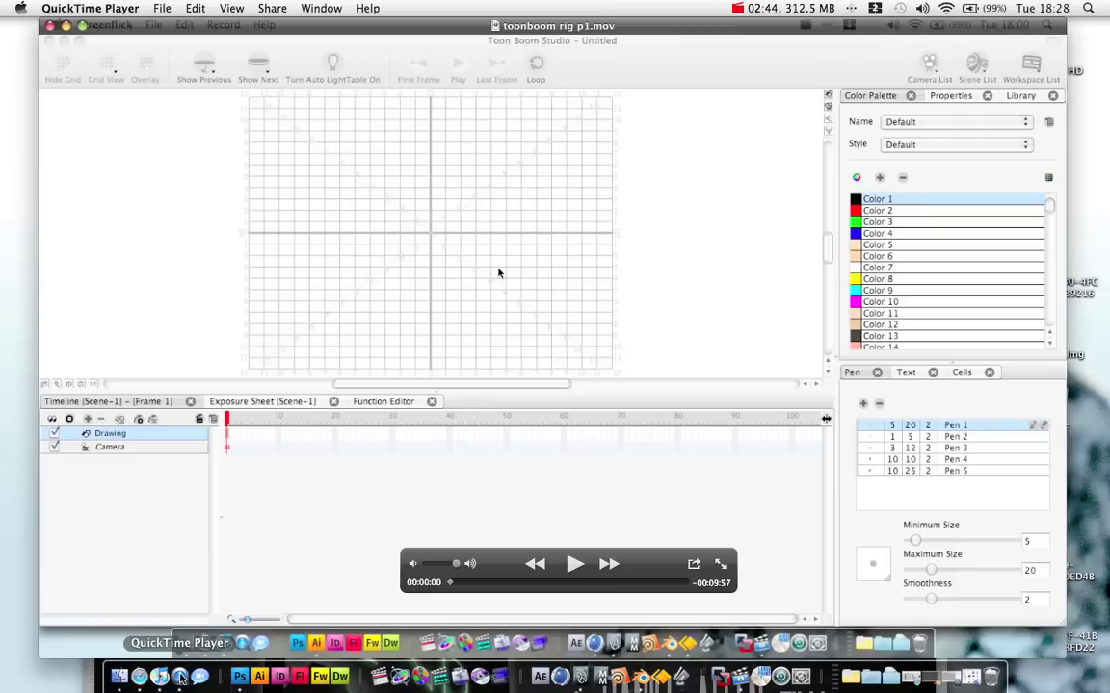
{"action": "right_click", "coordinate": [180, 679]}
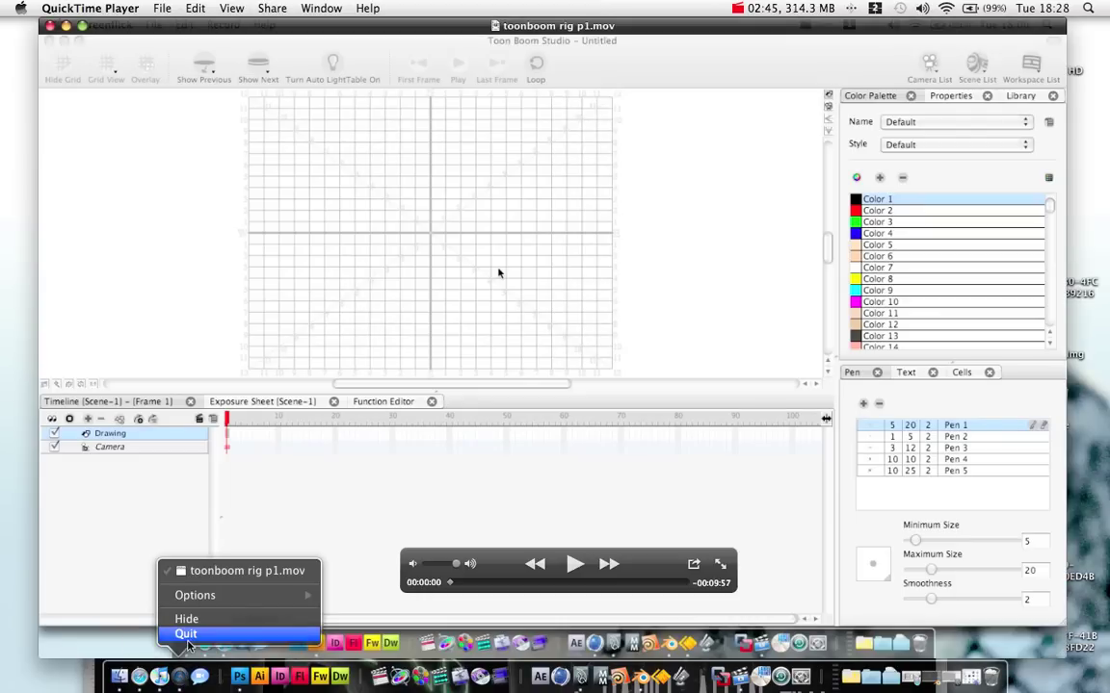
{"action": "left_click", "coordinate": [183, 636]}
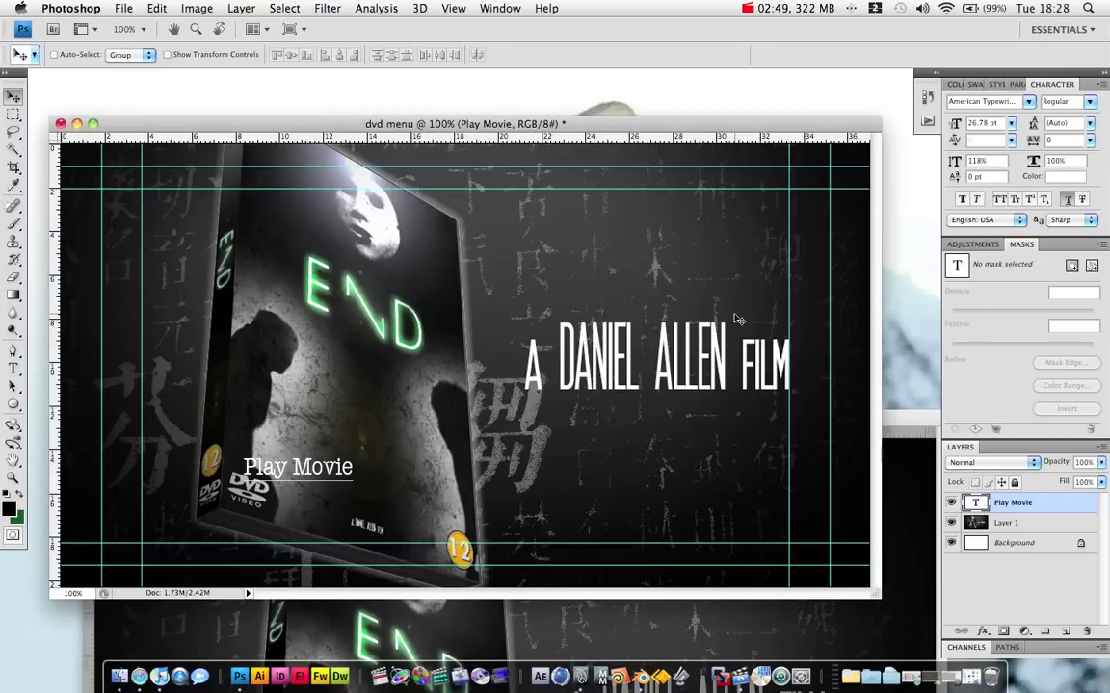
- Change the Play Movie text to Bank Gothic Light and start a new text item beside it
{"action": "key", "text": "t"}
{"action": "triple_click", "coordinate": [331, 471]}
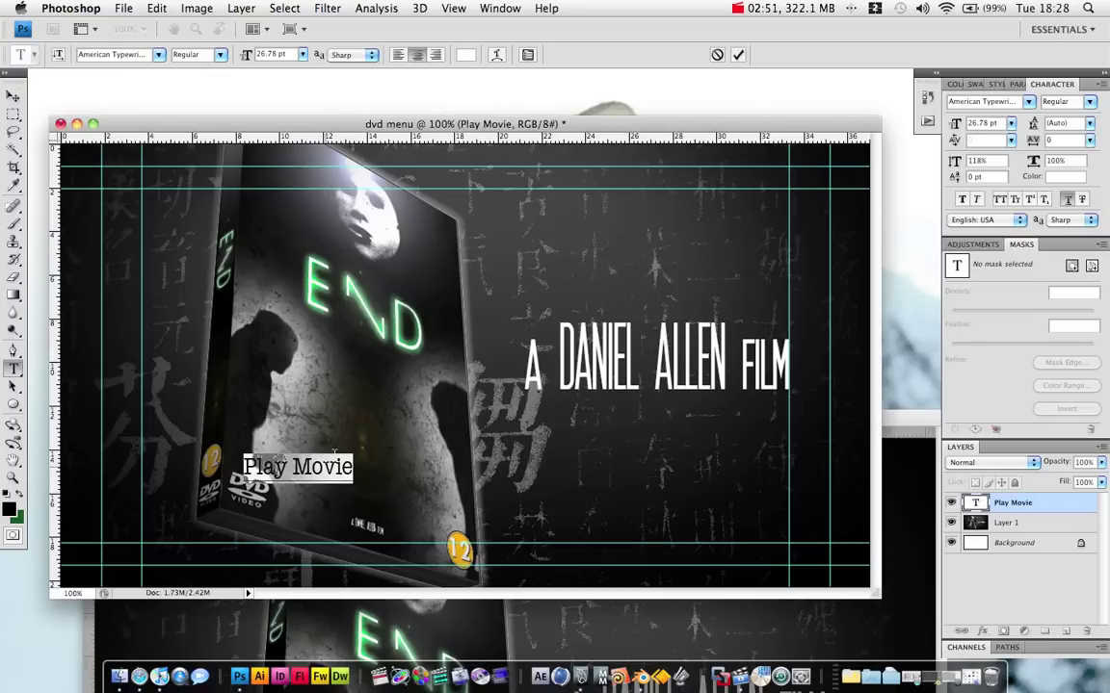
{"action": "left_click", "coordinate": [1011, 124]}
{"action": "left_click", "coordinate": [1030, 102]}
{"action": "left_click", "coordinate": [1029, 102]}
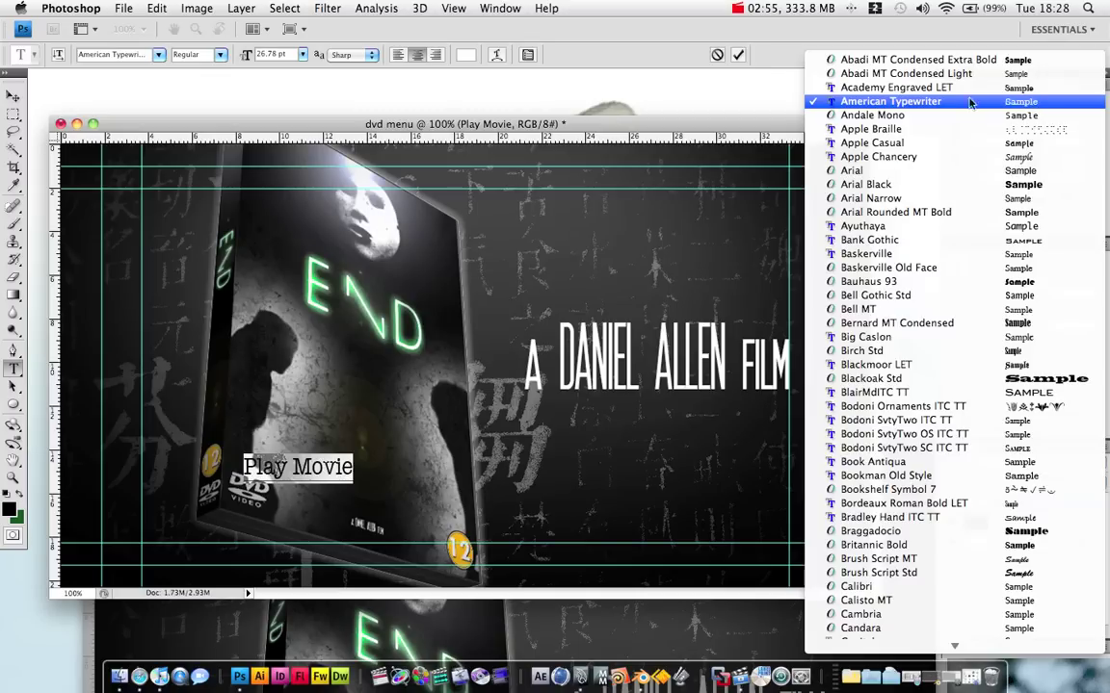
{"action": "left_click", "coordinate": [1029, 240]}
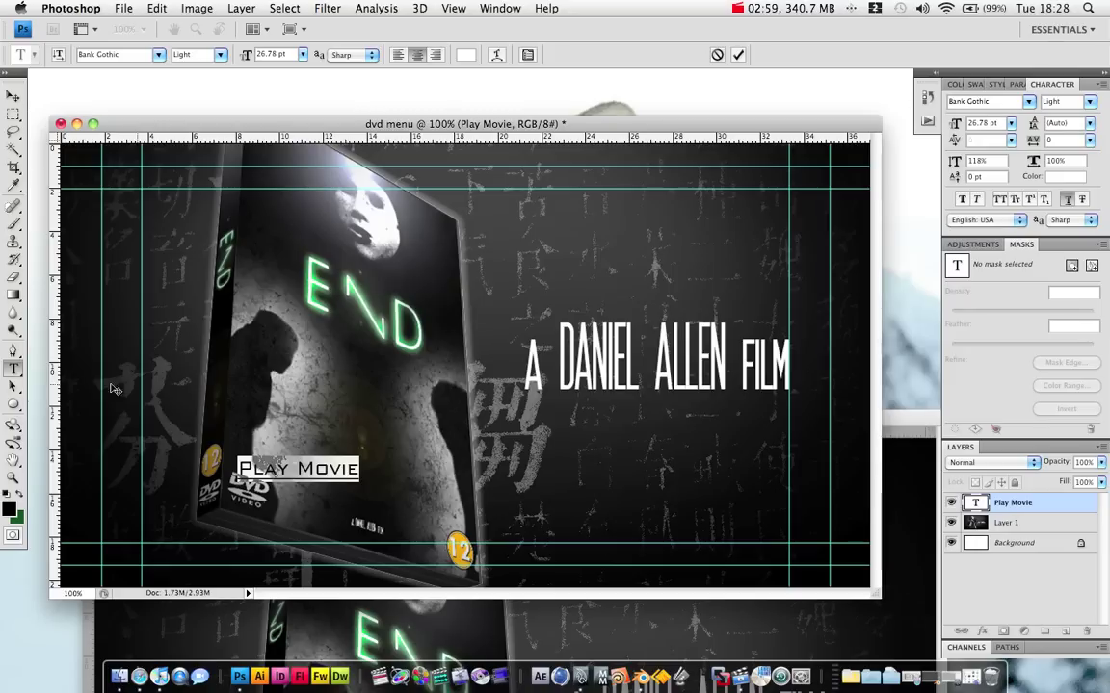
{"action": "left_click", "coordinate": [14, 95]}
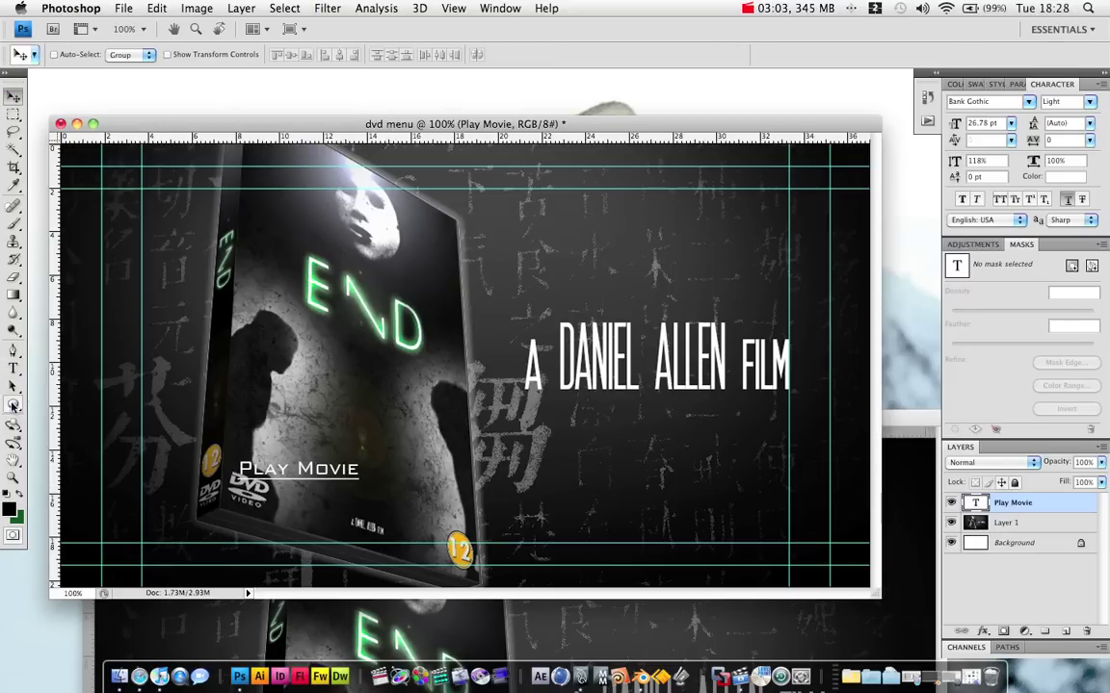
{"action": "key", "text": "t"}
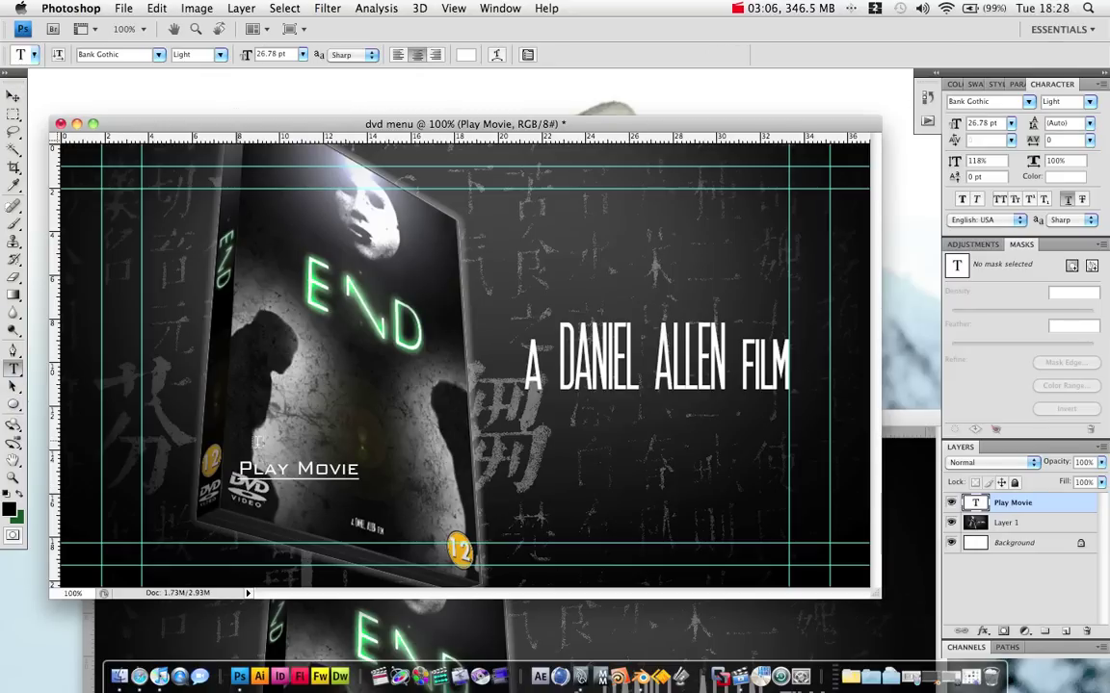
{"action": "left_click", "coordinate": [402, 469]}
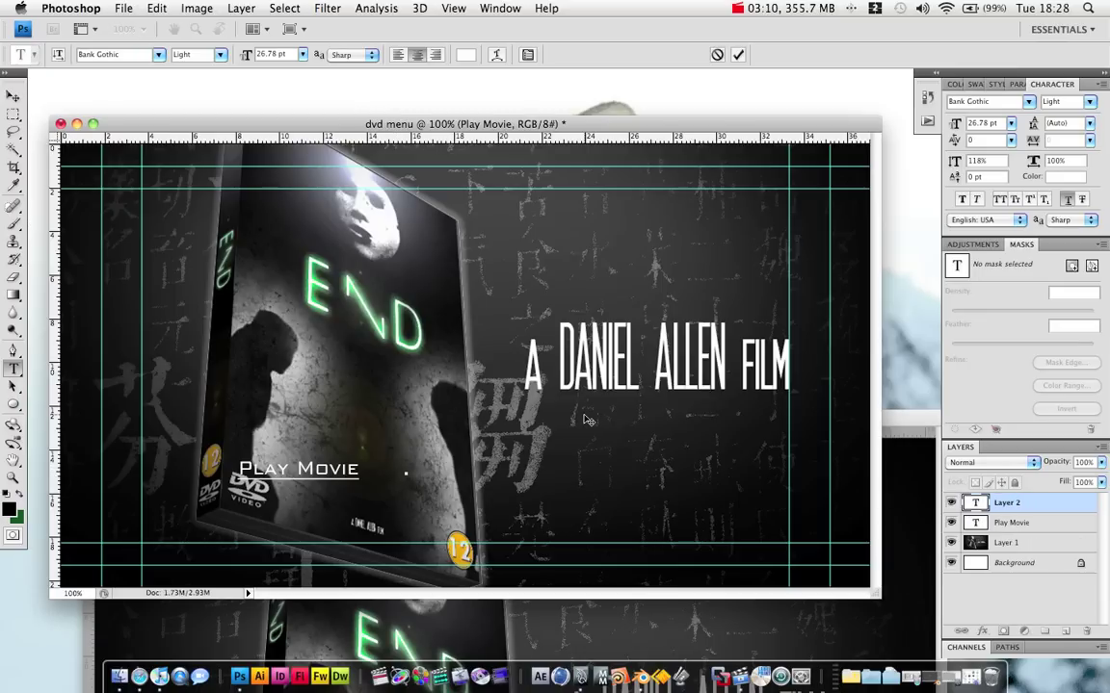
- Type 'Scene Selection', 'Special Features' and 'Subtitles' as three separate Bank Gothic Light text layers
{"action": "type", "text": "Scene Sel"}
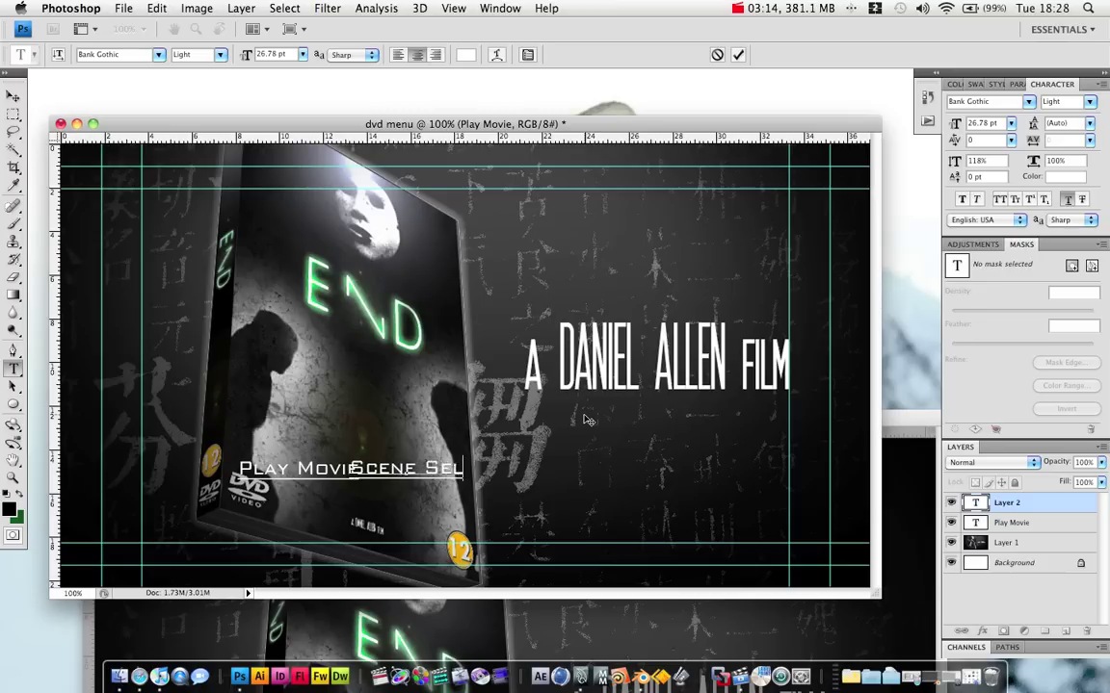
{"action": "type", "text": "ection"}
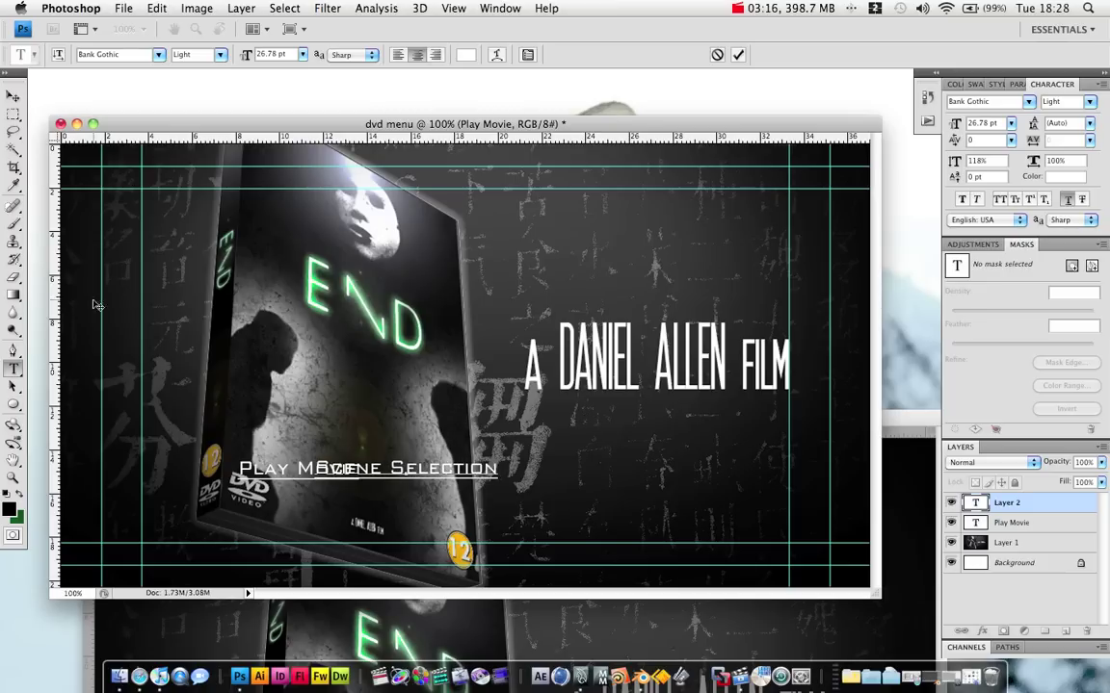
{"action": "left_click", "coordinate": [14, 96]}
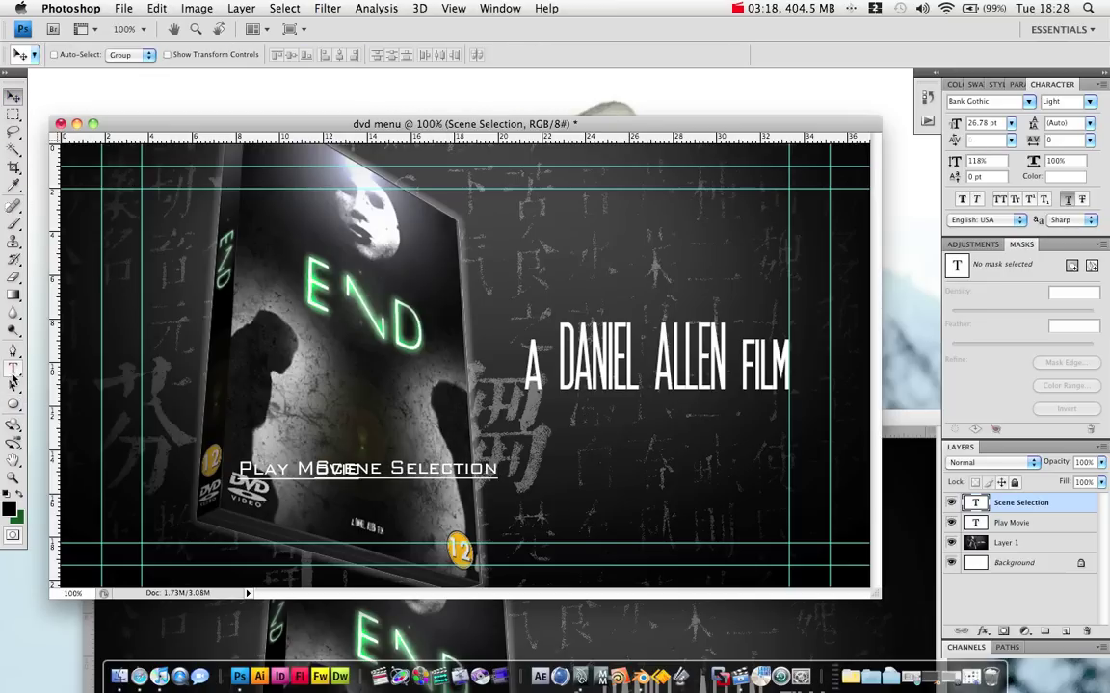
{"action": "left_click", "coordinate": [14, 369]}
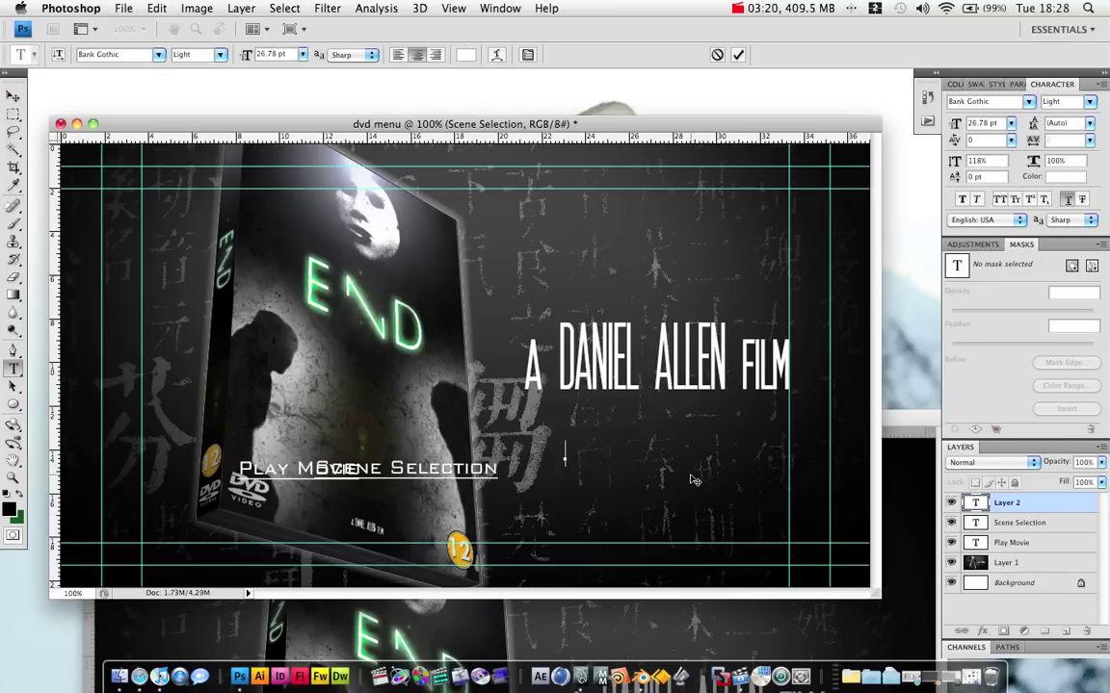
{"action": "type", "text": "Spe"}
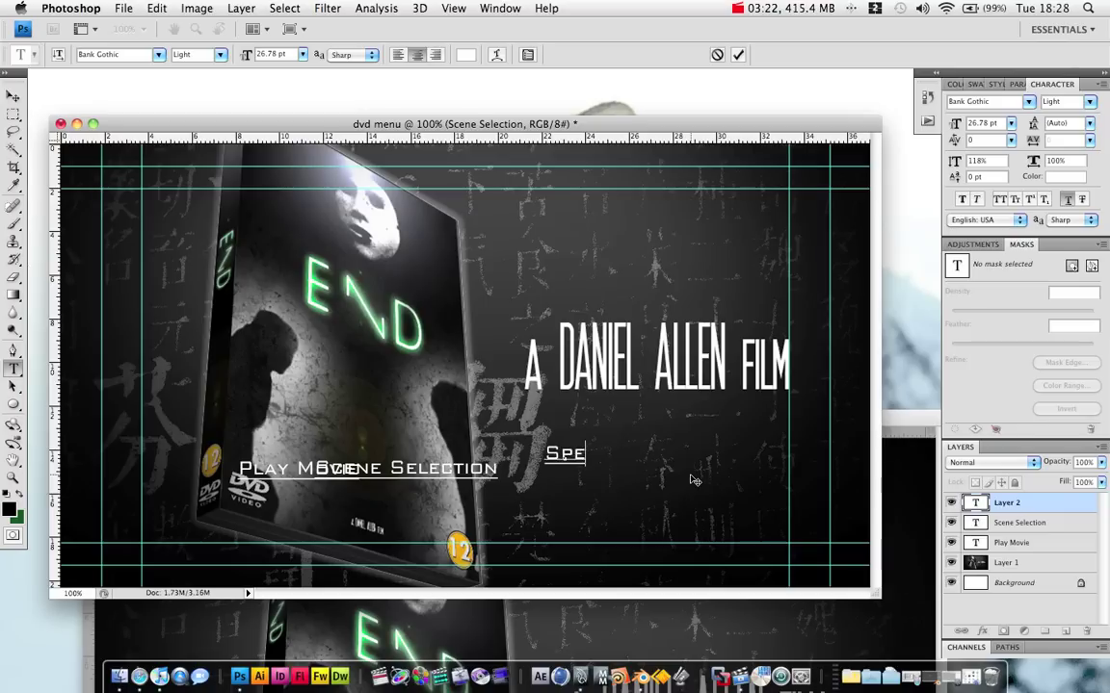
{"action": "type", "text": "cial F"}
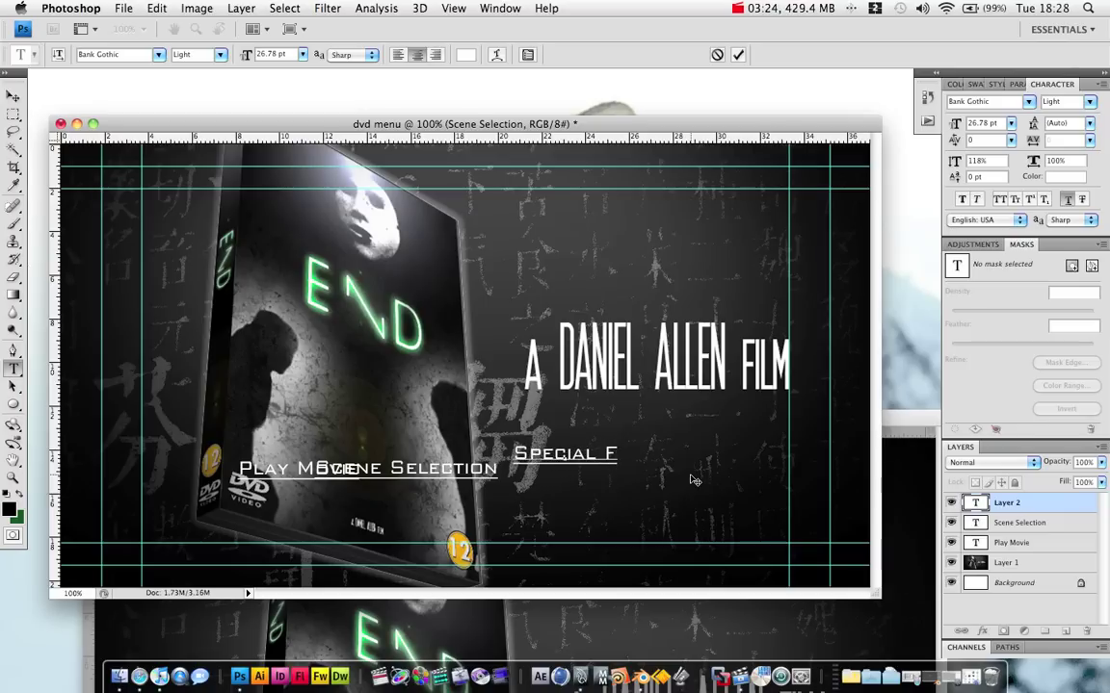
{"action": "type", "text": "eatures"}
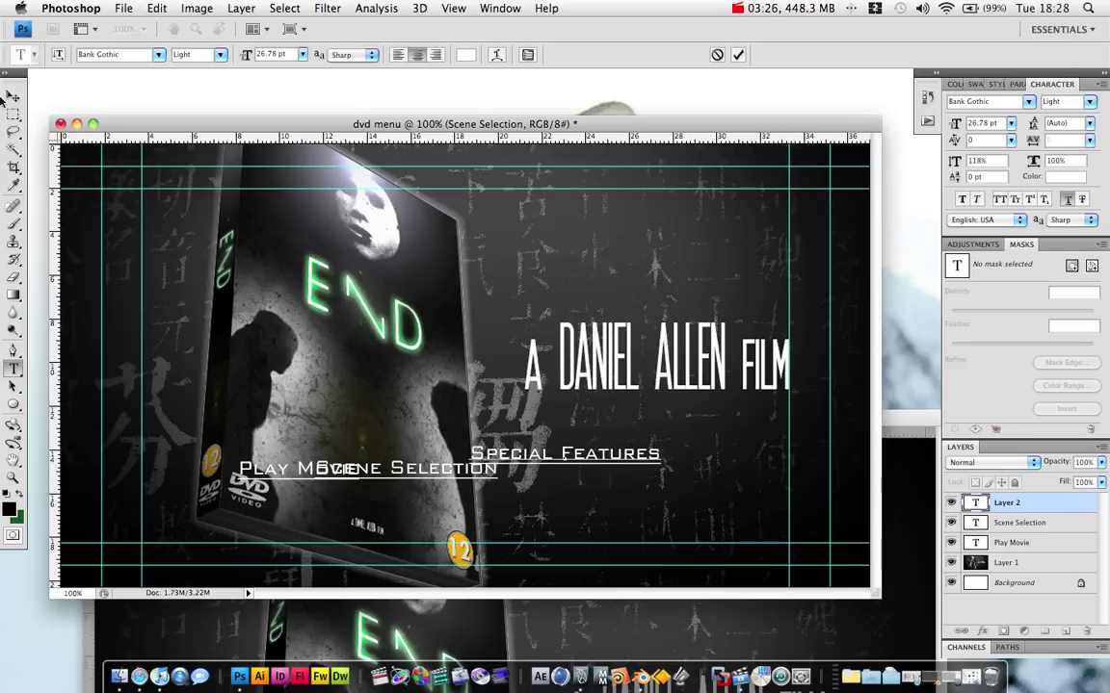
{"action": "left_click", "coordinate": [14, 98]}
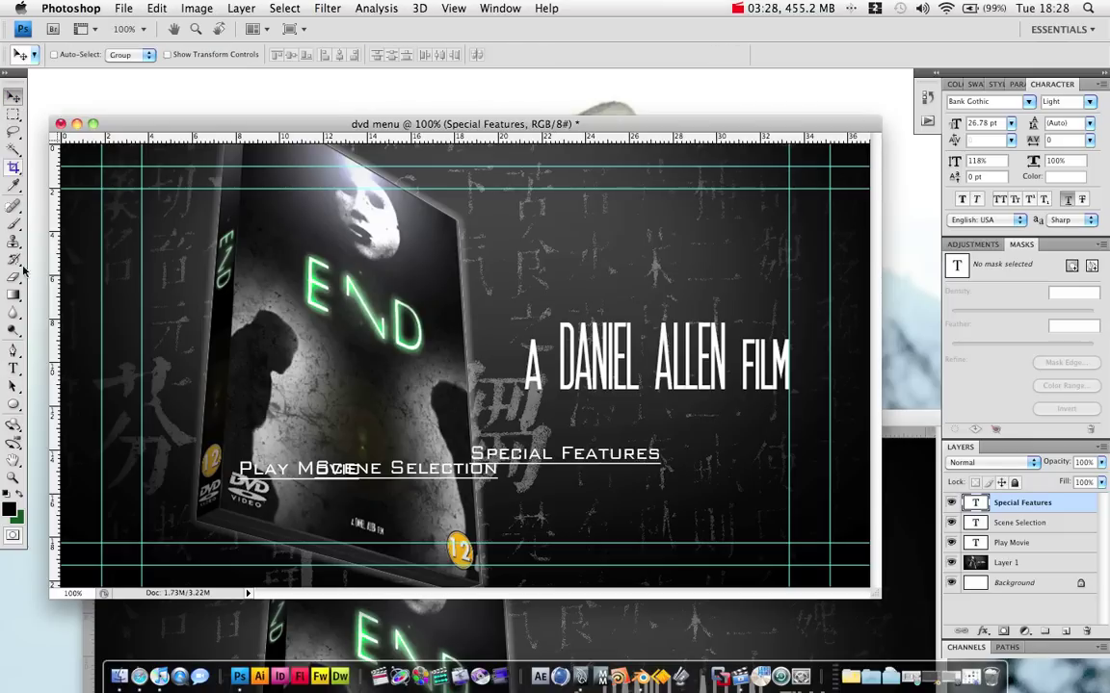
{"action": "left_click", "coordinate": [13, 368]}
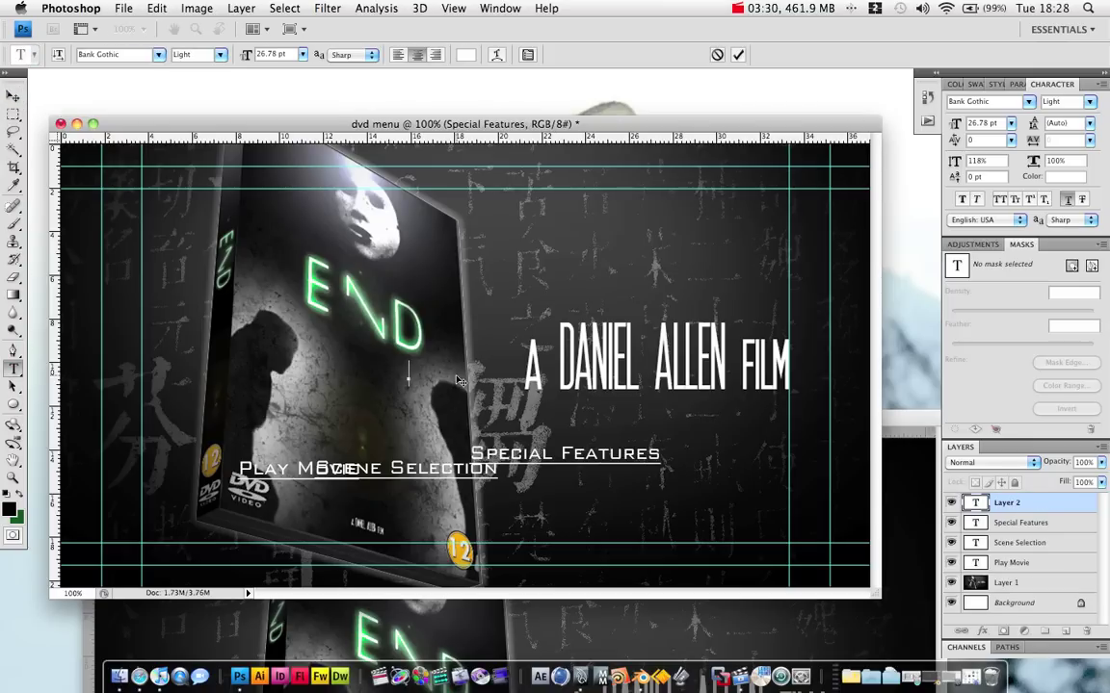
{"action": "type", "text": "Subtitles"}
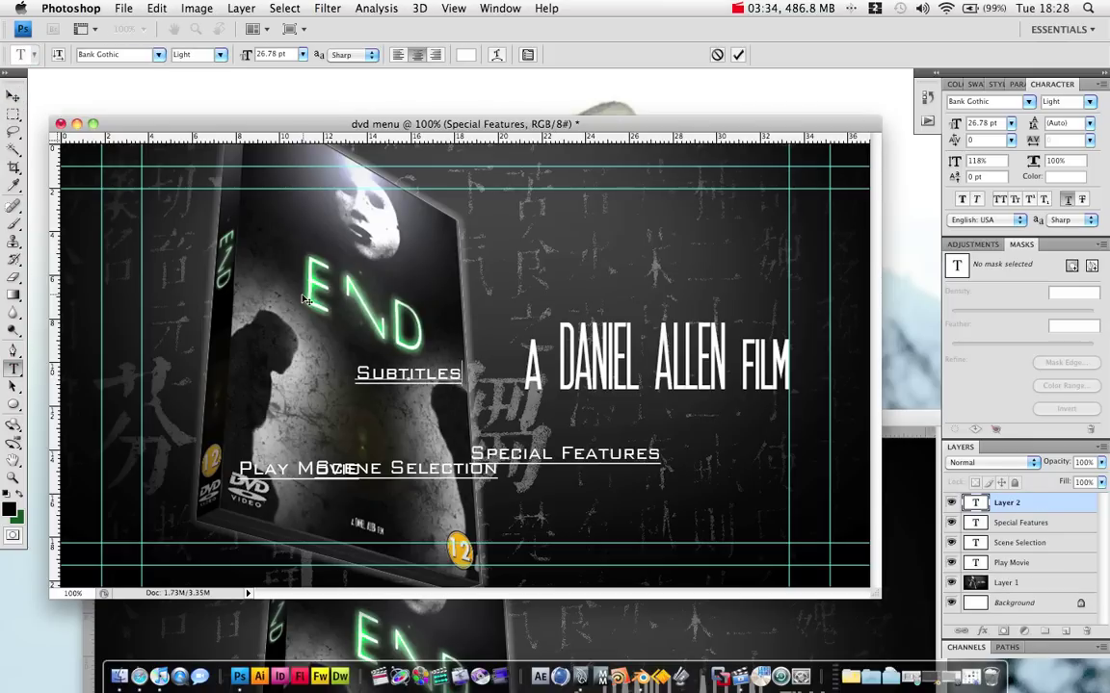
{"action": "left_click", "coordinate": [14, 96]}
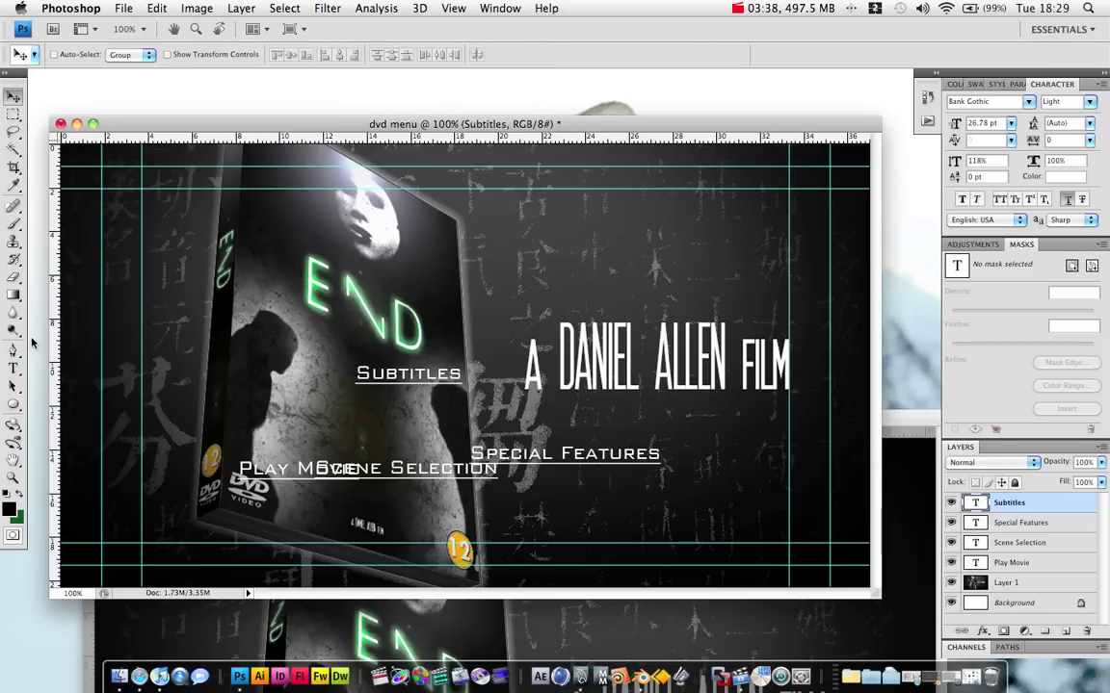
- Move Subtitles to the left, with Play Movie and Scene Selection stacked above it
{"action": "left_click_drag", "start_coordinate": [506, 464], "coordinate": [303, 416]}
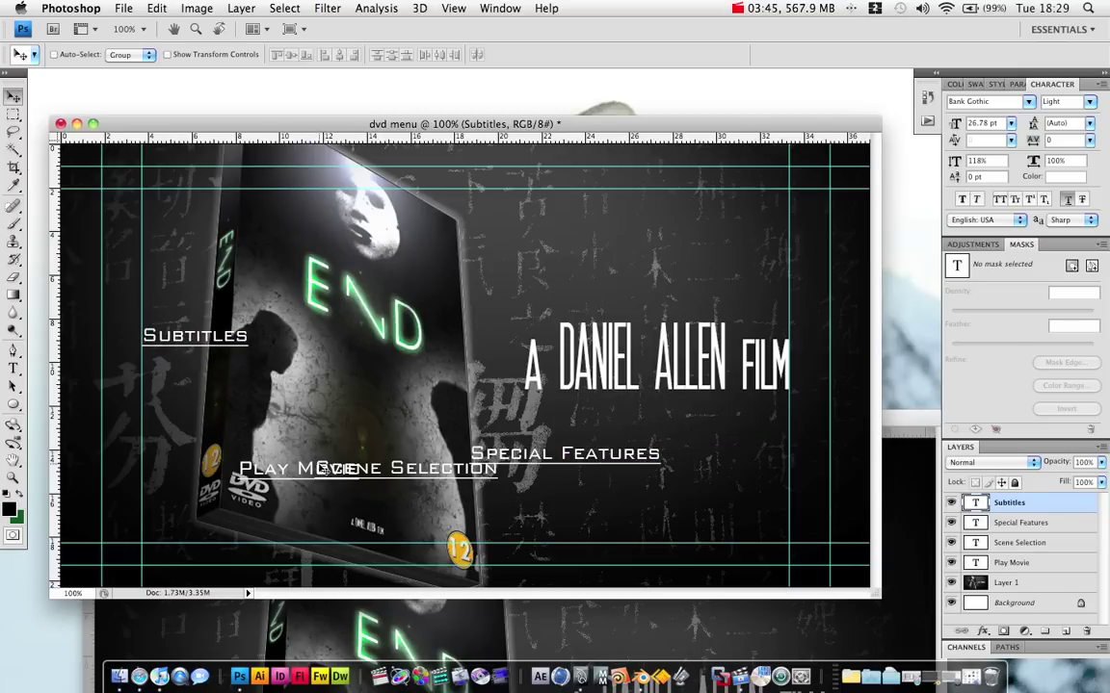
{"action": "left_click", "coordinate": [1011, 563]}
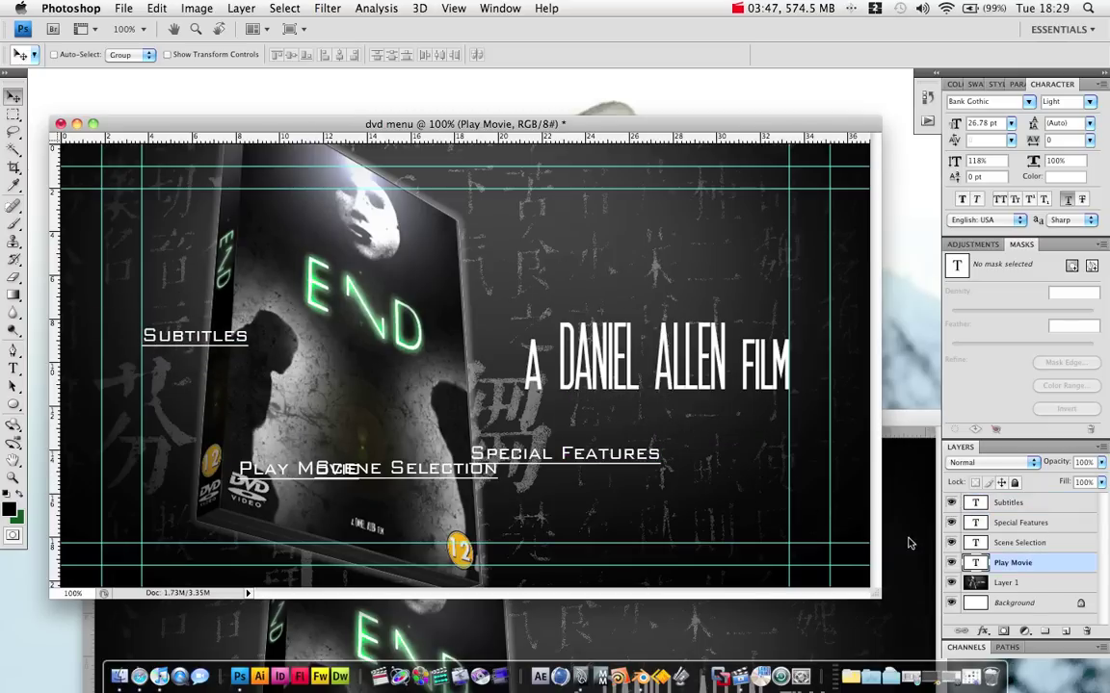
{"action": "left_click_drag", "start_coordinate": [262, 475], "coordinate": [171, 282]}
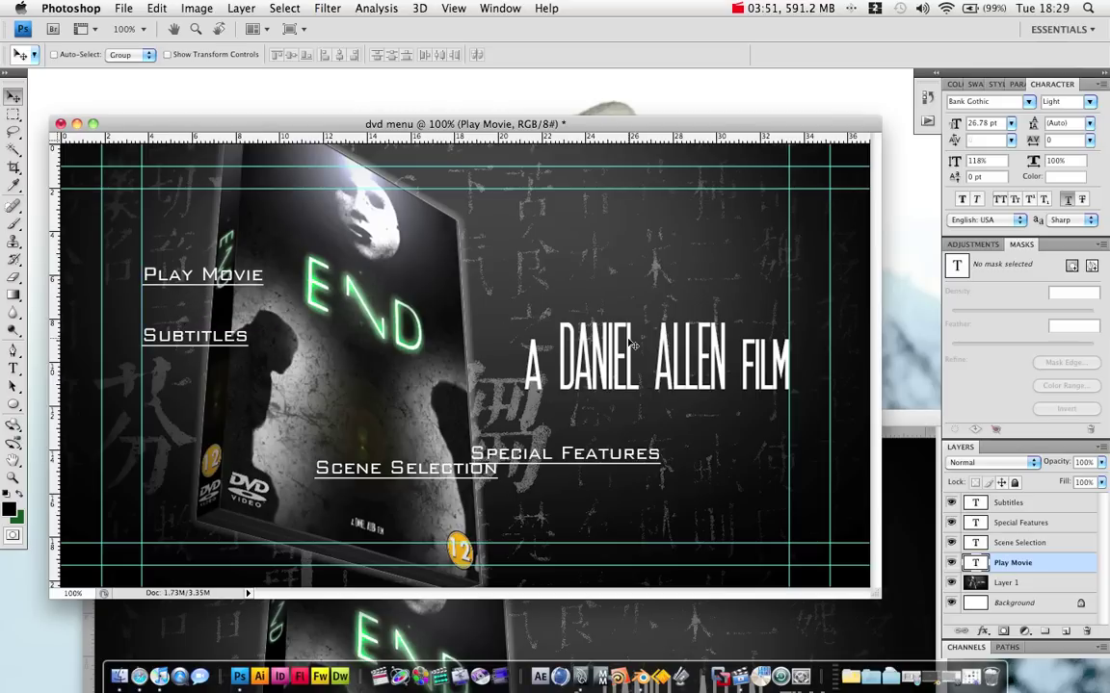
{"action": "left_click", "coordinate": [997, 541]}
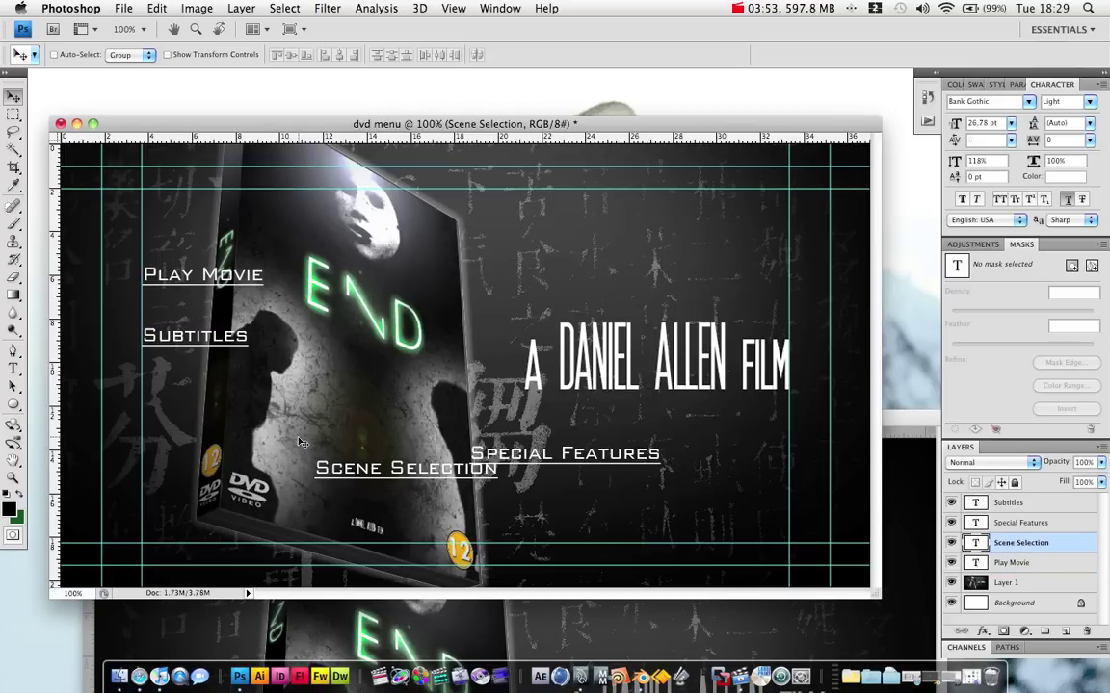
{"action": "left_click_drag", "start_coordinate": [448, 467], "coordinate": [278, 303]}
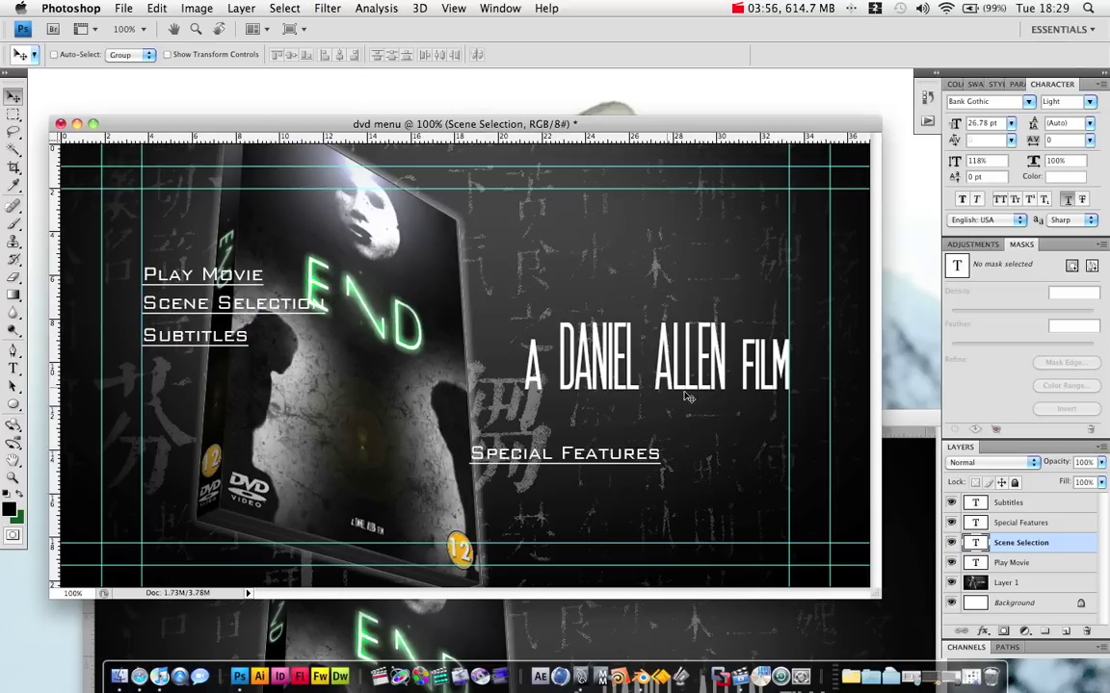
- Move Special Features to the left, just below Subtitles
{"action": "left_click", "coordinate": [1009, 565]}
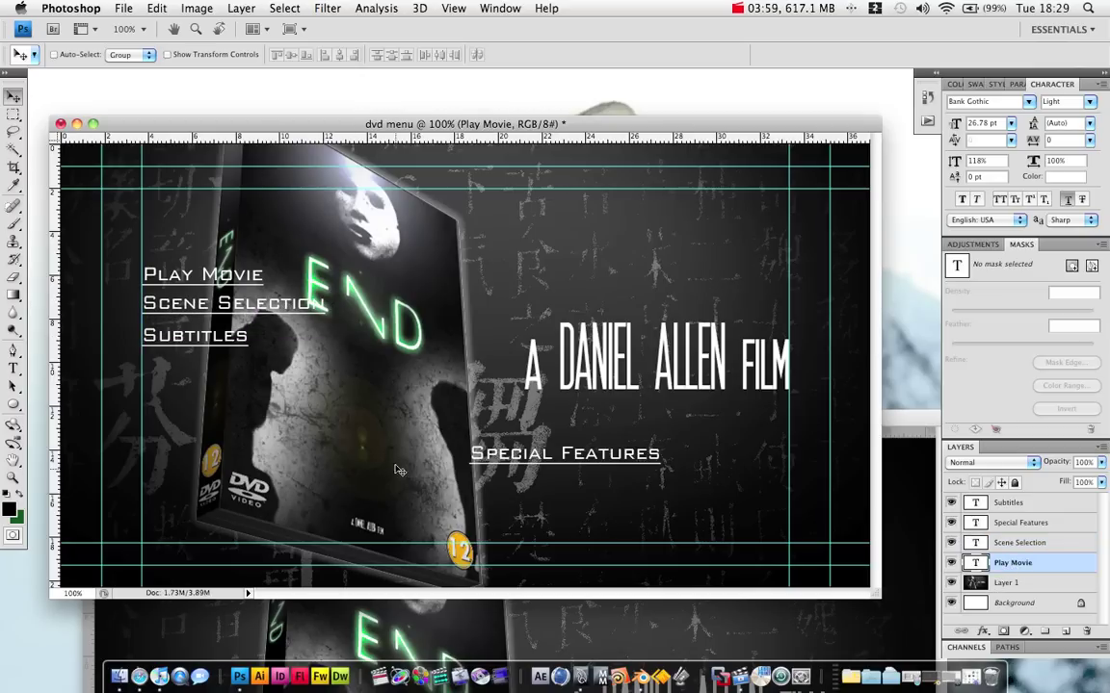
{"action": "left_click", "coordinate": [1007, 503]}
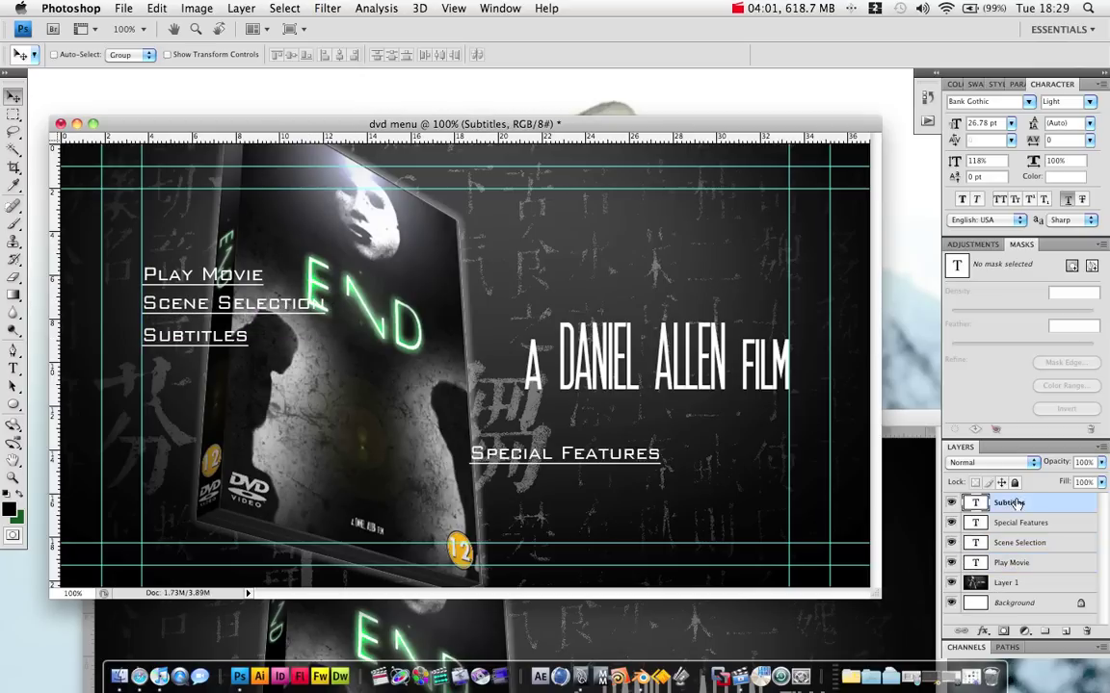
{"action": "left_click", "coordinate": [1020, 523]}
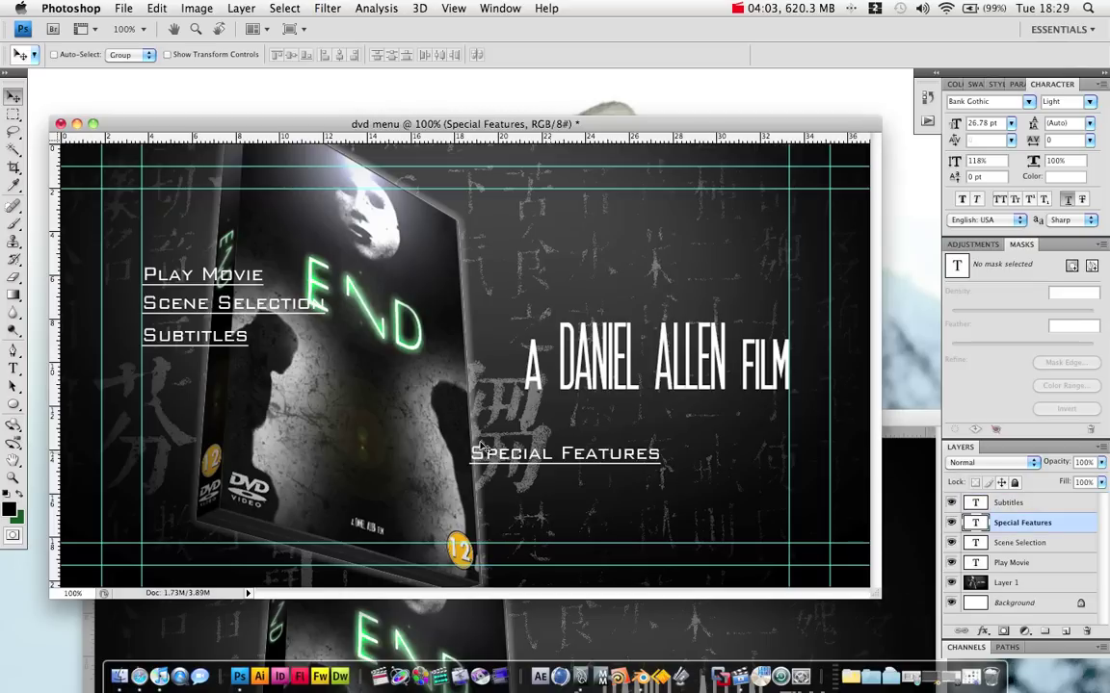
{"action": "left_click_drag", "start_coordinate": [556, 464], "coordinate": [242, 395]}
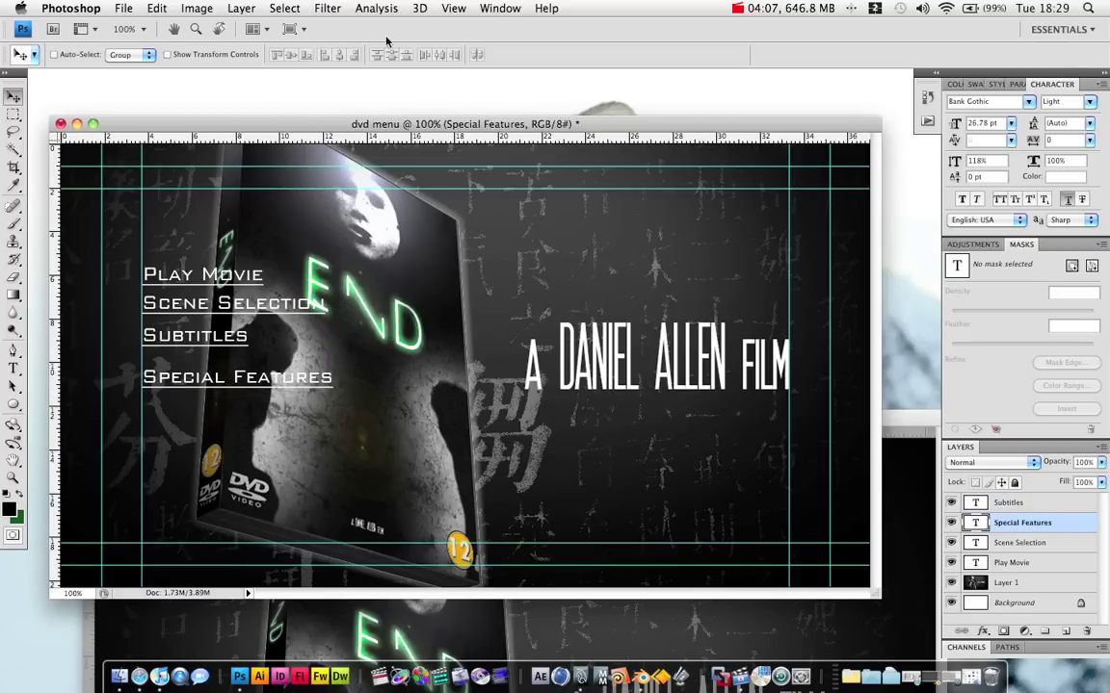
{"action": "left_click", "coordinate": [502, 9]}
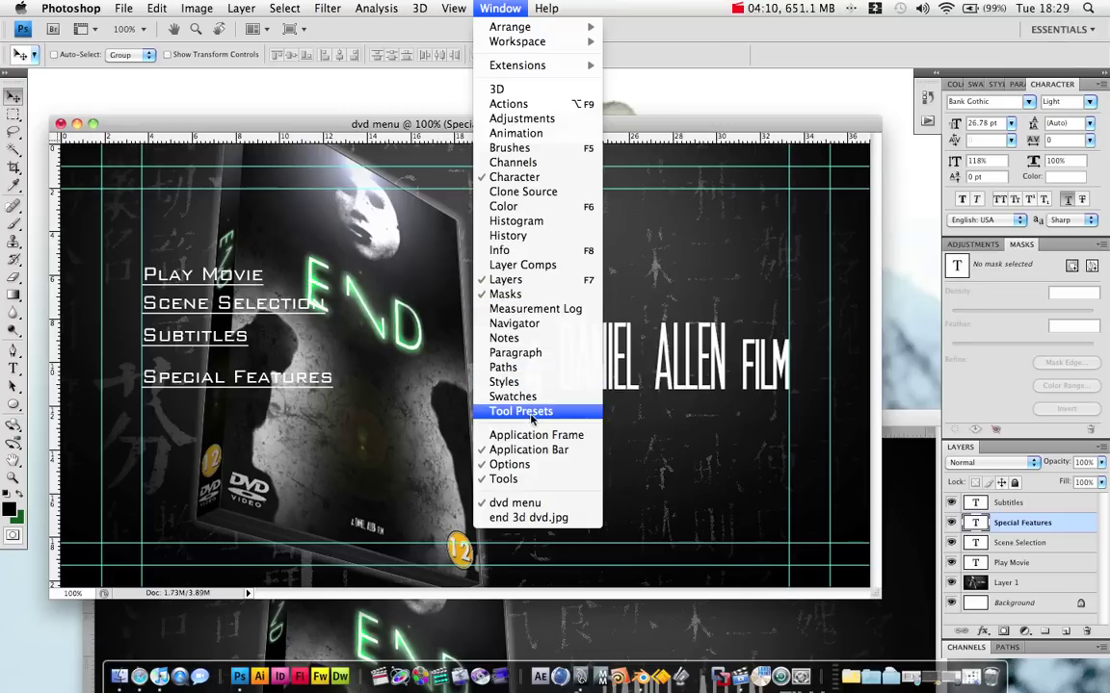
- Nudge Special Features up so it sits evenly spaced beneath Subtitles
{"action": "mouse_move", "coordinate": [450, 10]}
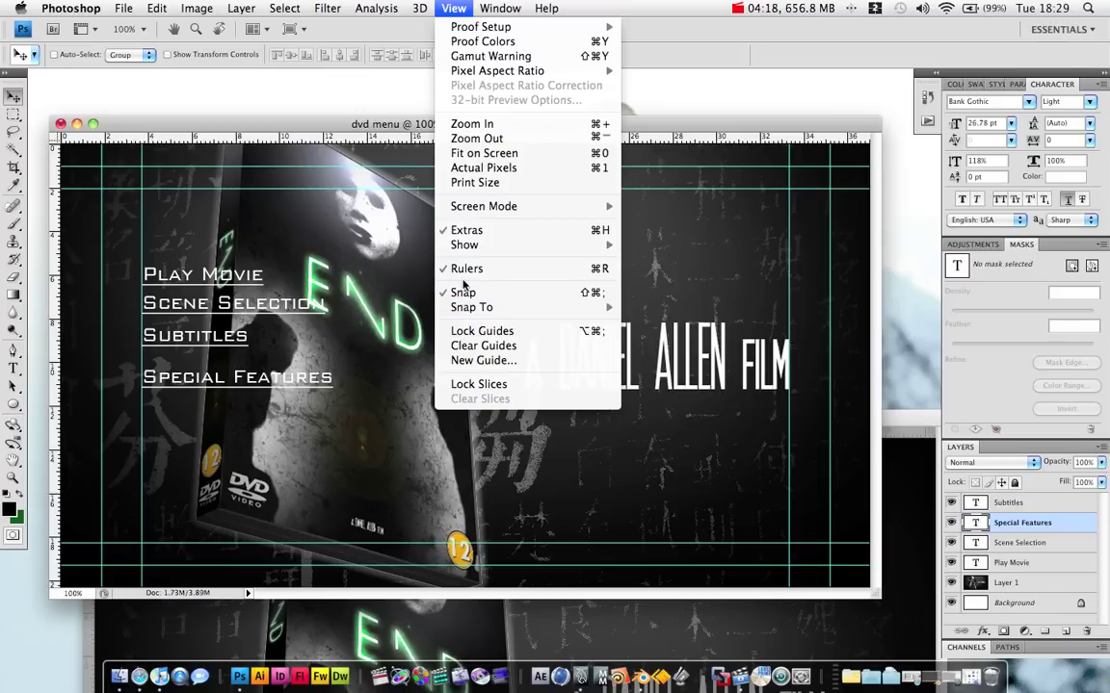
{"action": "mouse_move", "coordinate": [559, 8]}
{"action": "left_click", "coordinate": [597, 8]}
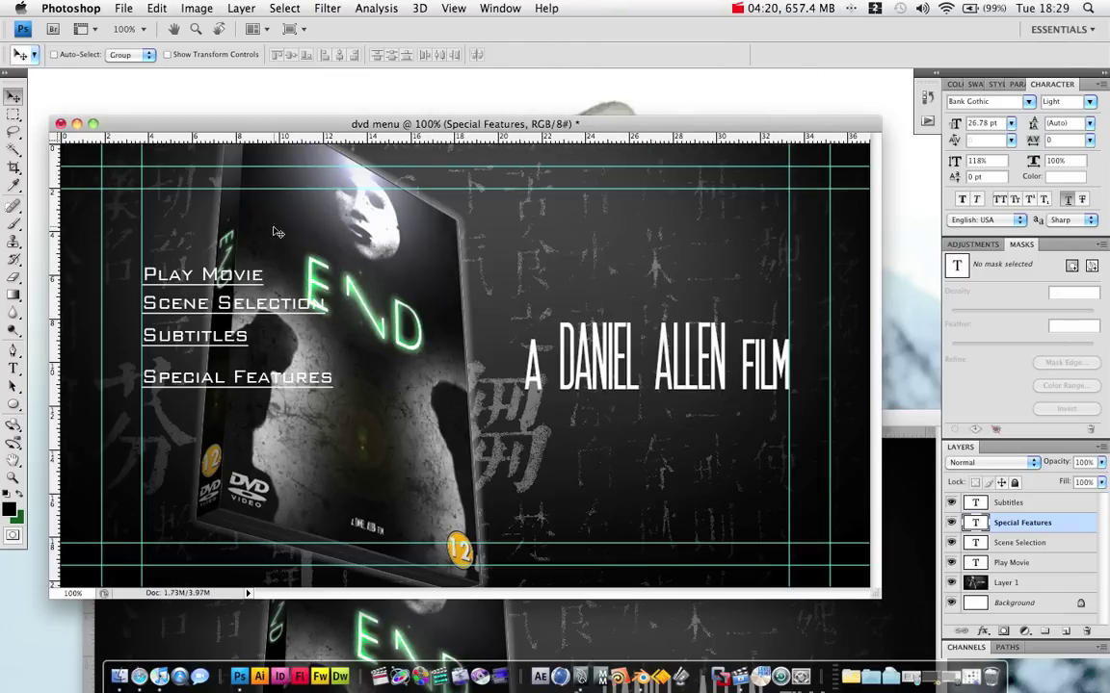
{"action": "left_click_drag", "start_coordinate": [195, 385], "coordinate": [195, 374]}
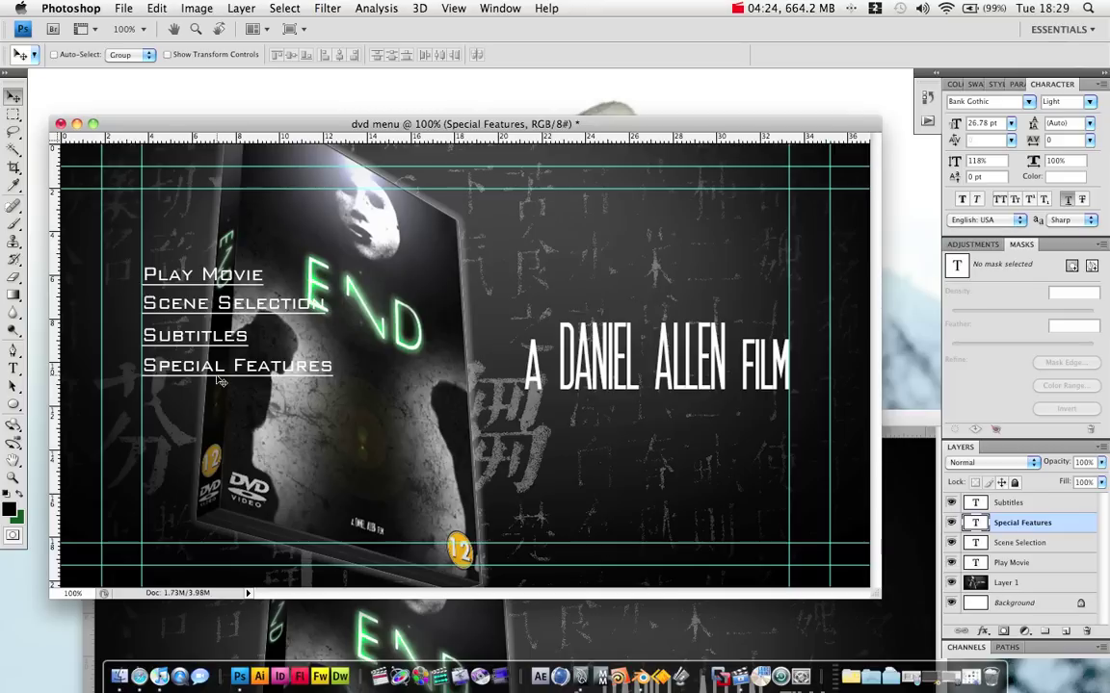
{"action": "mouse_move", "coordinate": [220, 378]}
{"action": "left_mouse_down"}
{"action": "mouse_move", "coordinate": [246, 376]}
{"action": "mouse_move", "coordinate": [207, 364]}
{"action": "left_mouse_up"}
- Select all four menu text layers and move them lower on the page
{"action": "left_click", "coordinate": [1016, 503]}
{"action": "left_click", "coordinate": [1021, 561], "text": "shift"}
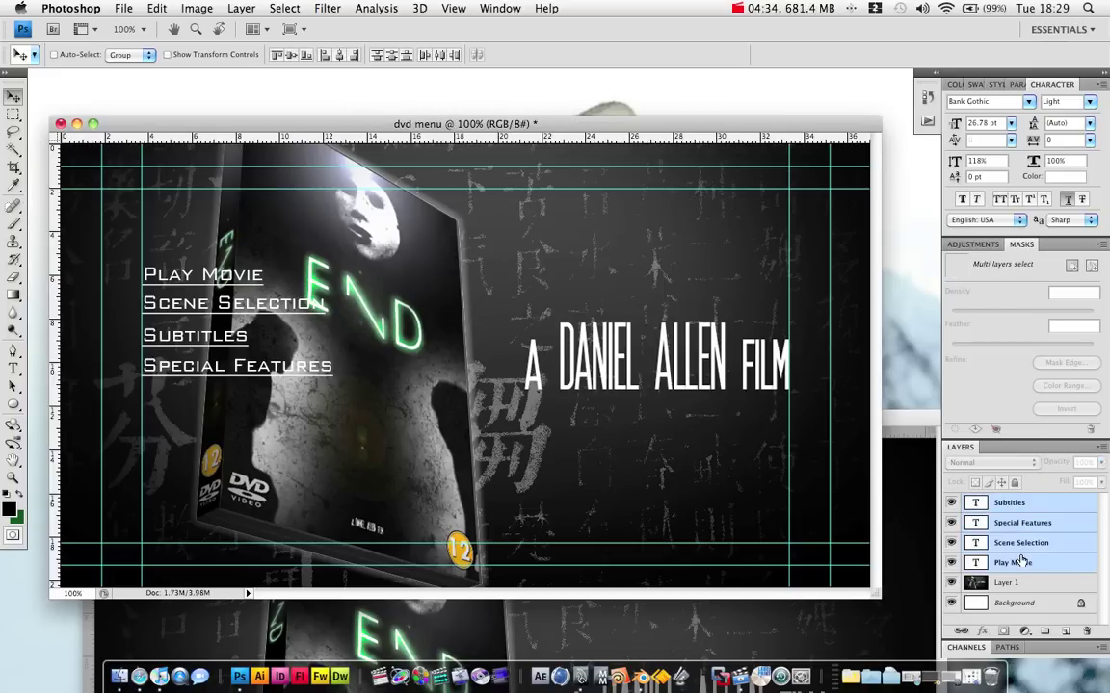
{"action": "left_click_drag", "start_coordinate": [190, 366], "coordinate": [208, 412]}
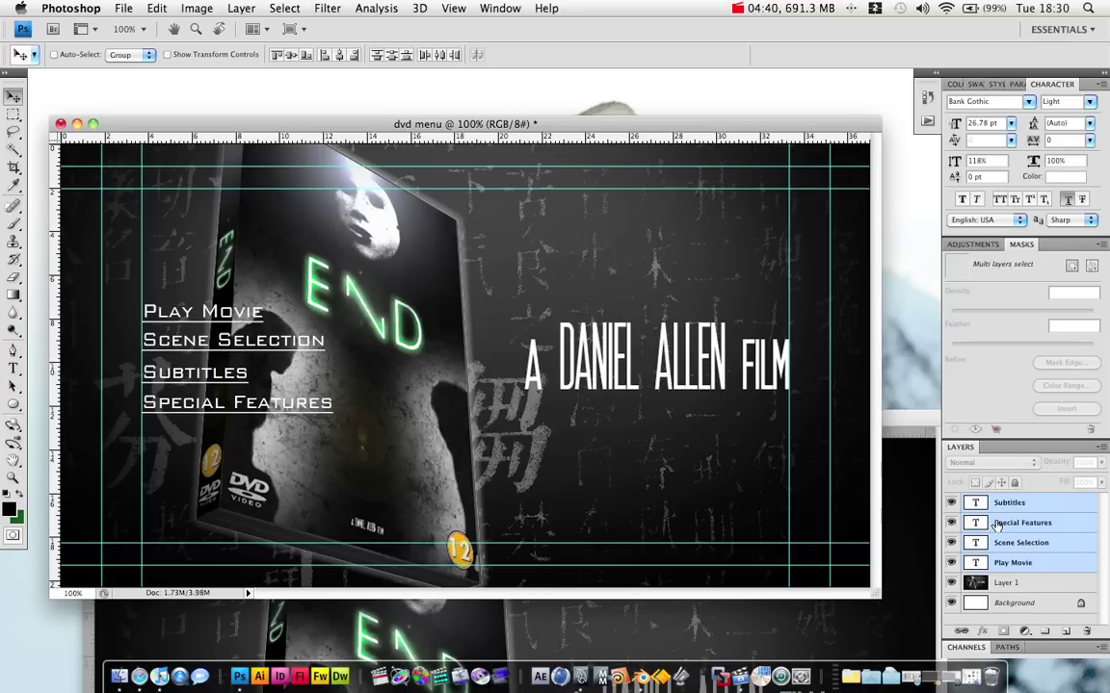
- Group the four menu layers and name the group 'menu buttons'
{"action": "left_click_drag", "start_coordinate": [997, 524], "coordinate": [1042, 631]}
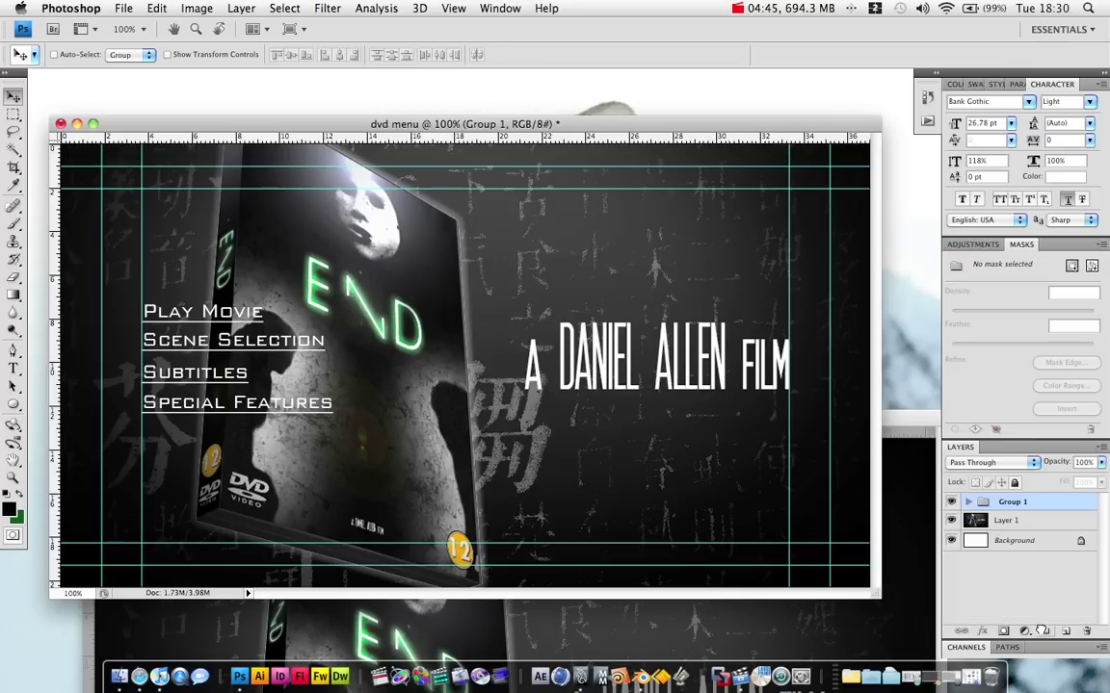
{"action": "double_click", "coordinate": [1012, 504]}
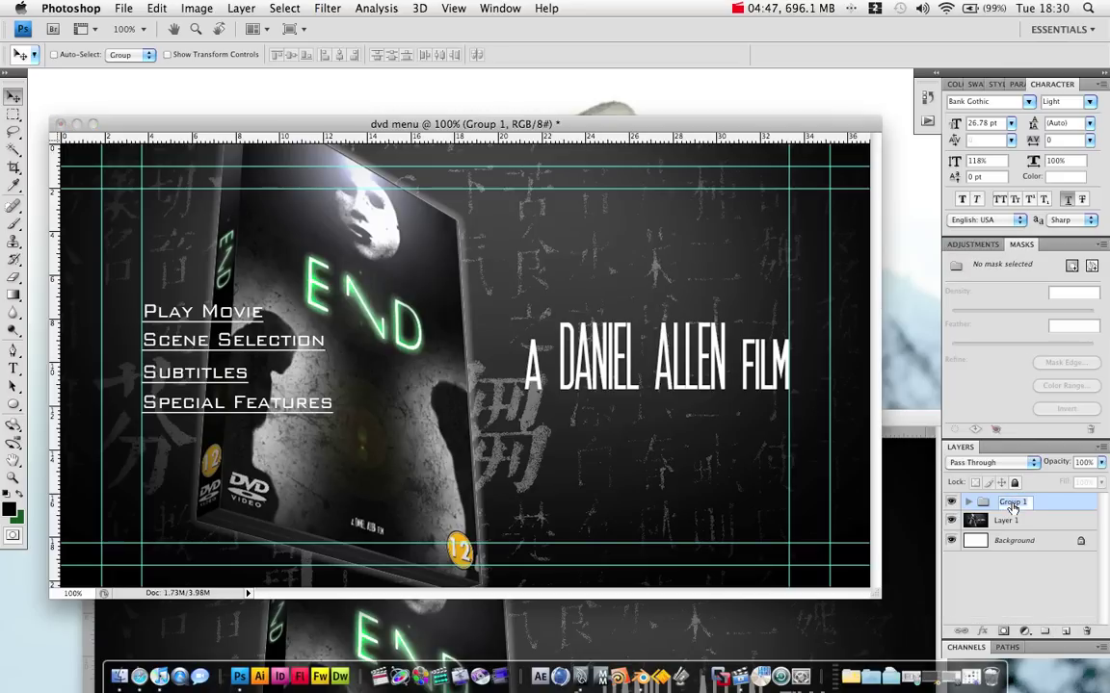
{"action": "type", "text": "menu buttons"}
{"action": "key", "text": "Return"}
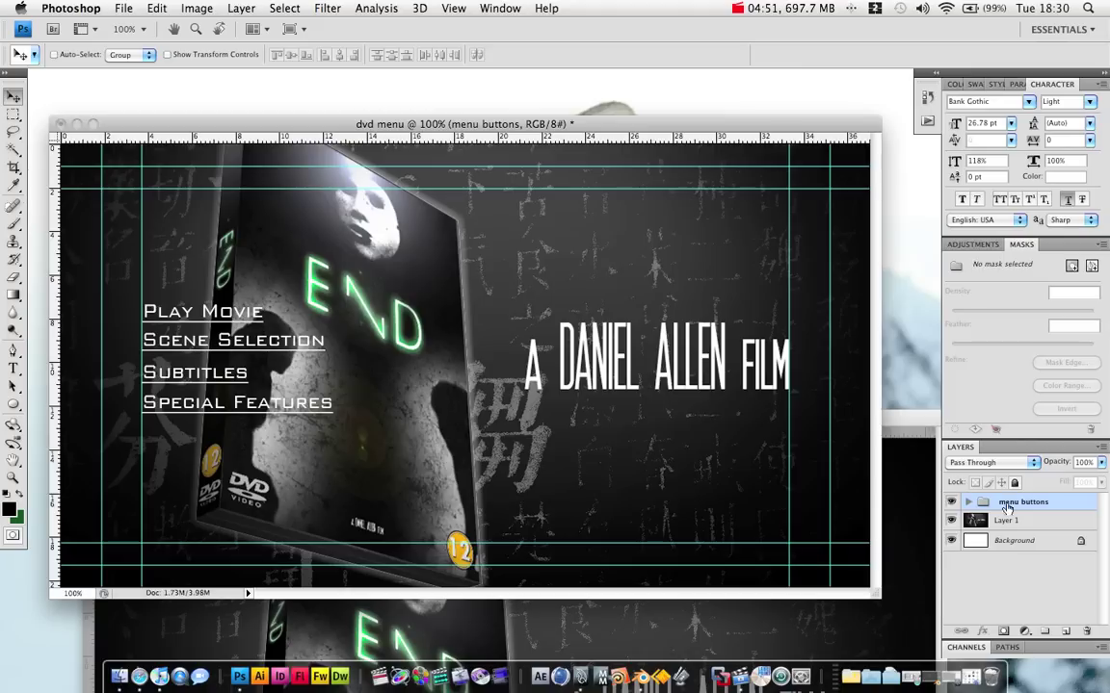
{"action": "left_click", "coordinate": [1021, 583]}
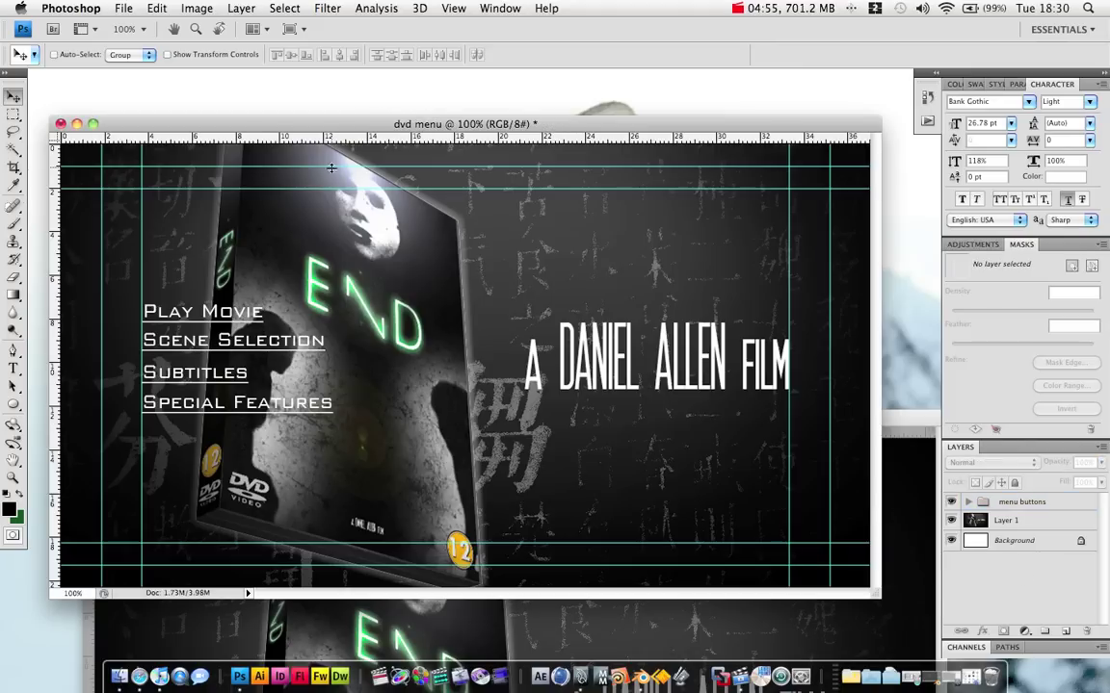
- Save the Photoshop menu design into Pictures as dvd menu tut.psd
{"action": "left_click", "coordinate": [123, 9]}
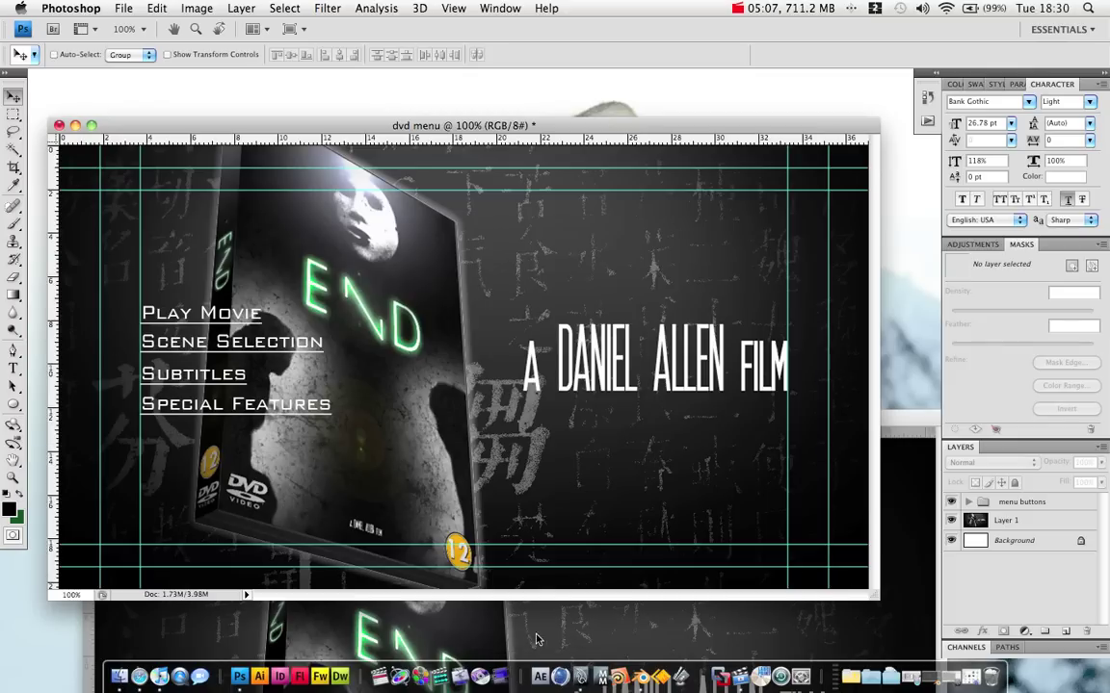
{"action": "left_click", "coordinate": [542, 676]}
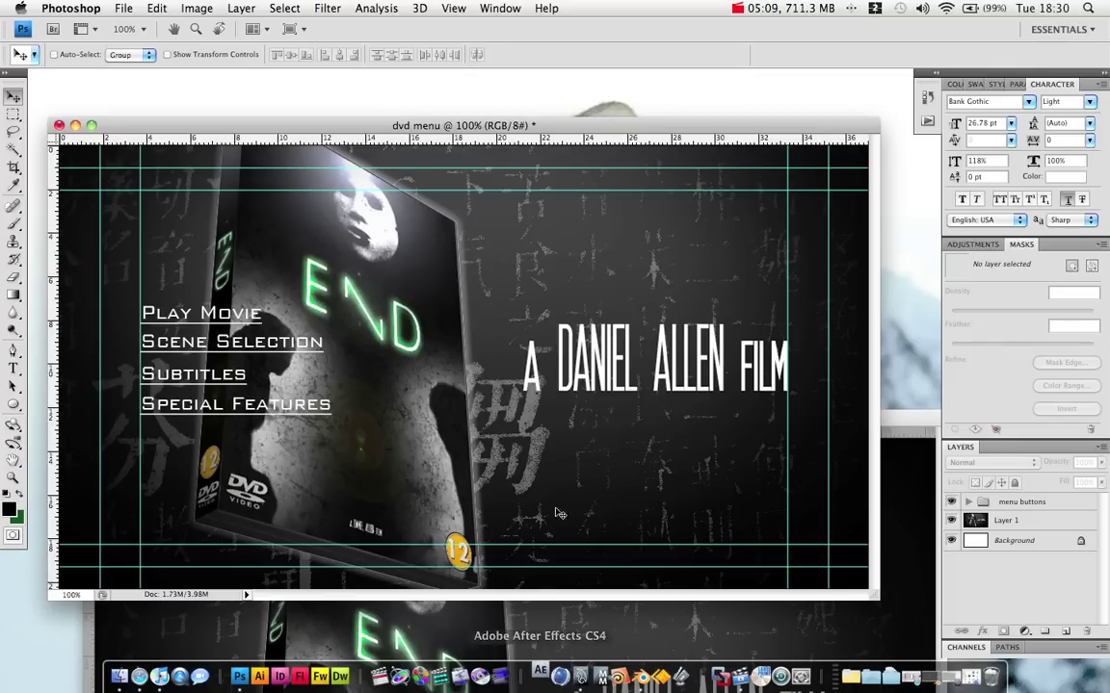
{"action": "left_click_drag", "start_coordinate": [474, 132], "coordinate": [449, 85]}
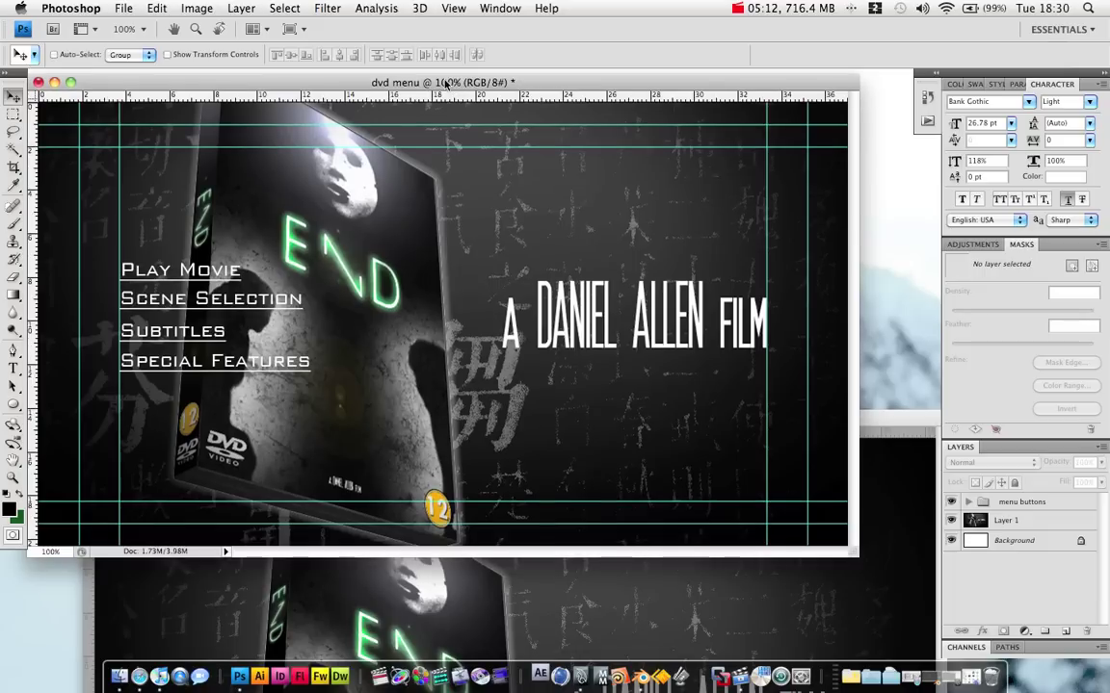
{"action": "left_click", "coordinate": [137, 9]}
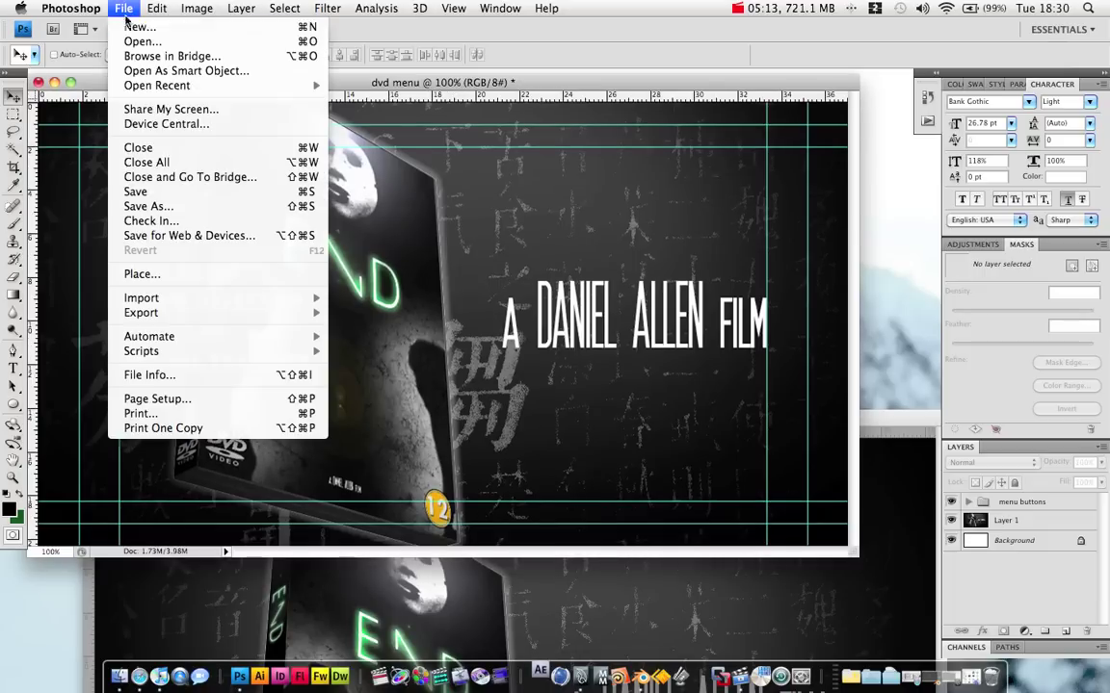
{"action": "left_click", "coordinate": [144, 204]}
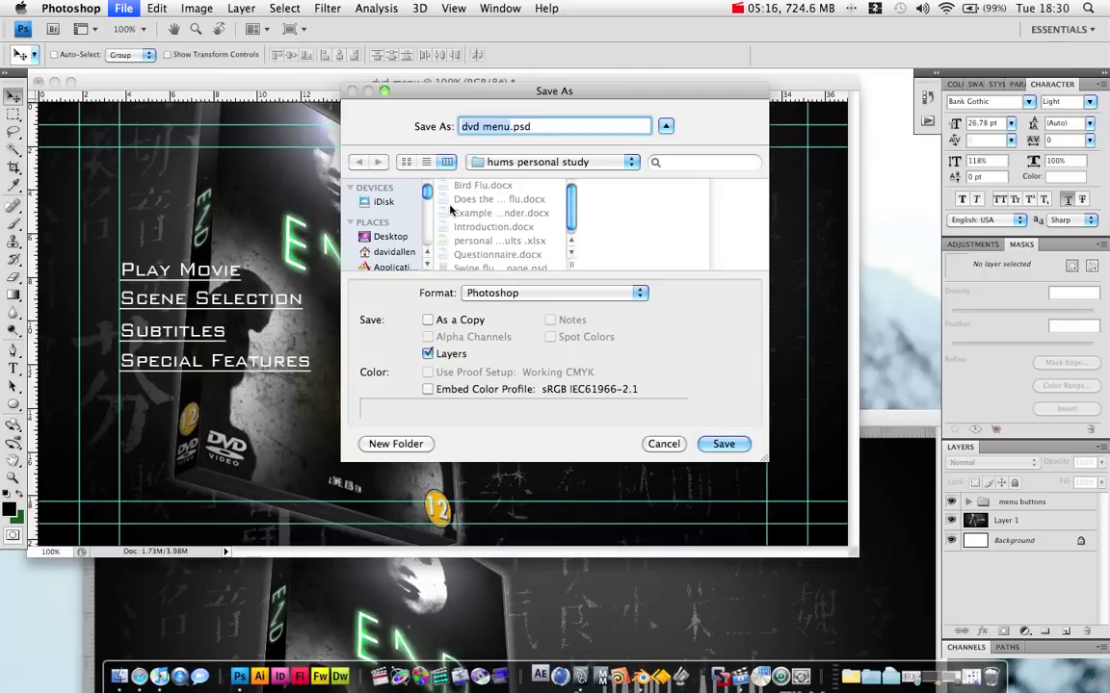
{"action": "scroll", "coordinate": [391, 253], "scroll_direction": "down", "scroll_amount": 2}
{"action": "left_click", "coordinate": [390, 251]}
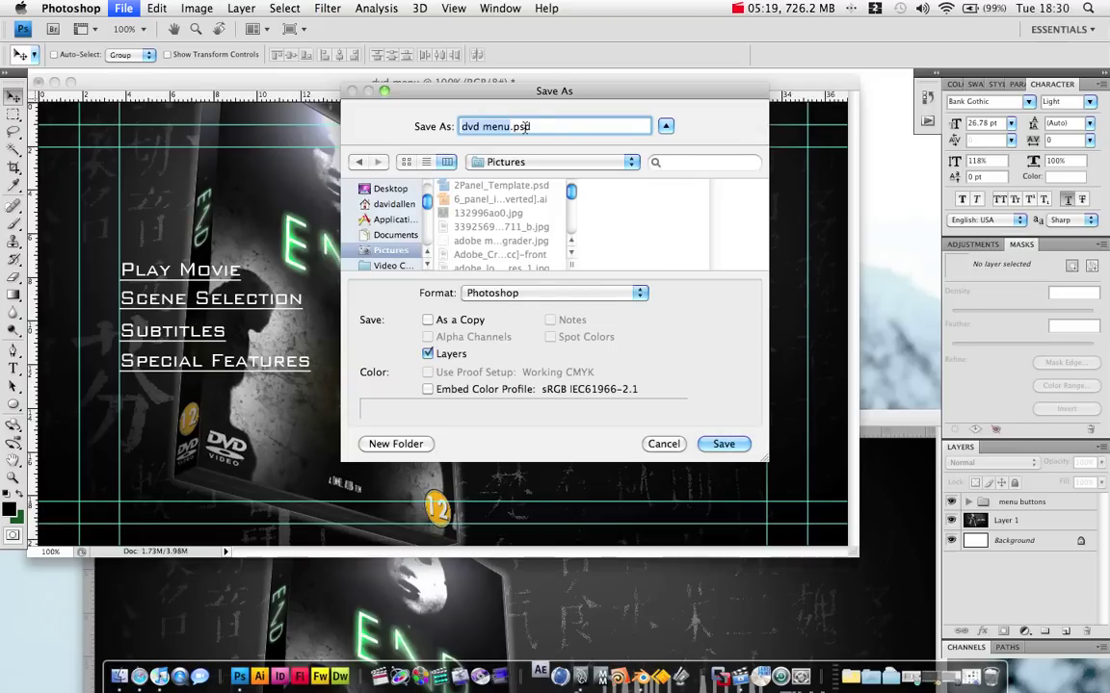
{"action": "key", "text": "Right"}
{"action": "key", "text": "BackSpace"}
{"action": "key", "text": "BackSpace"}
{"action": "key", "text": "BackSpace"}
{"action": "key", "text": "BackSpace"}
{"action": "type", "text": "menu"}
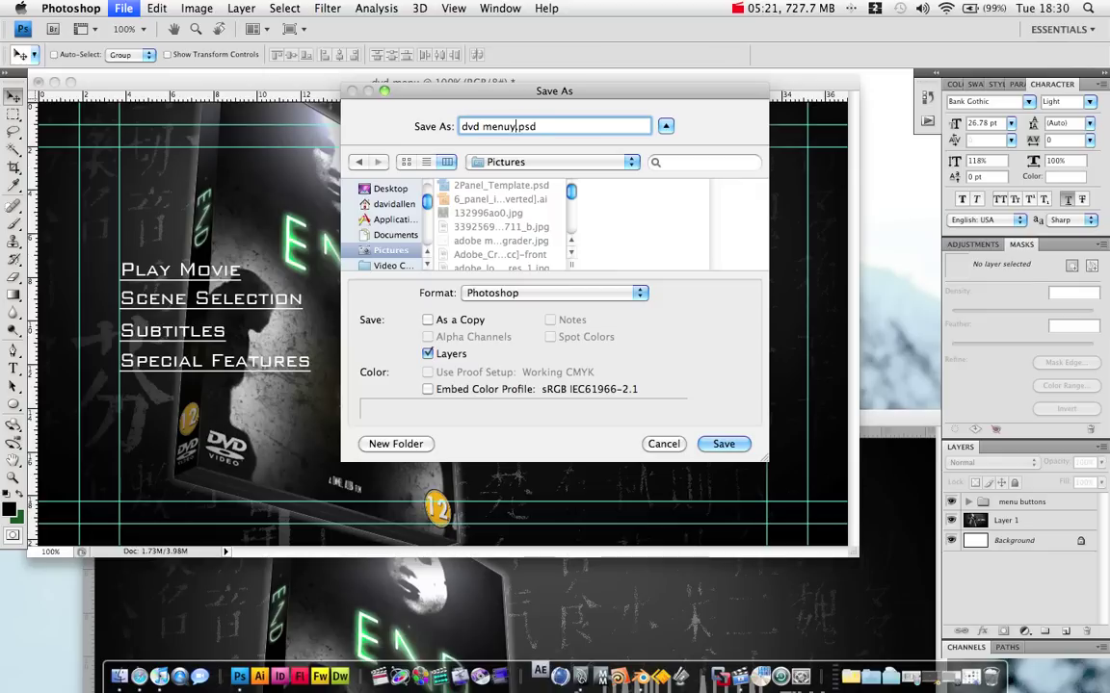
{"action": "type", "text": "tu"}
{"action": "key", "text": "Return"}
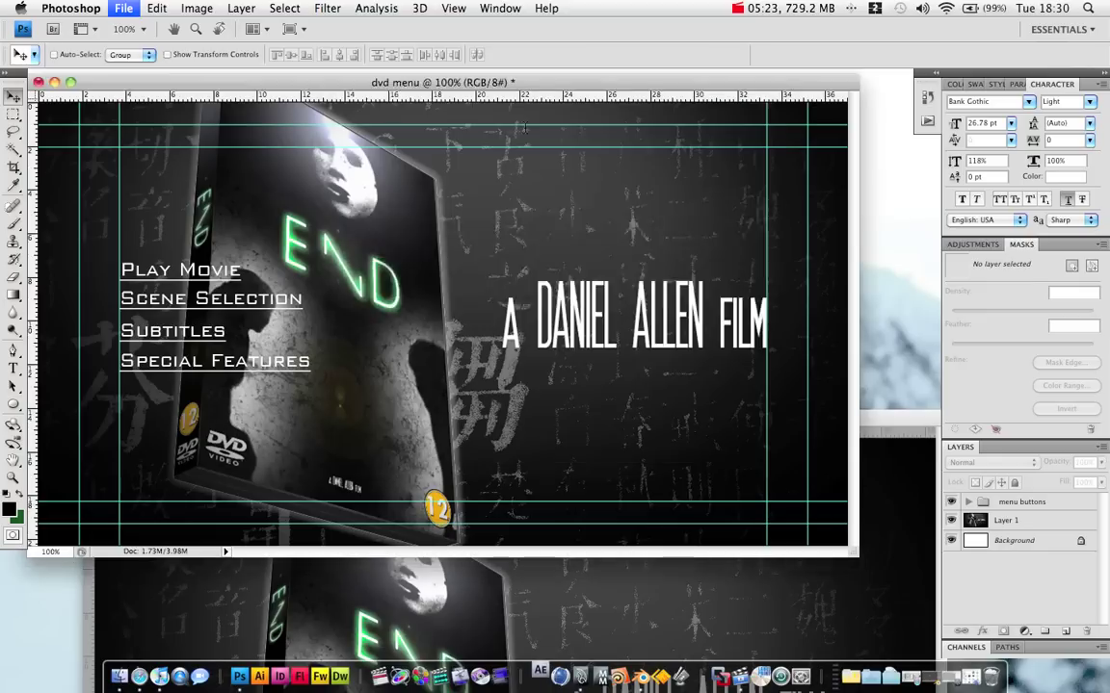
{"action": "left_click", "coordinate": [724, 236]}
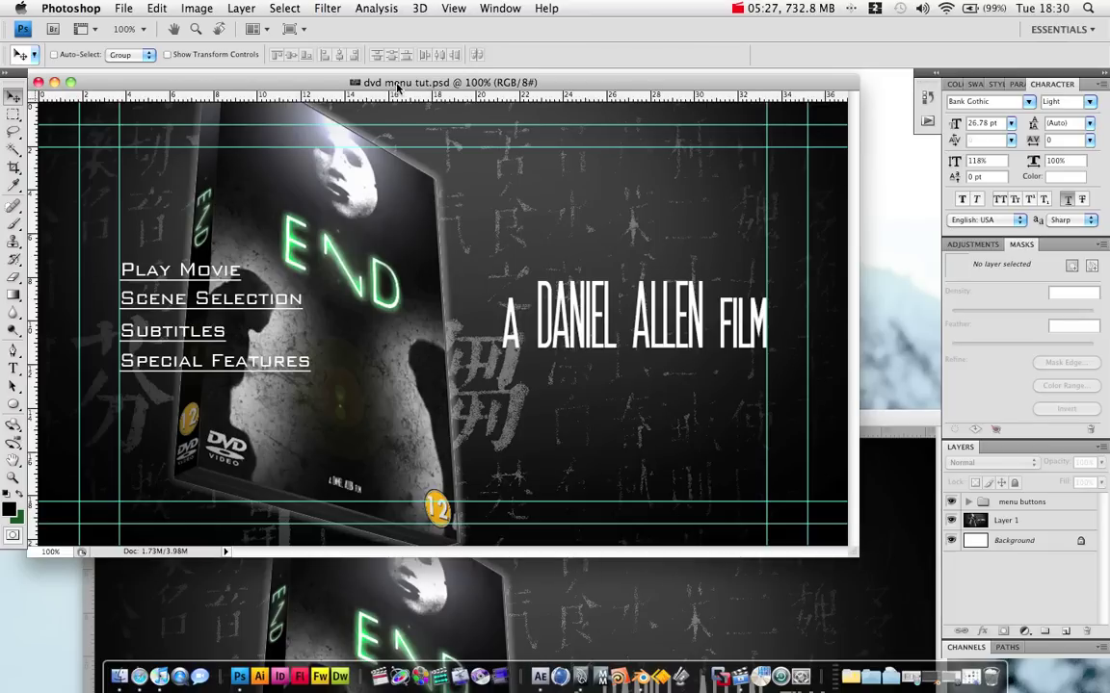
- Reposition the document window and launch After Effects from the Dock
{"action": "left_click_drag", "start_coordinate": [626, 82], "coordinate": [667, 122]}
{"action": "mouse_move", "coordinate": [495, 122]}
{"action": "left_mouse_down"}
{"action": "mouse_move", "coordinate": [476, 132]}
{"action": "mouse_move", "coordinate": [506, 115]}
{"action": "left_mouse_up"}
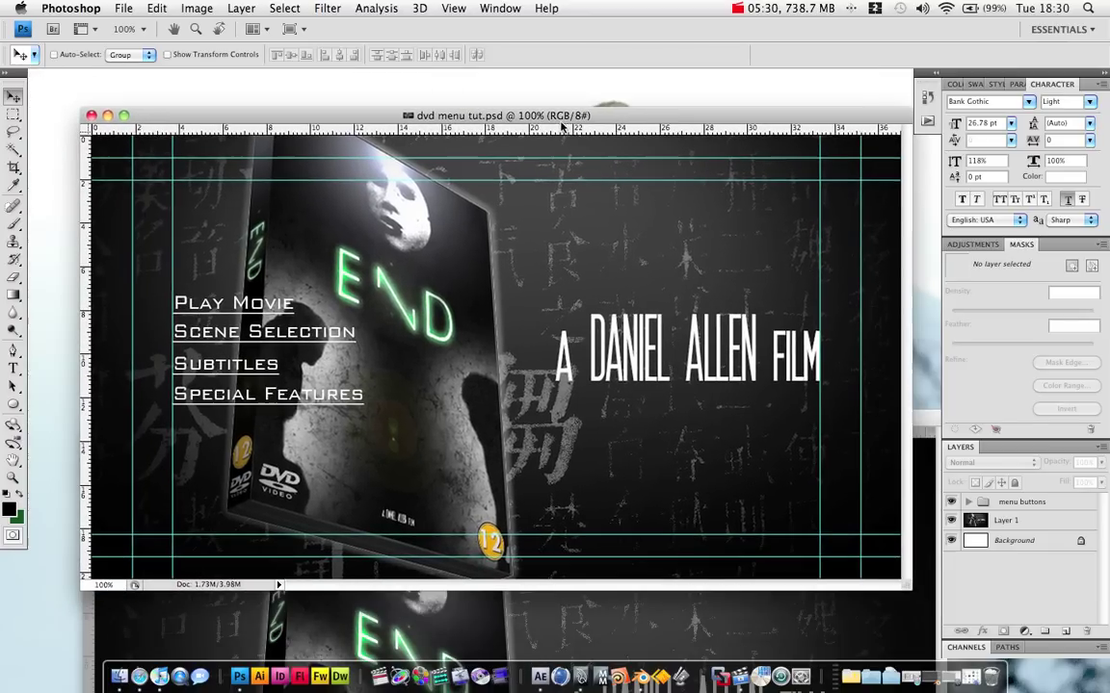
{"action": "left_click", "coordinate": [542, 674]}
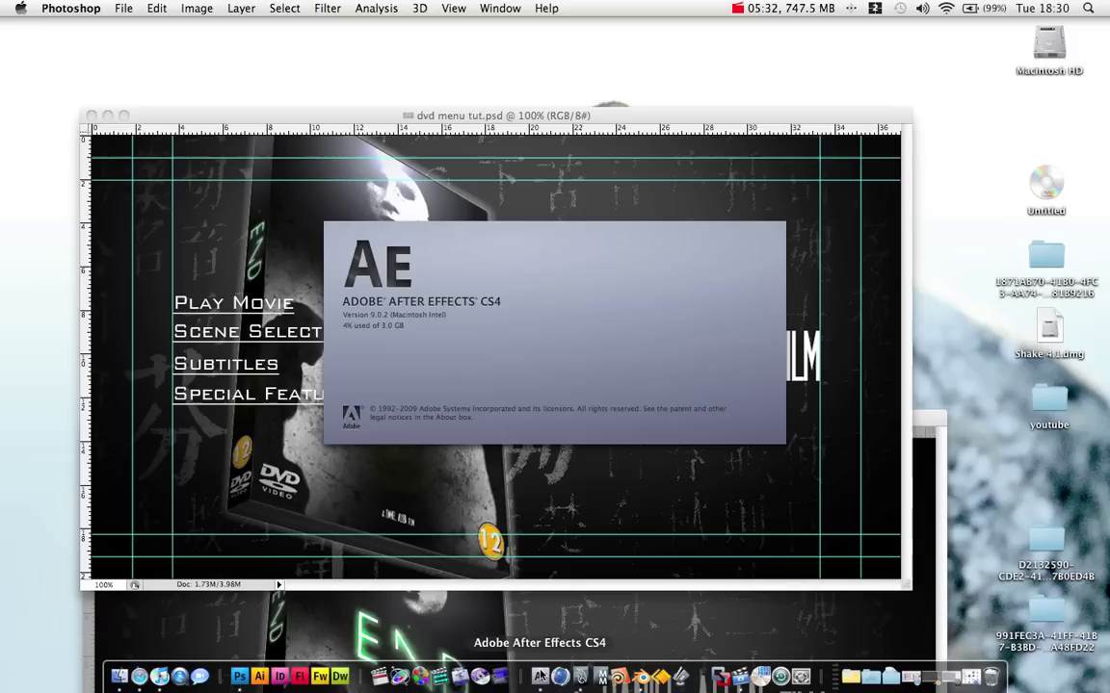
- Return to Photoshop and bring the dvd menu tut.psd window to the front while After Effects loads
{"action": "left_click", "coordinate": [396, 119]}
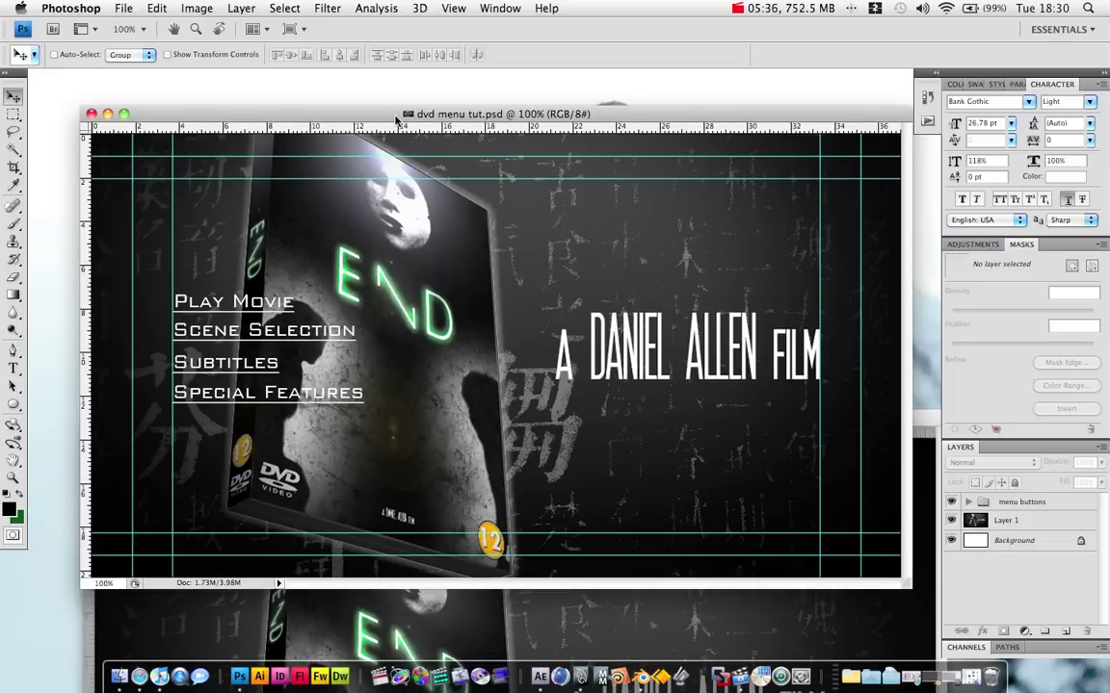
{"action": "left_click_drag", "start_coordinate": [389, 122], "coordinate": [342, 91]}
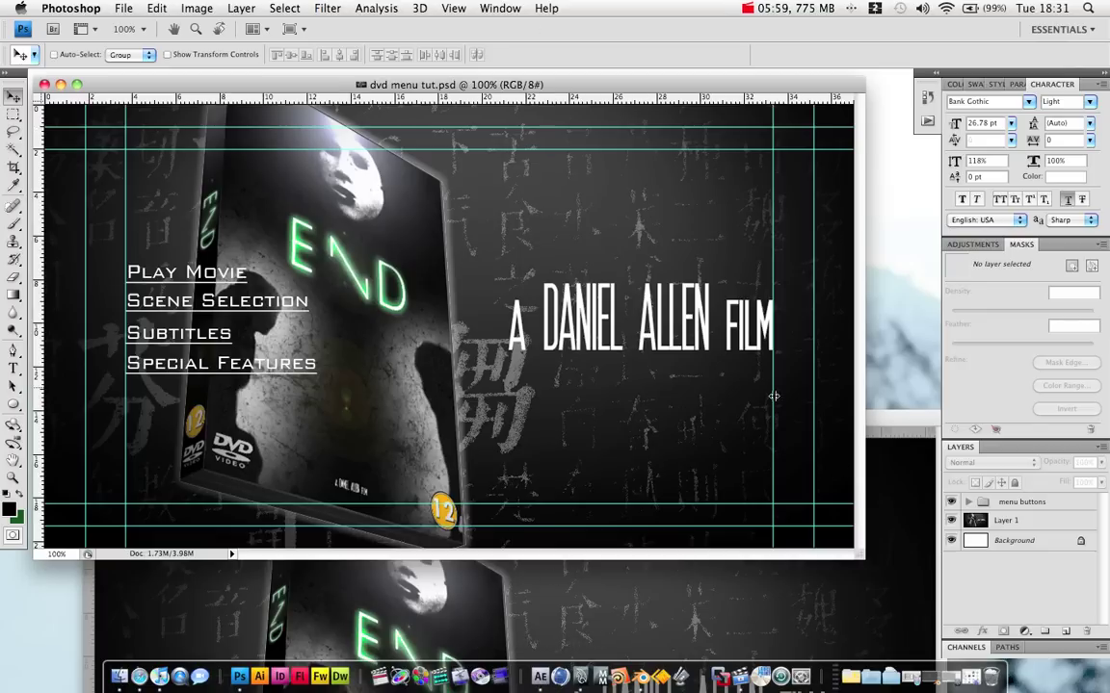
{"action": "key", "text": "F10"}
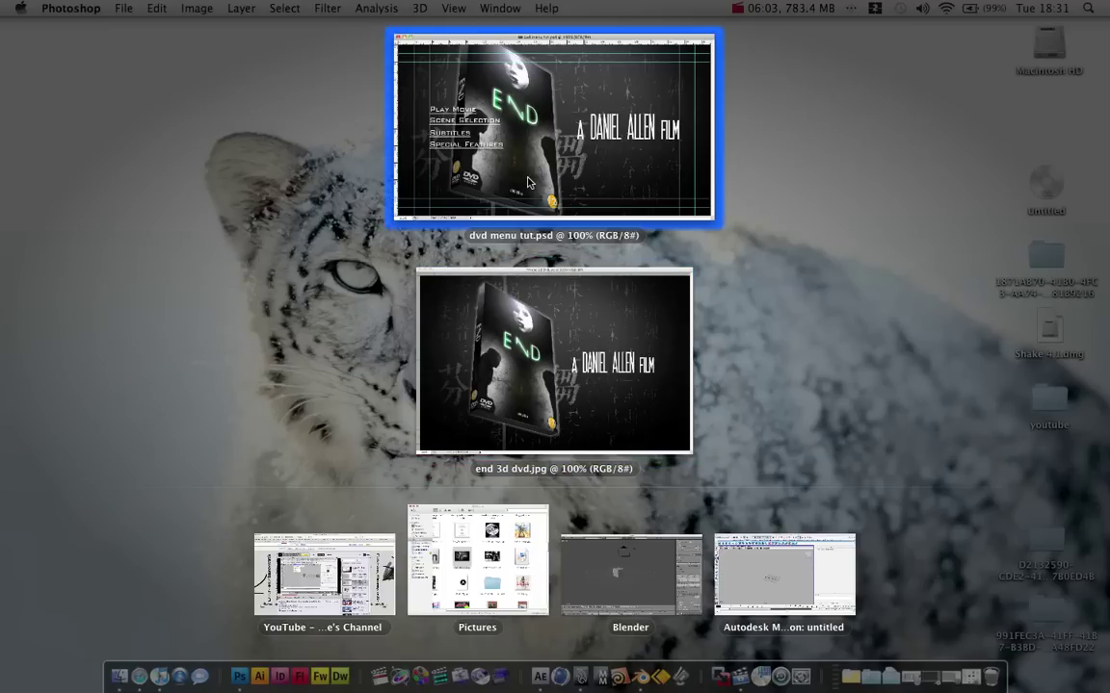
{"action": "left_click", "coordinate": [540, 208]}
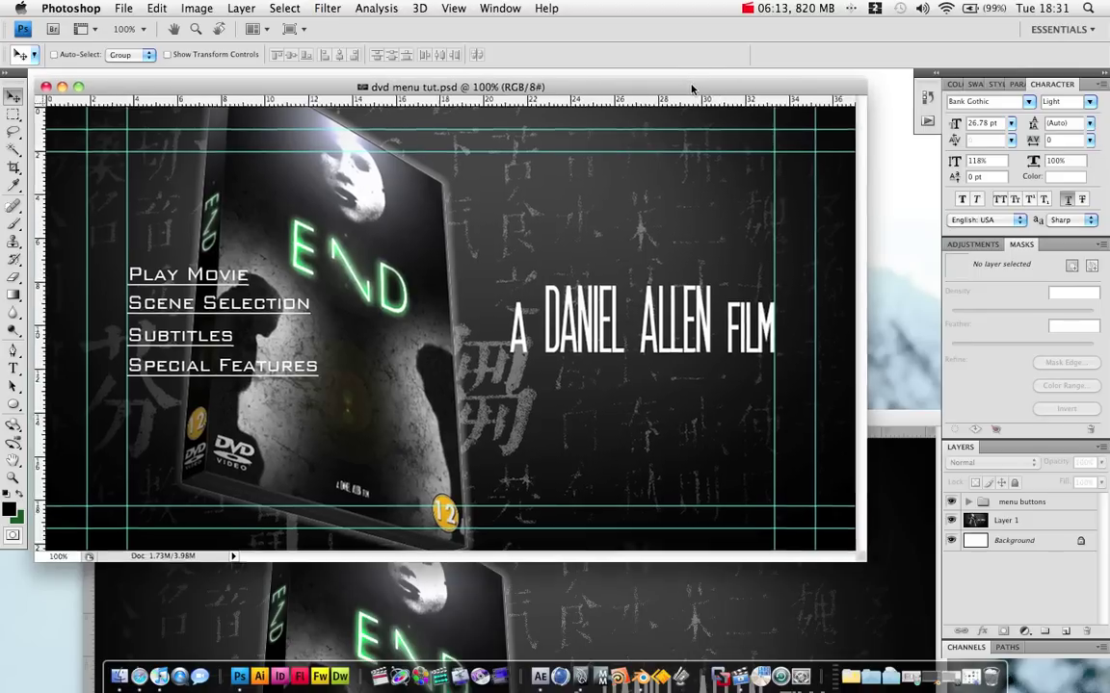
{"action": "left_click_drag", "start_coordinate": [686, 85], "coordinate": [742, 129]}
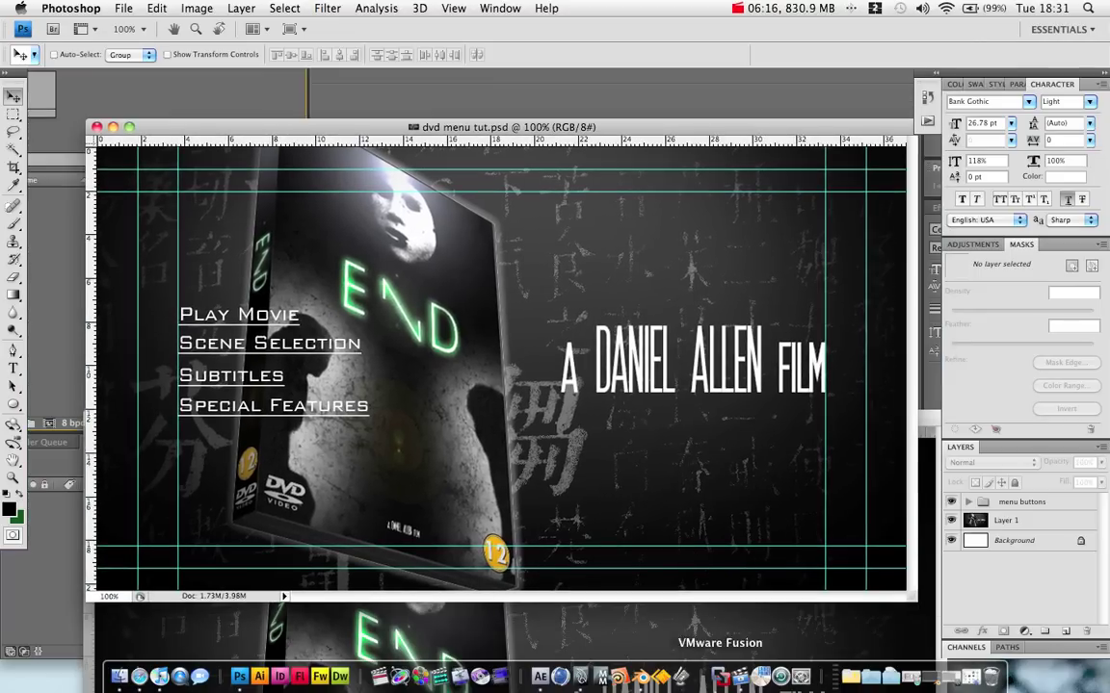
- Switch to the After Effects Project panel, then bring up the Pictures folder in Finder
{"action": "left_click", "coordinate": [74, 116]}
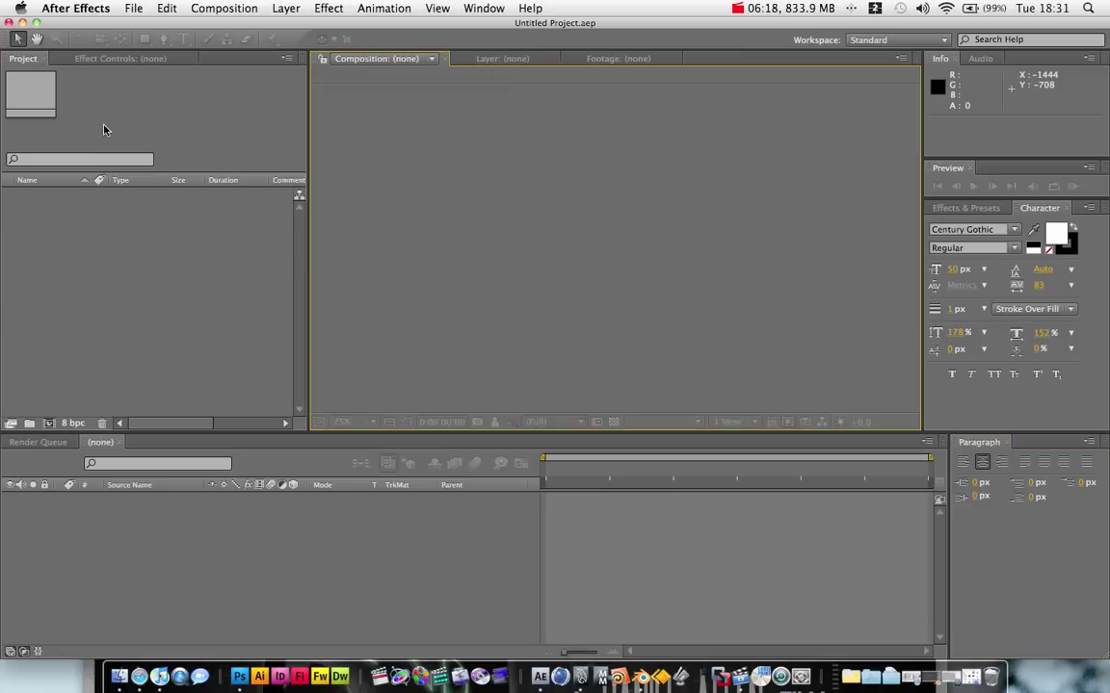
{"action": "left_click", "coordinate": [112, 226]}
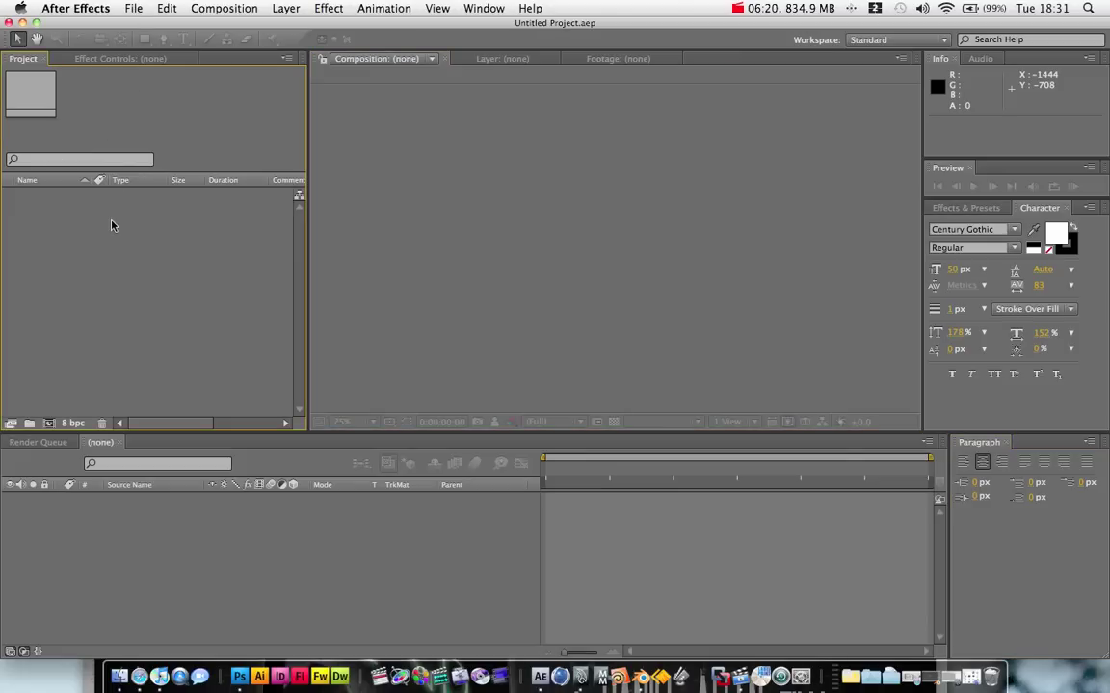
{"action": "left_click", "coordinate": [119, 677]}
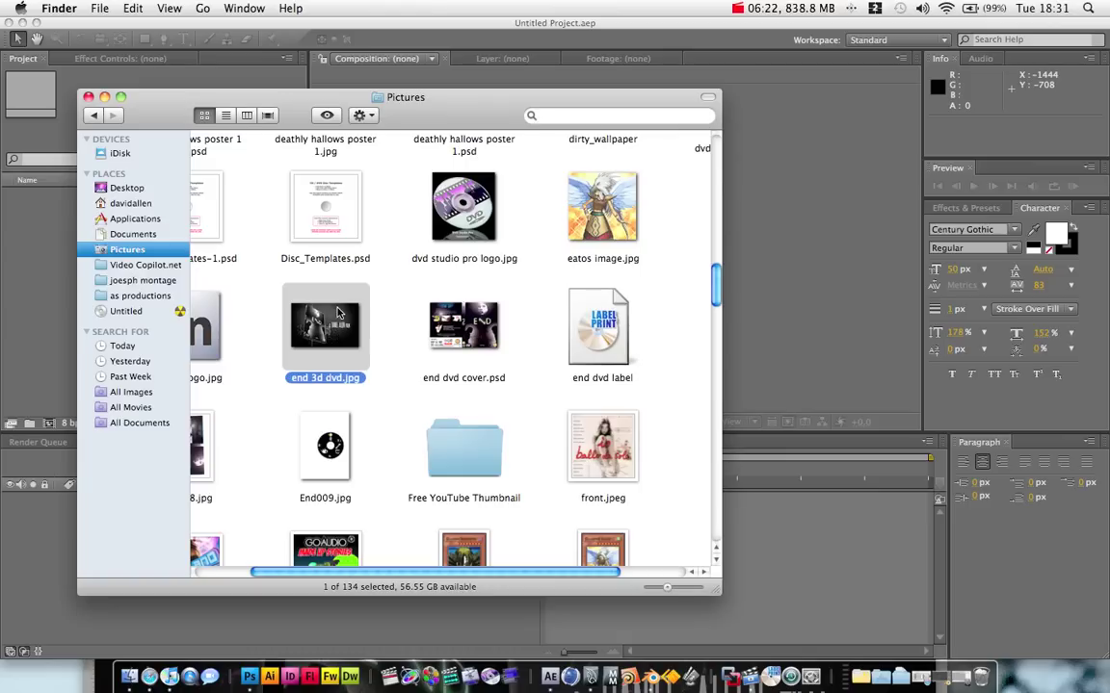
{"action": "scroll", "coordinate": [350, 351], "scroll_direction": "left", "scroll_amount": 3}
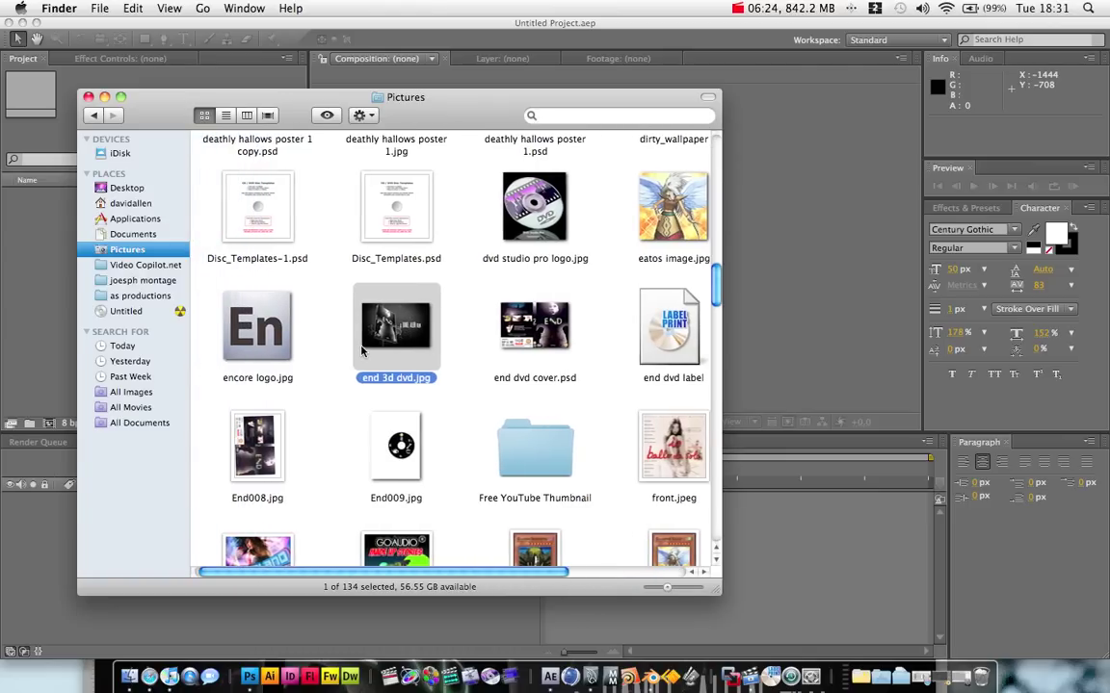
{"action": "key", "text": "d"}
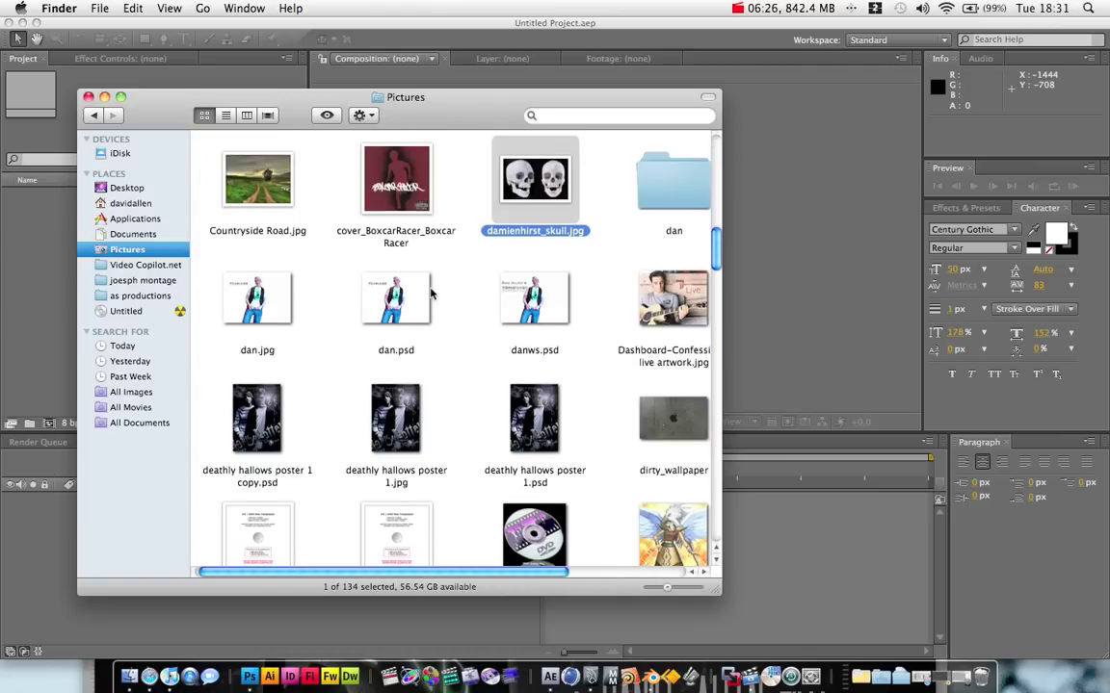
- Scroll through the Pictures folder in Finder looking for the menu file
{"action": "scroll", "coordinate": [433, 292], "scroll_direction": "down", "scroll_amount": 10}
{"action": "left_click_drag", "start_coordinate": [713, 332], "coordinate": [700, 547]}
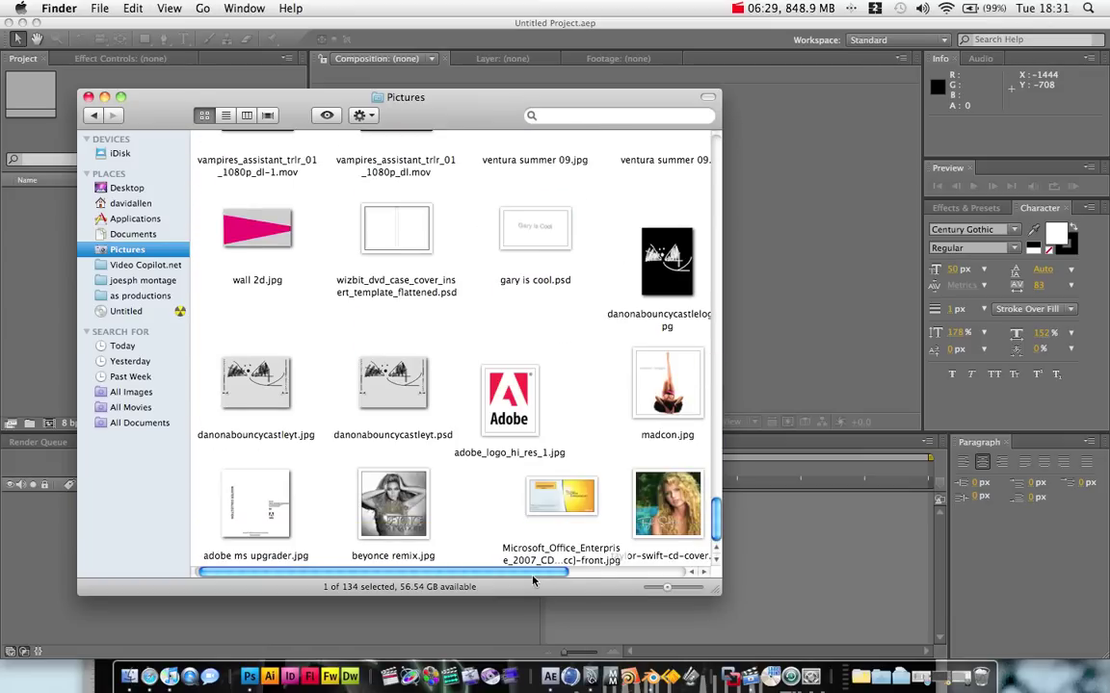
{"action": "left_click_drag", "start_coordinate": [535, 578], "coordinate": [651, 574]}
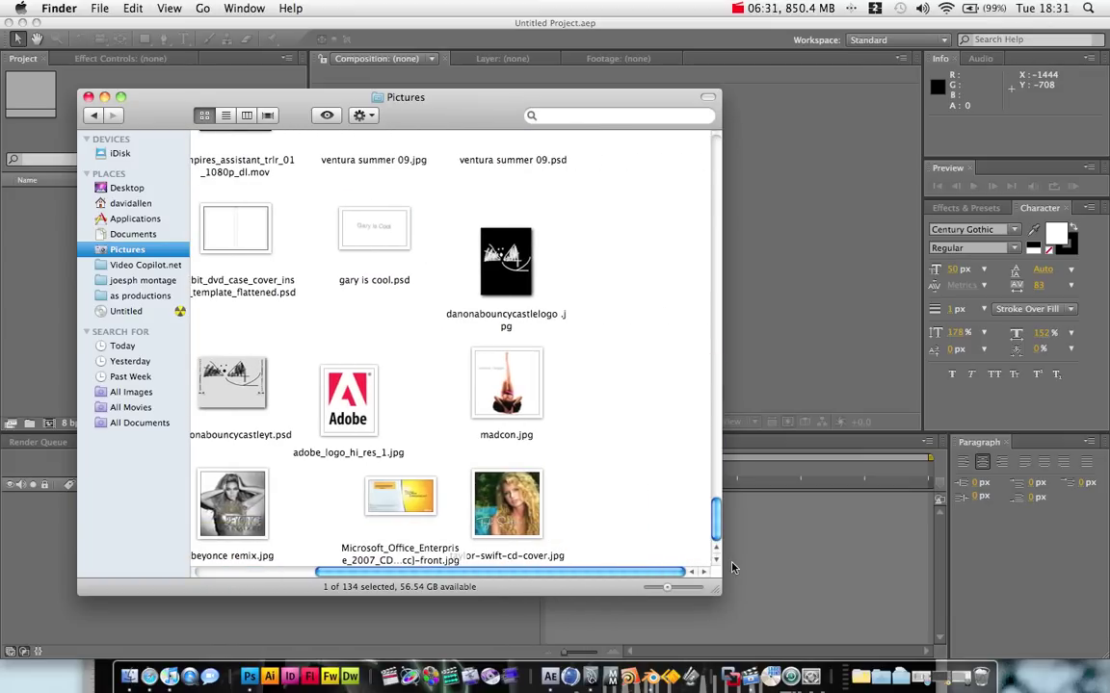
{"action": "scroll", "coordinate": [565, 511], "scroll_direction": "left", "scroll_amount": 5}
{"action": "scroll", "coordinate": [477, 510], "scroll_direction": "up", "scroll_amount": 15}
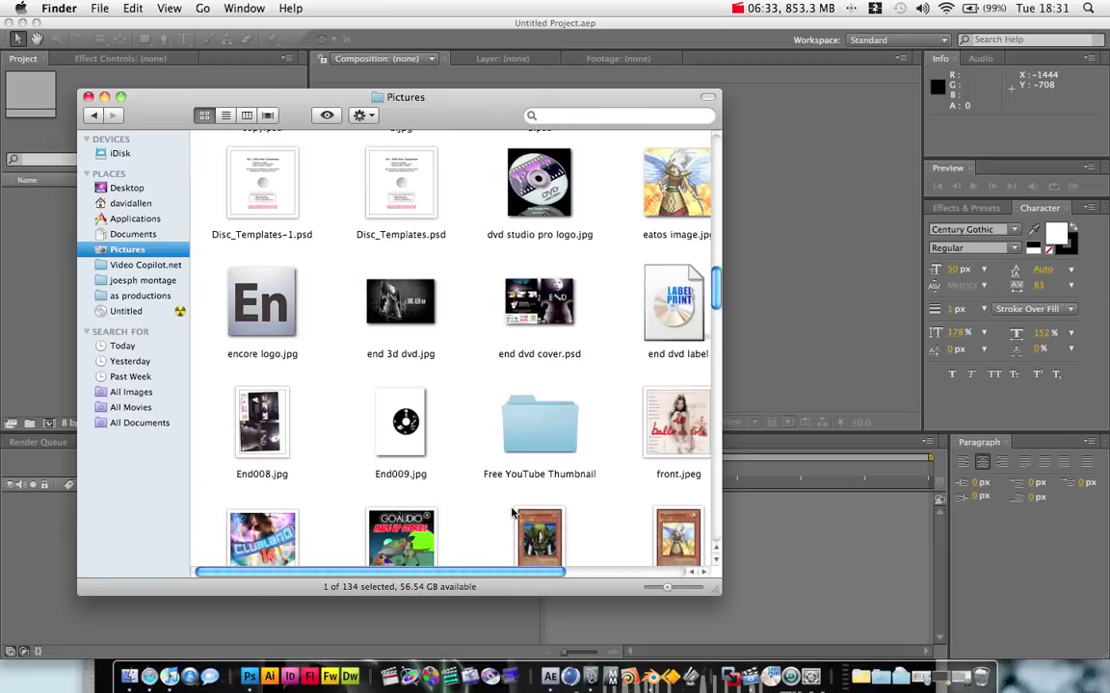
{"action": "scroll", "coordinate": [511, 513], "scroll_direction": "up", "scroll_amount": 10}
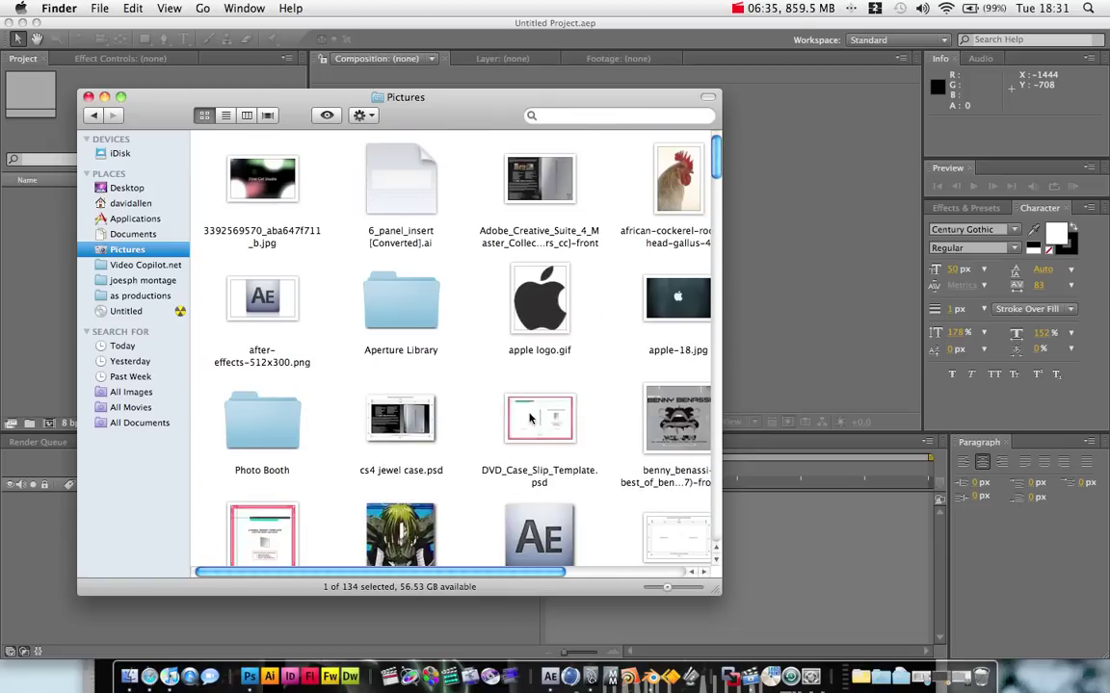
{"action": "scroll", "coordinate": [513, 376], "scroll_direction": "down", "scroll_amount": 1}
{"action": "scroll", "coordinate": [517, 376], "scroll_direction": "right", "scroll_amount": 3}
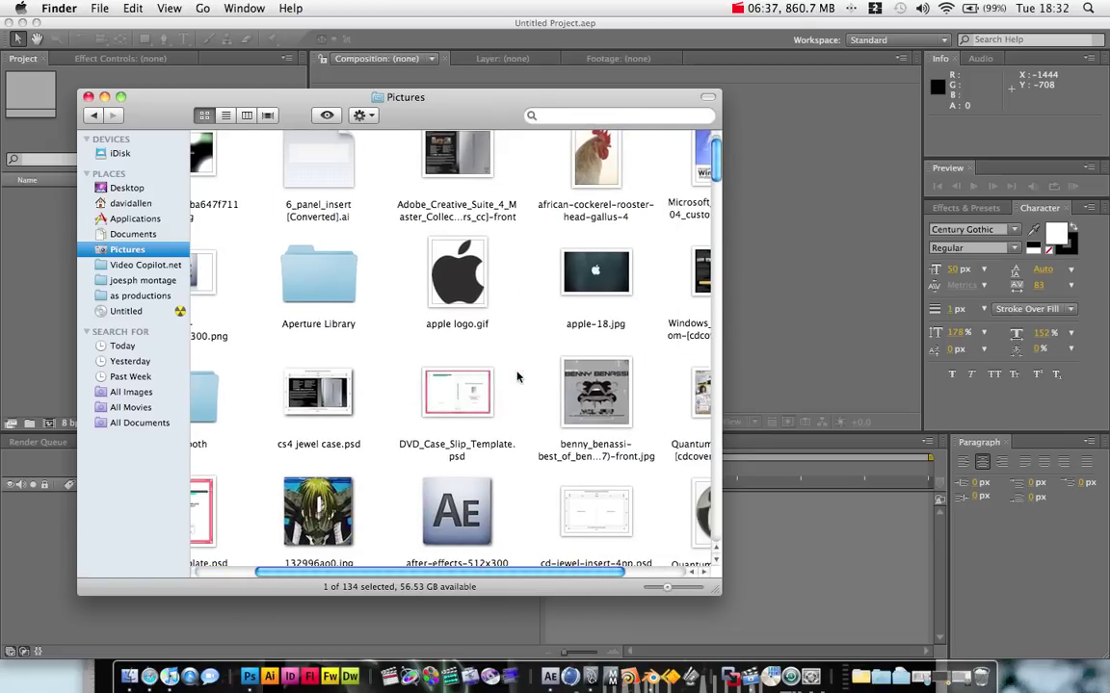
{"action": "scroll", "coordinate": [520, 378], "scroll_direction": "left", "scroll_amount": 3}
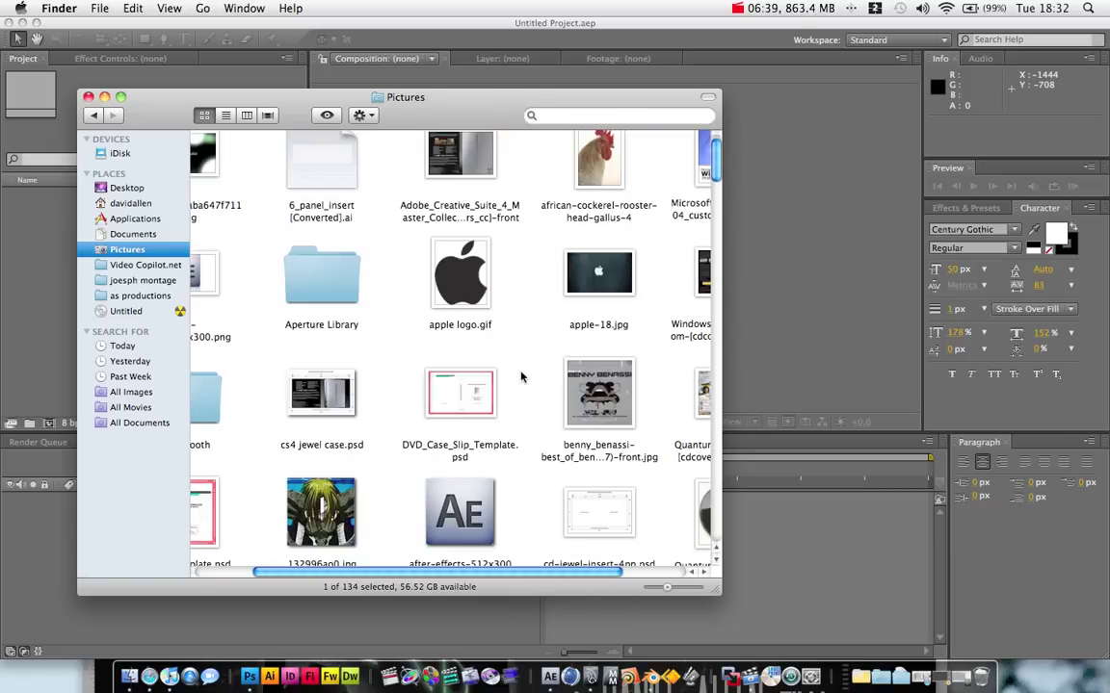
{"action": "scroll", "coordinate": [520, 378], "scroll_direction": "down", "scroll_amount": 2}
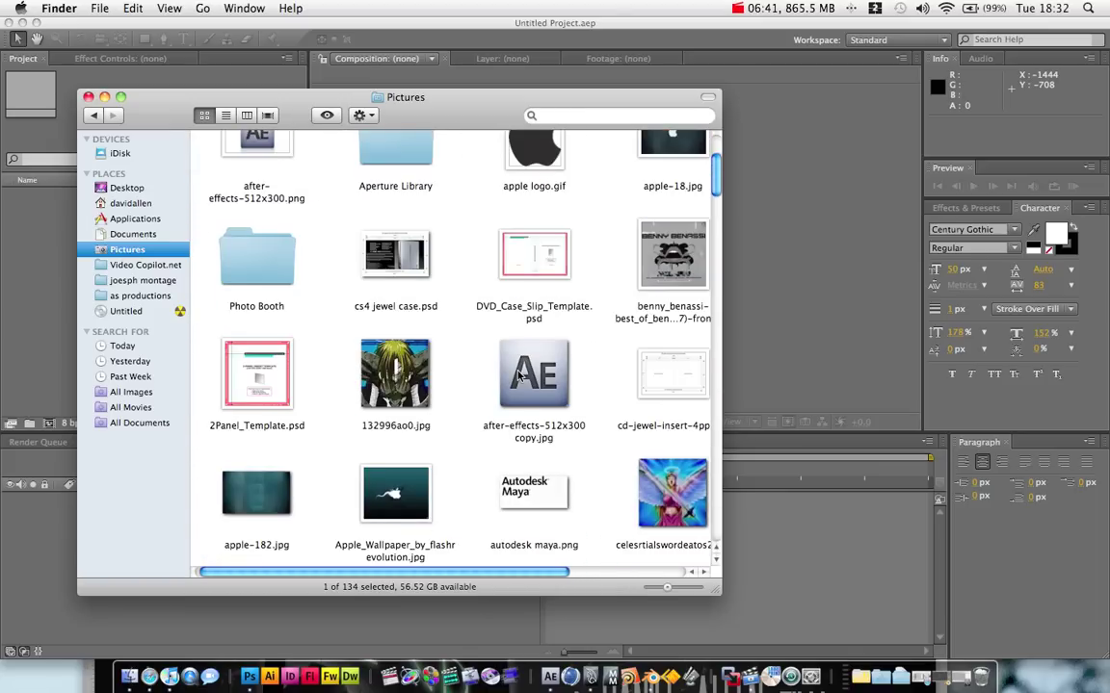
{"action": "scroll", "coordinate": [520, 377], "scroll_direction": "down", "scroll_amount": 4}
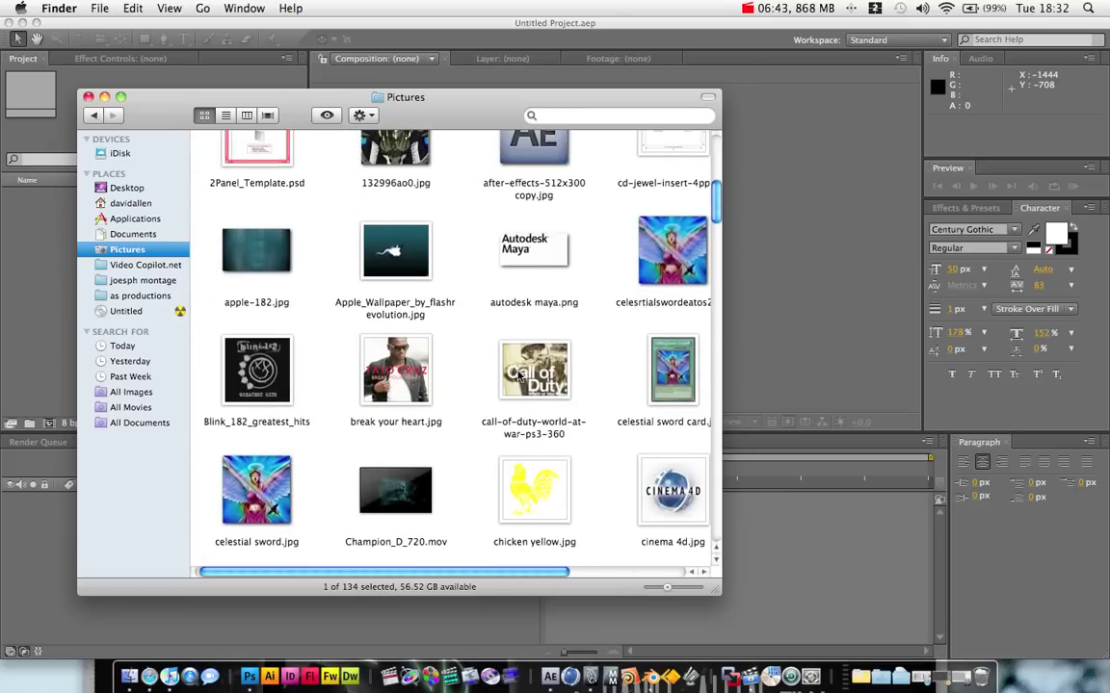
{"action": "scroll", "coordinate": [520, 378], "scroll_direction": "down", "scroll_amount": 3}
{"action": "scroll", "coordinate": [517, 376], "scroll_direction": "down", "scroll_amount": 5}
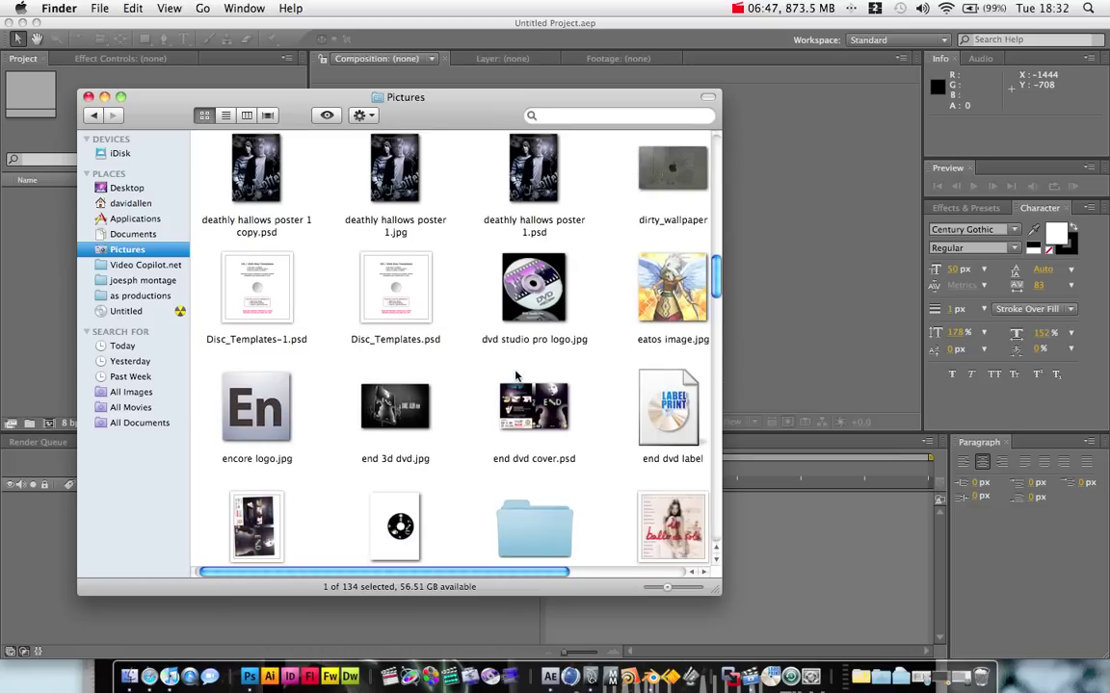
{"action": "scroll", "coordinate": [515, 376], "scroll_direction": "down", "scroll_amount": 3}
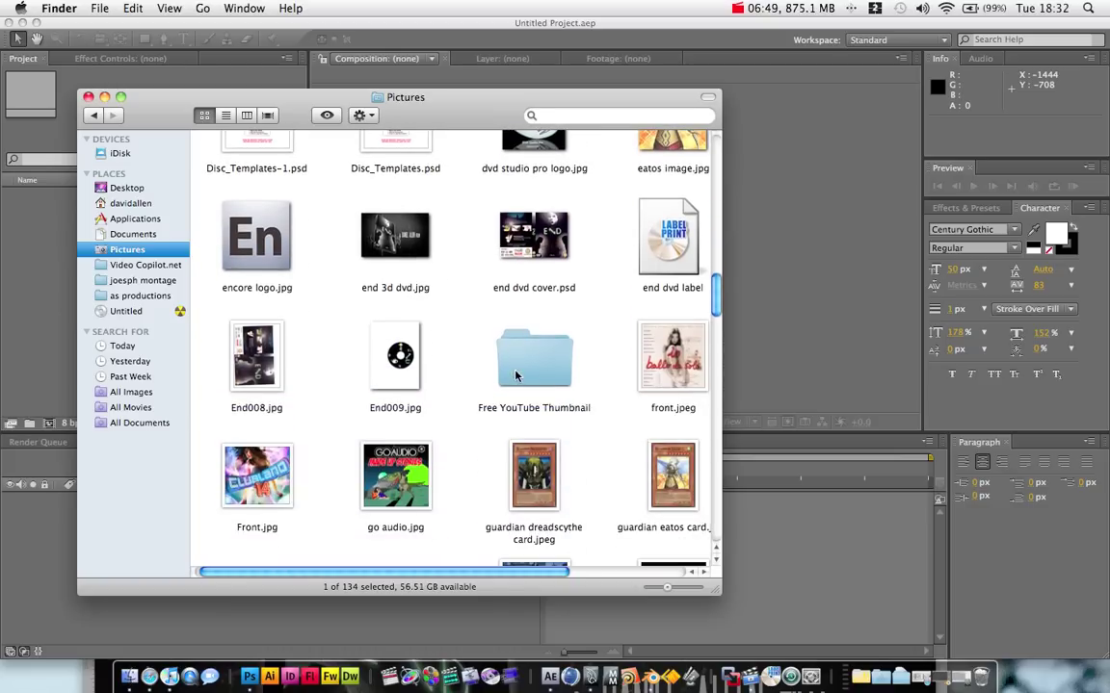
- Go back to the home folder, start a Finder search for 'dvd men', then open Pictures
{"action": "left_click", "coordinate": [93, 114]}
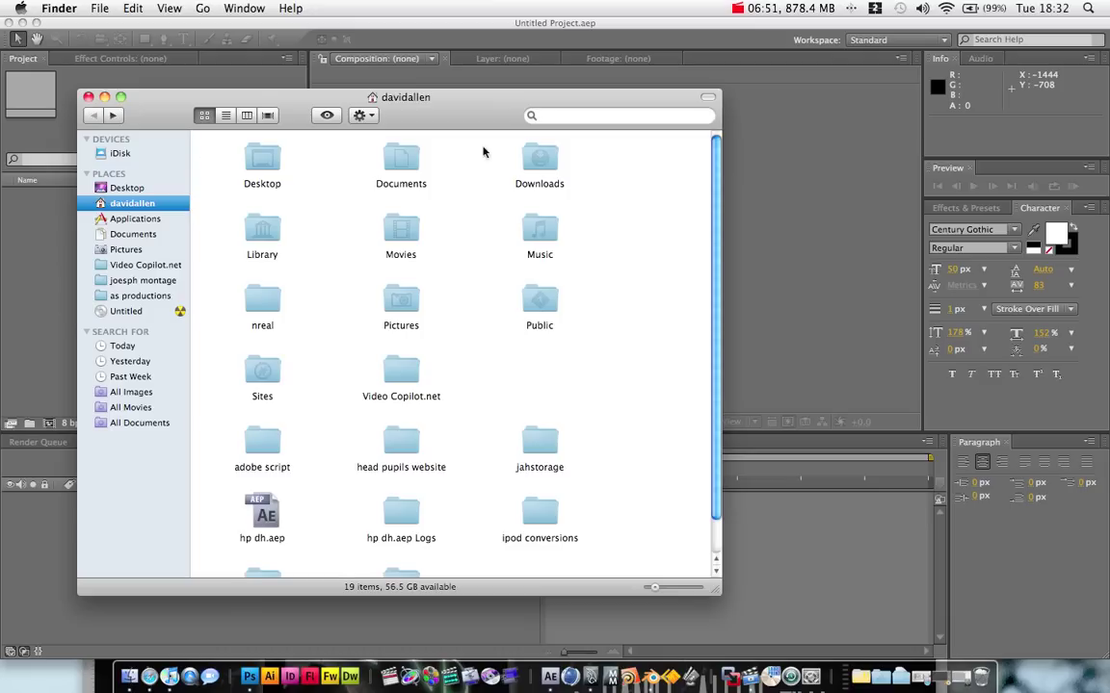
{"action": "left_click", "coordinate": [553, 115]}
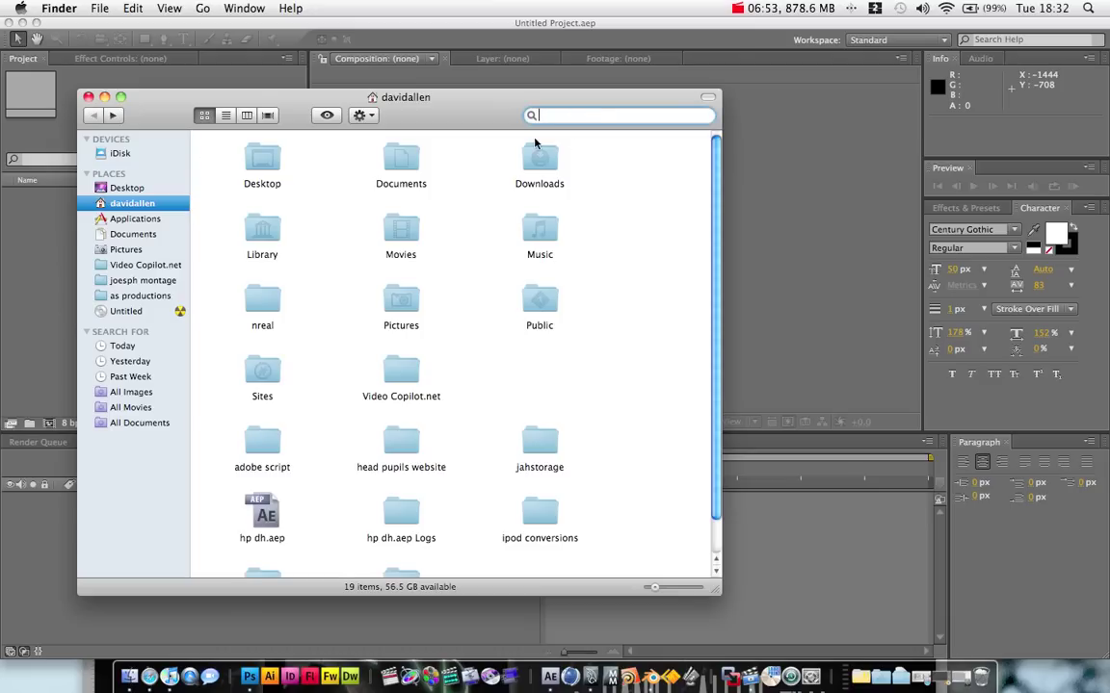
{"action": "type", "text": "dvd menu tut"}
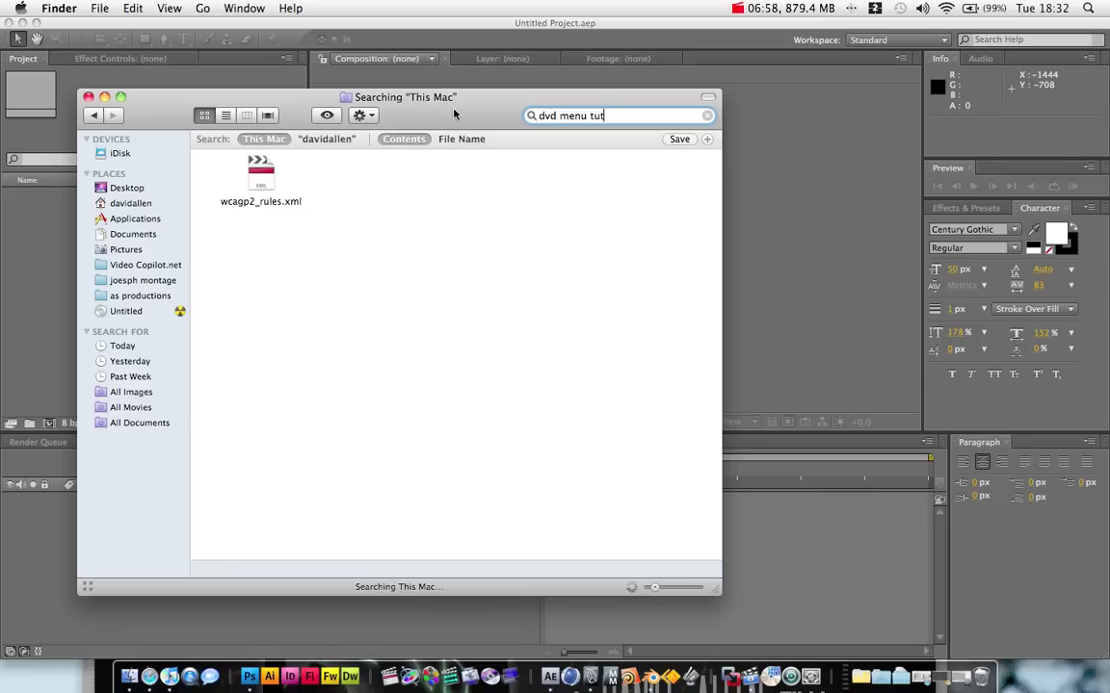
{"action": "left_click_drag", "start_coordinate": [458, 120], "coordinate": [549, 119]}
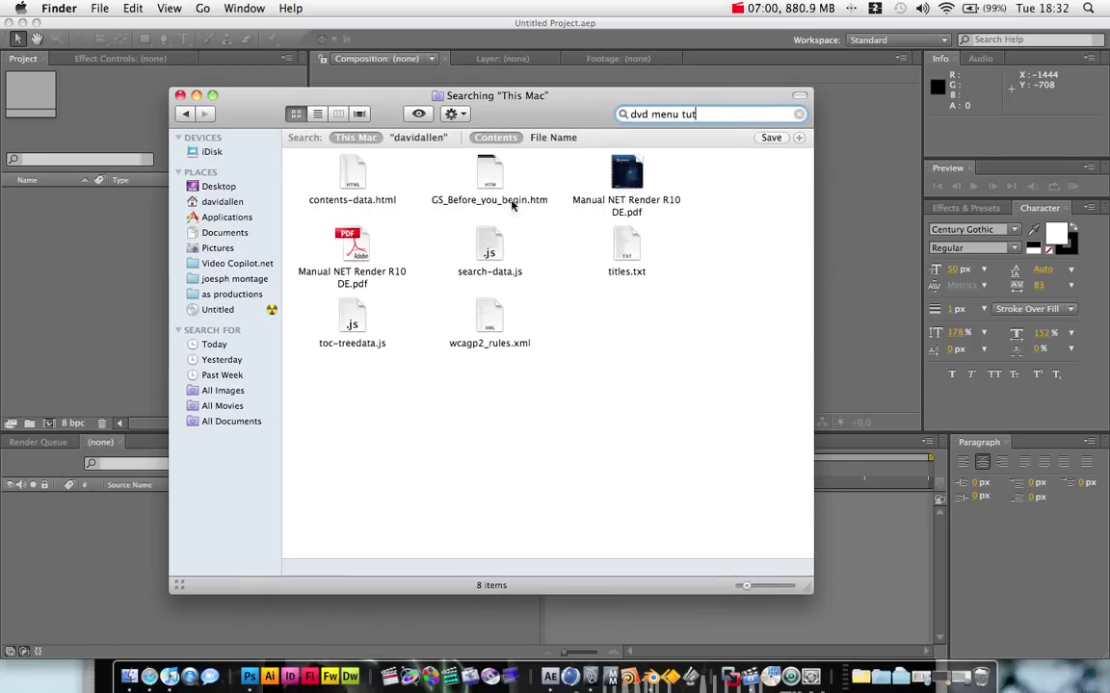
{"action": "left_click", "coordinate": [252, 677]}
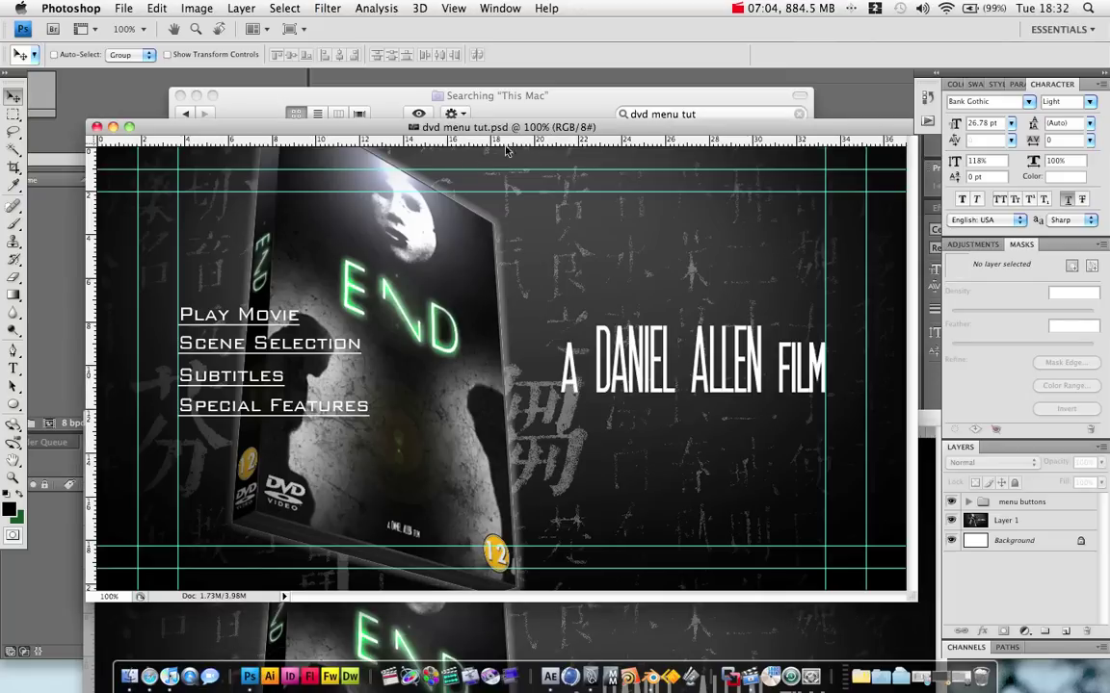
{"action": "left_click", "coordinate": [529, 114]}
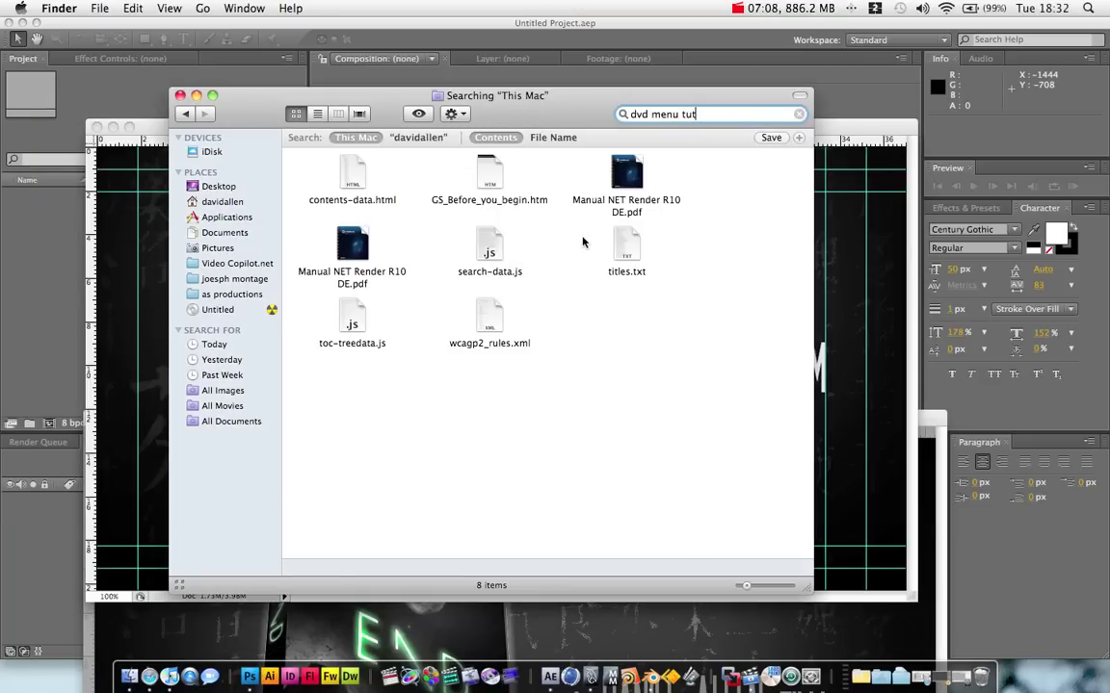
{"action": "left_click", "coordinate": [218, 248]}
{"action": "scroll", "coordinate": [603, 258], "scroll_direction": "up", "scroll_amount": 5}
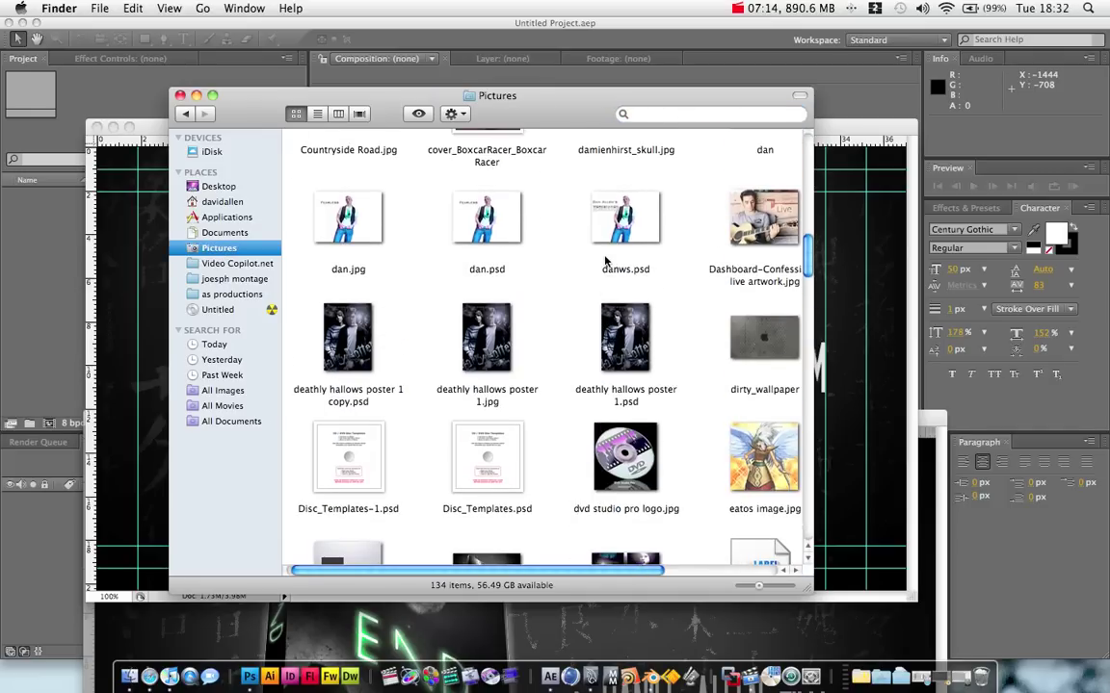
{"action": "scroll", "coordinate": [606, 260], "scroll_direction": "up", "scroll_amount": 10}
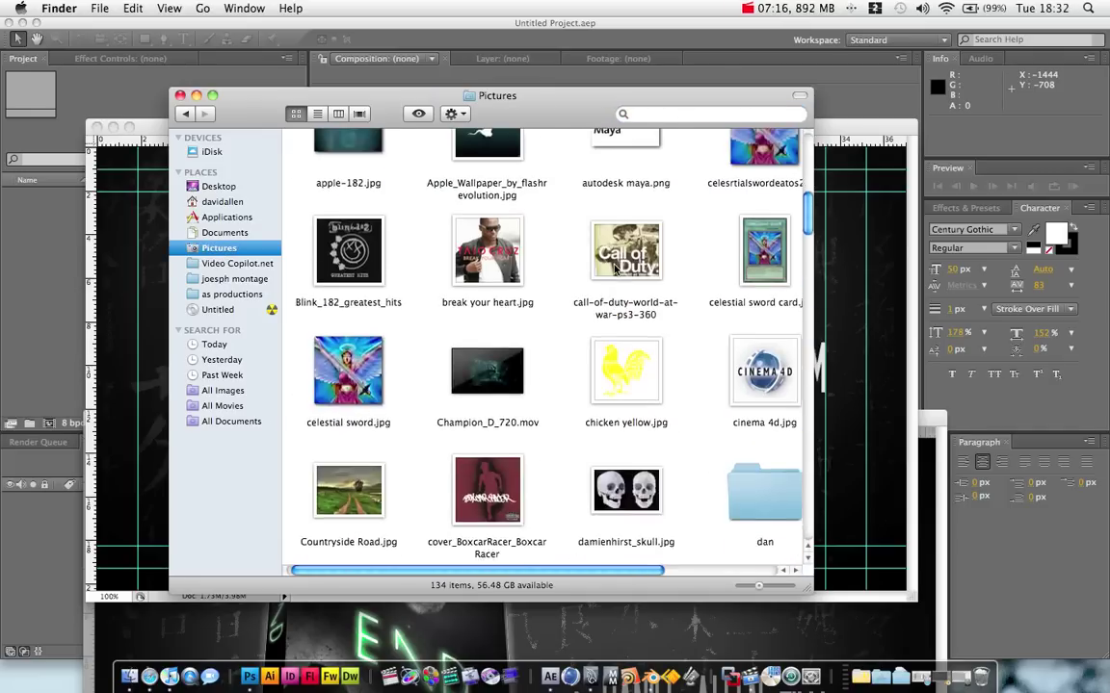
{"action": "scroll", "coordinate": [613, 270], "scroll_direction": "up", "scroll_amount": 4}
{"action": "scroll", "coordinate": [590, 273], "scroll_direction": "down", "scroll_amount": 15}
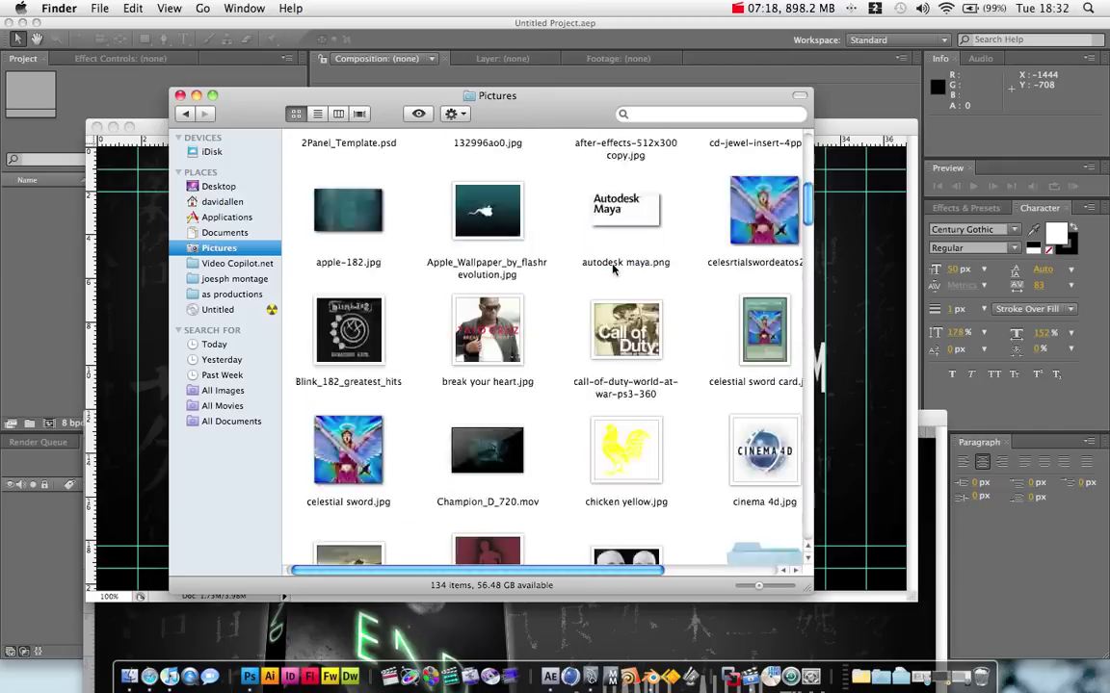
- Search Pictures for 'dvd menu tut.psd', find no match, and bring the Photoshop document forward
{"action": "left_click", "coordinate": [677, 113]}
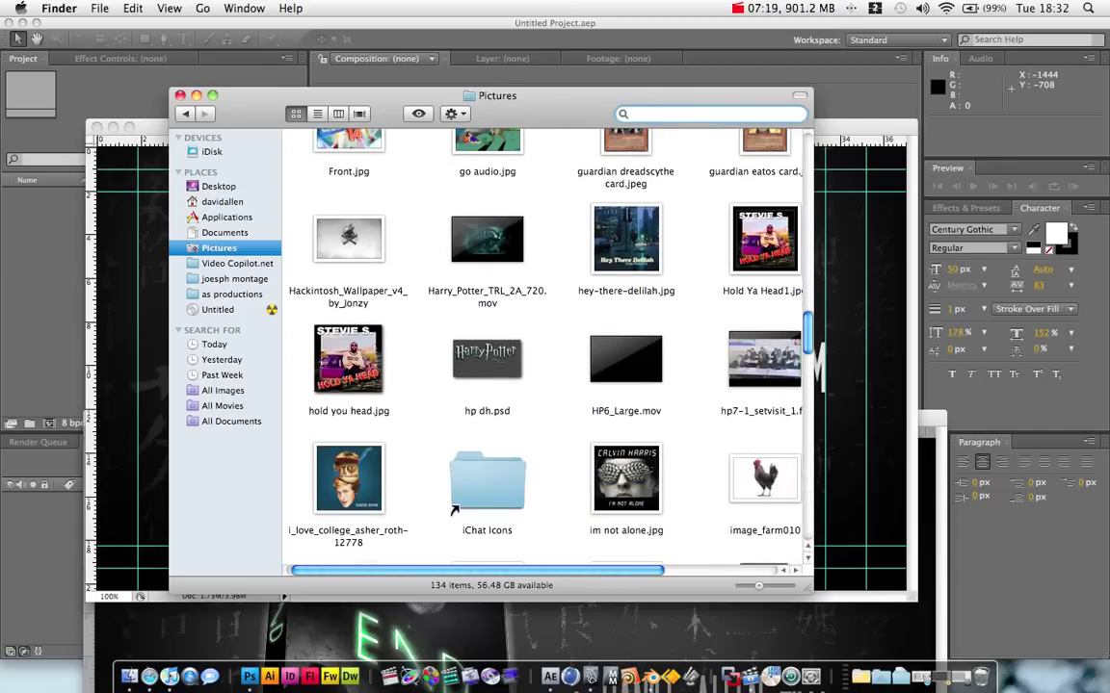
{"action": "type", "text": "dvd menu"}
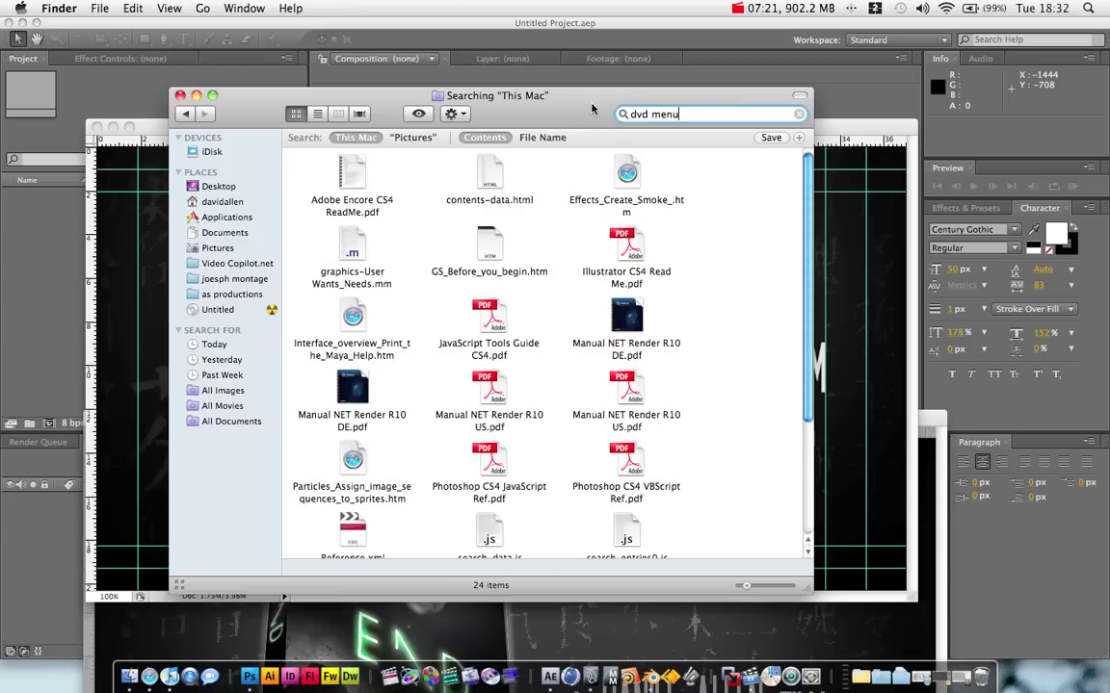
{"action": "left_click_drag", "start_coordinate": [642, 122], "coordinate": [663, 109]}
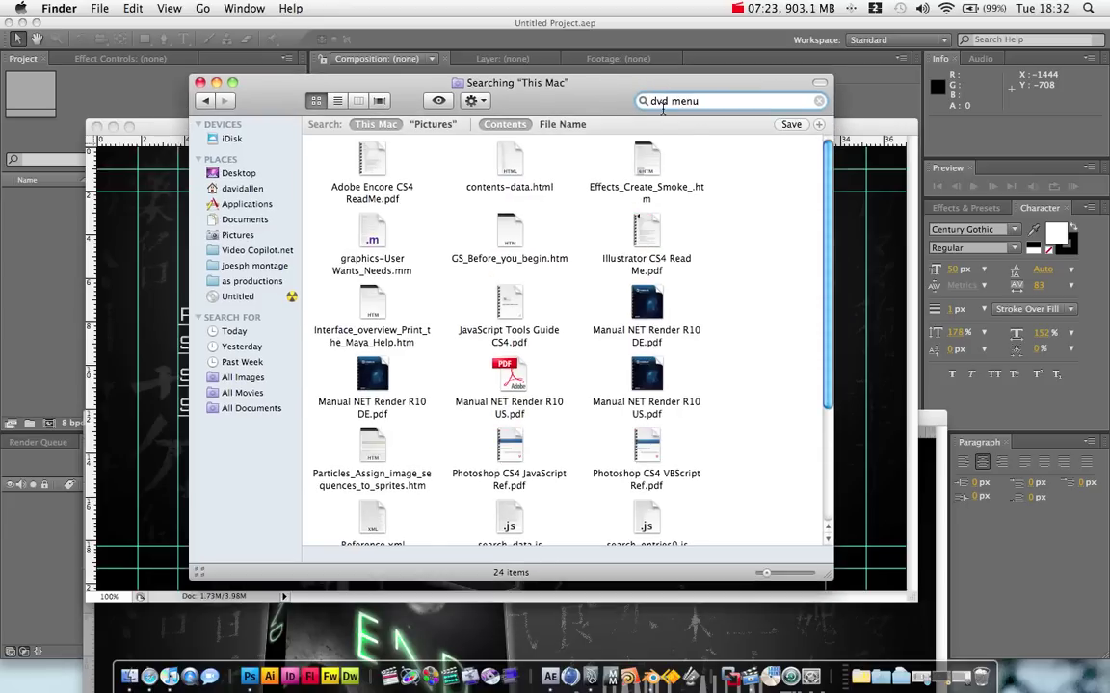
{"action": "type", "text": "enu"}
{"action": "scroll", "coordinate": [619, 180], "scroll_direction": "down", "scroll_amount": 1}
{"action": "type", "text": "tut"}
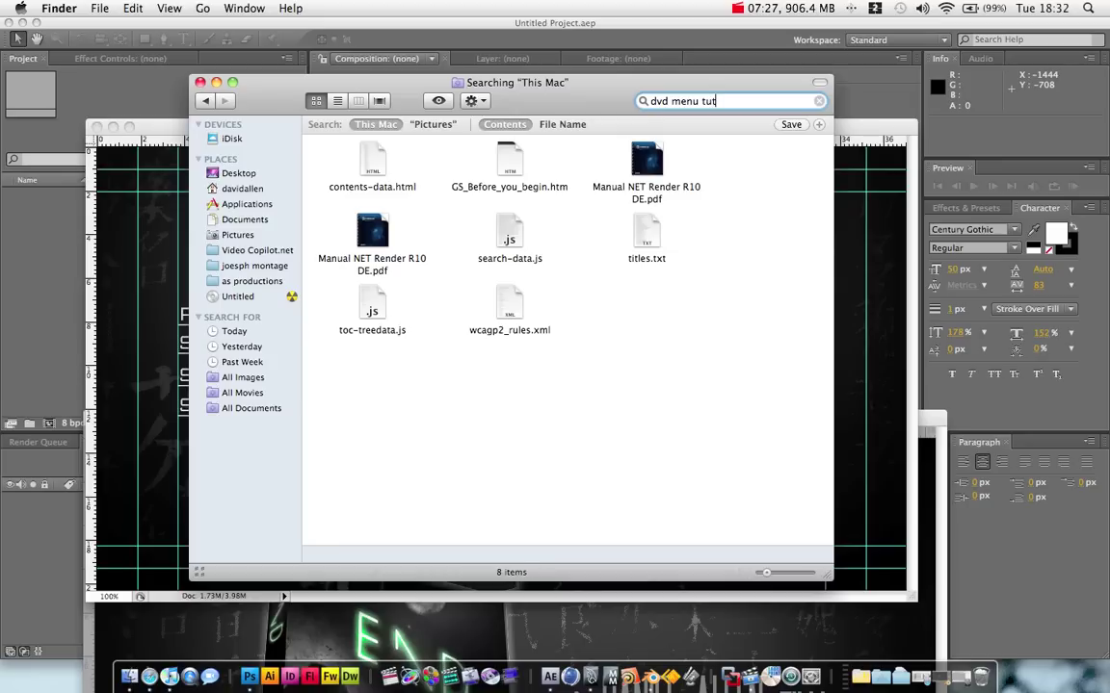
{"action": "type", "text": ".p"}
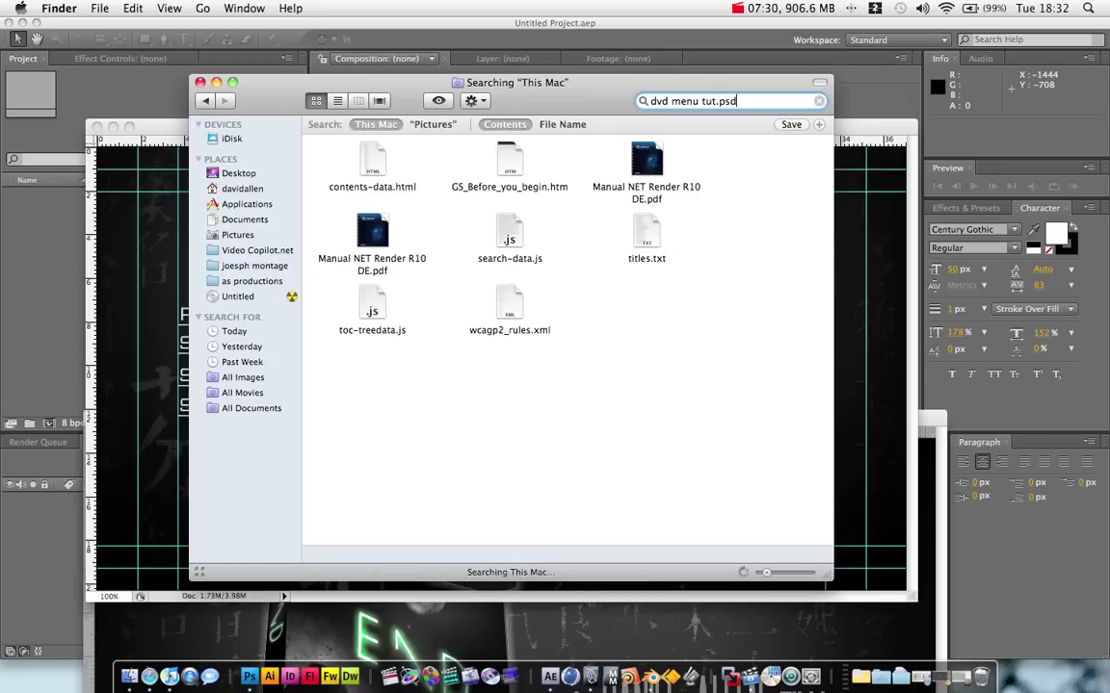
{"action": "type", "text": "sd"}
{"action": "left_click_drag", "start_coordinate": [522, 81], "coordinate": [533, 105]}
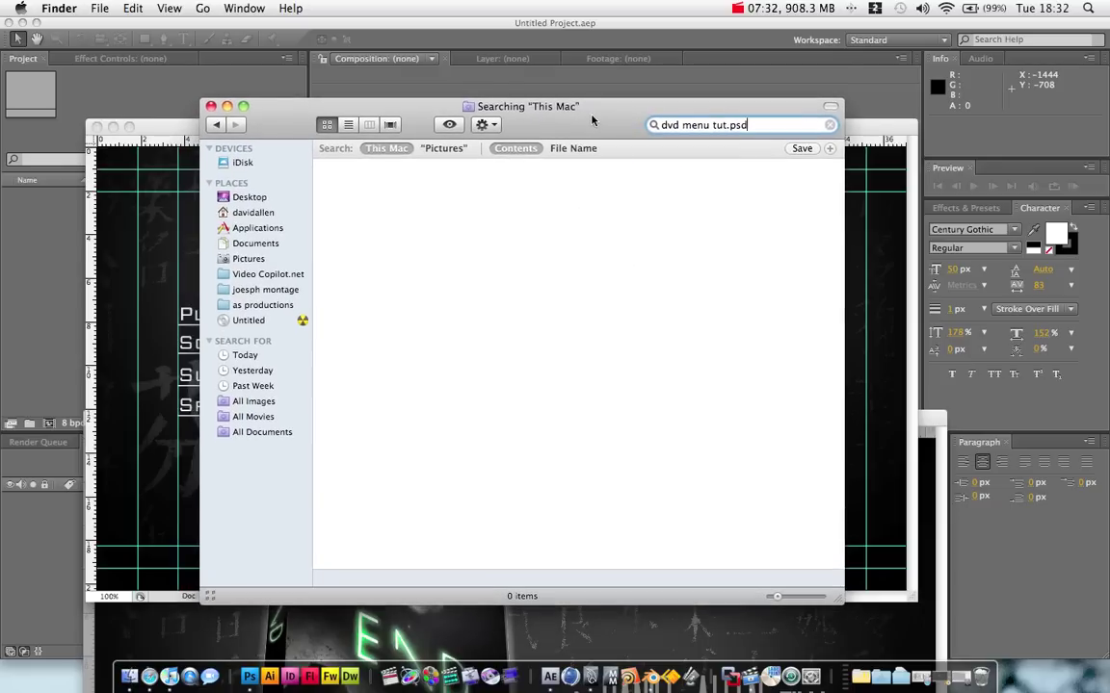
{"action": "left_click", "coordinate": [444, 149]}
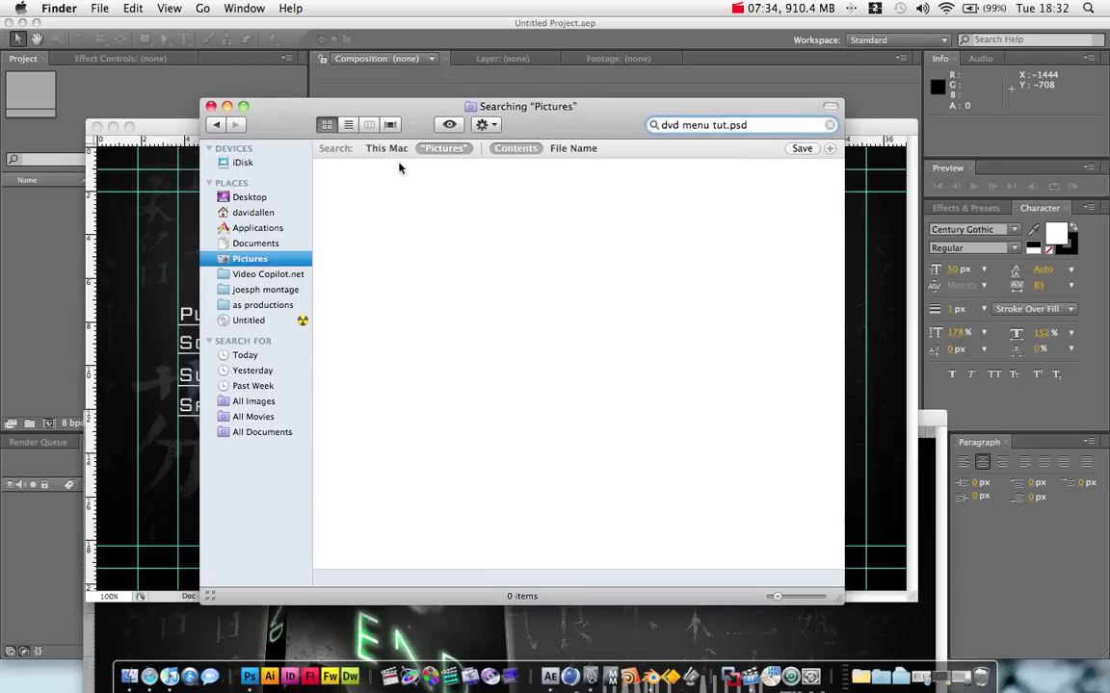
{"action": "left_click_drag", "start_coordinate": [333, 113], "coordinate": [586, 105]}
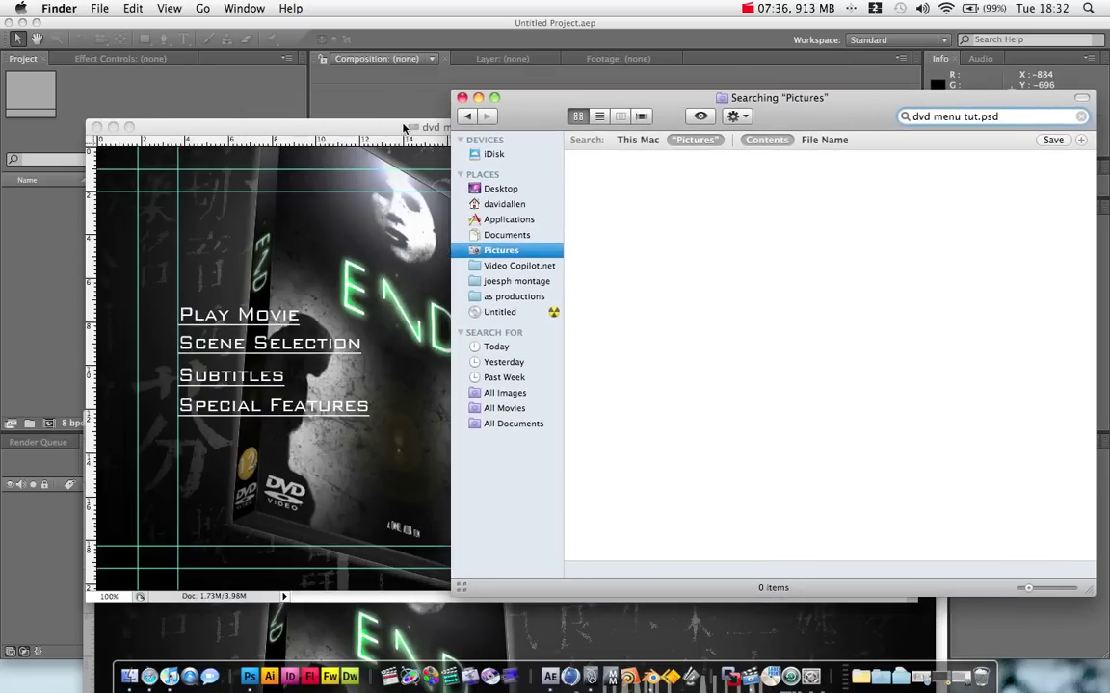
{"action": "left_click", "coordinate": [402, 127]}
- Open Save As in Photoshop and cancel it without saving
{"action": "left_click", "coordinate": [129, 9]}
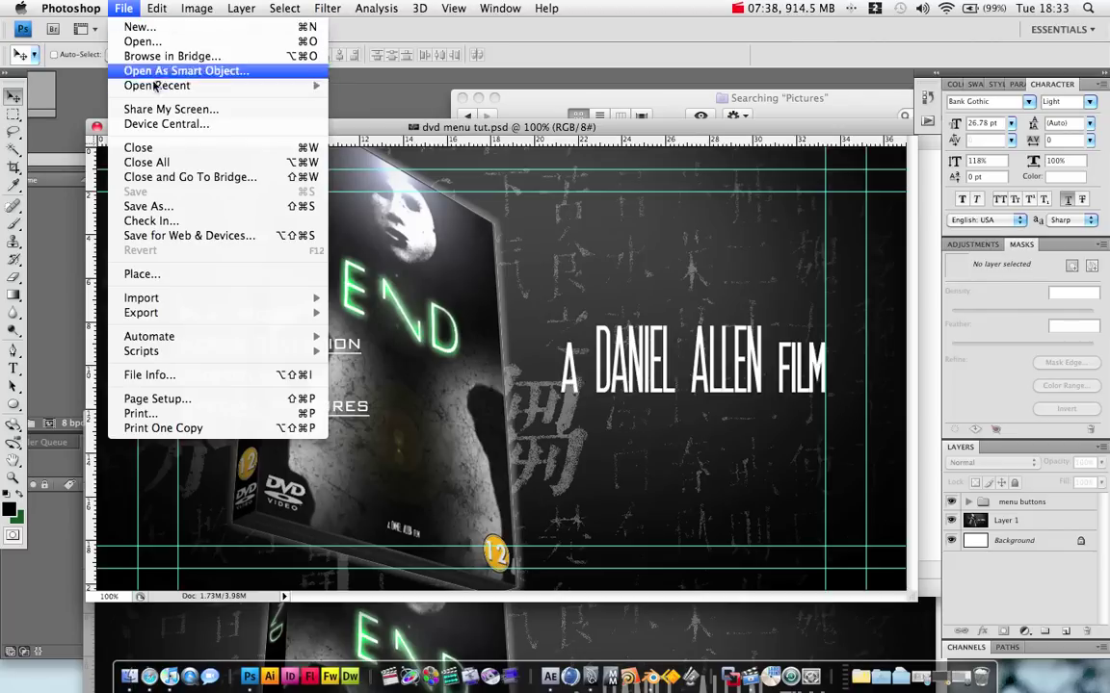
{"action": "left_click", "coordinate": [168, 208]}
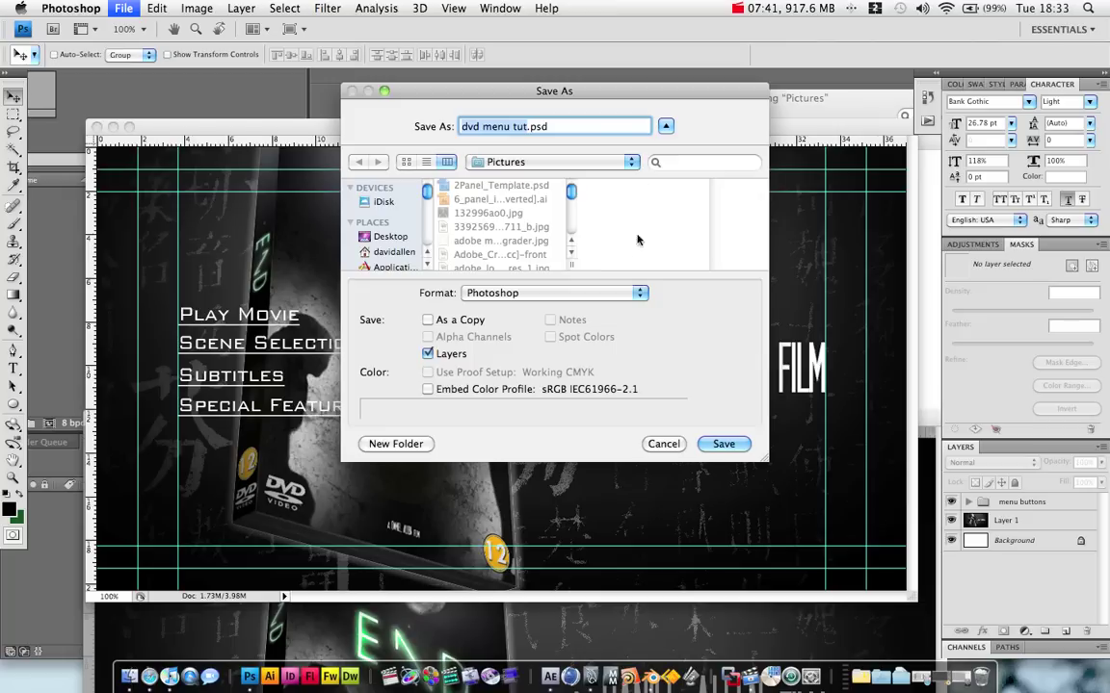
{"action": "left_click", "coordinate": [664, 445]}
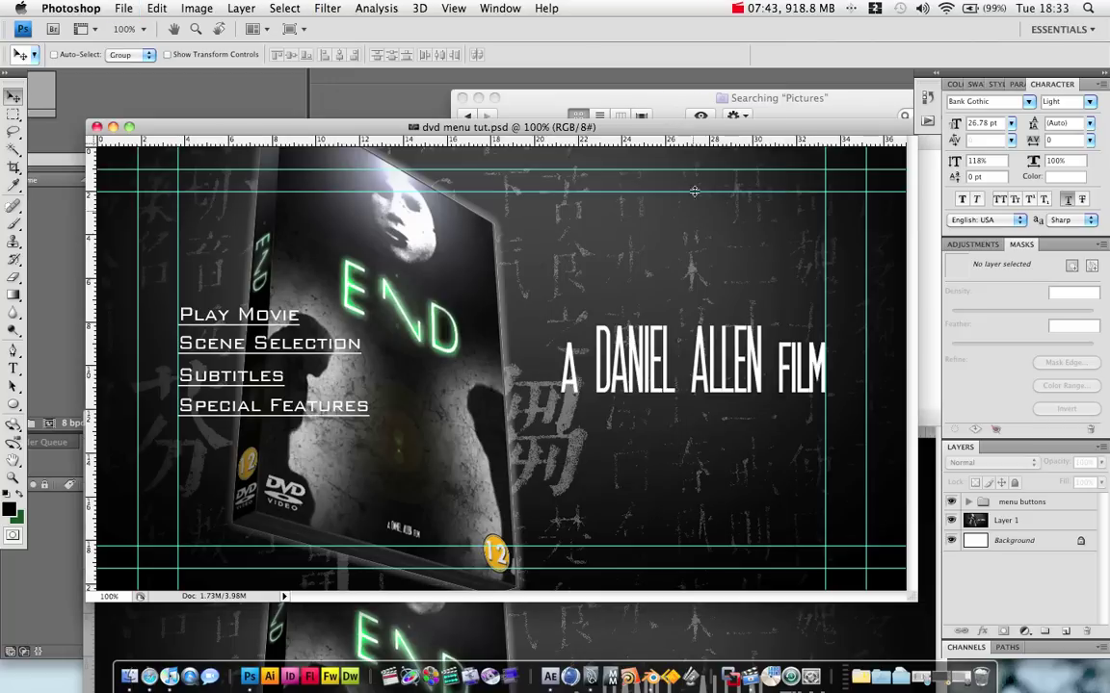
- Clear the Finder search and drag dvd menu tut.psd into the After Effects Project panel
{"action": "left_click_drag", "start_coordinate": [779, 105], "coordinate": [628, 103]}
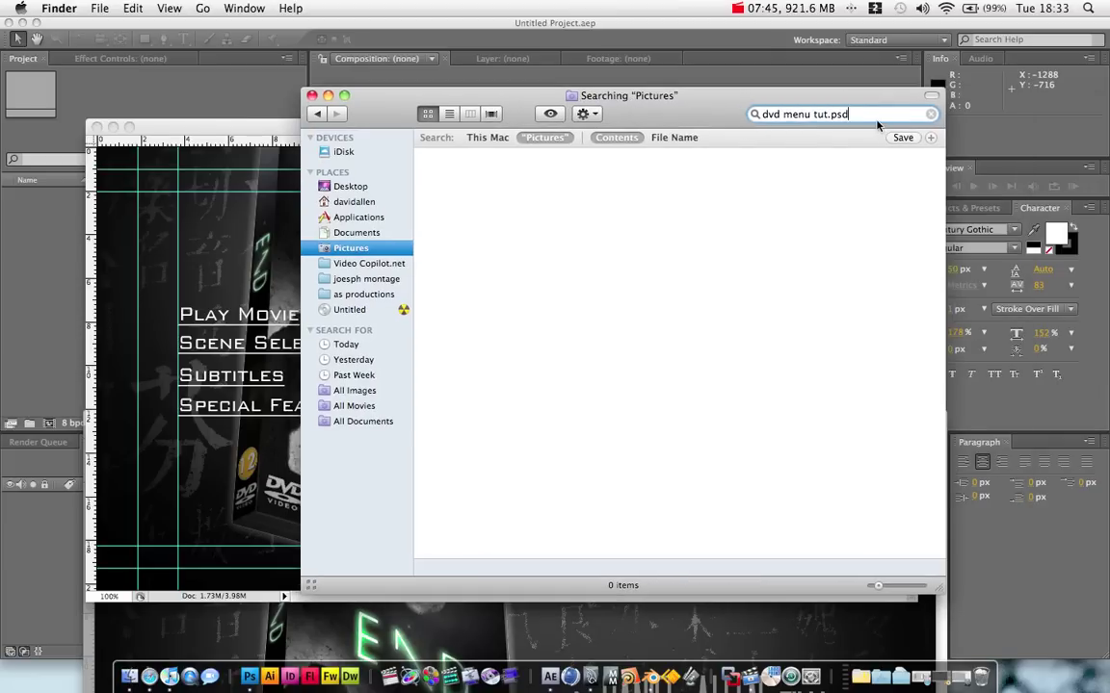
{"action": "left_click", "coordinate": [366, 248]}
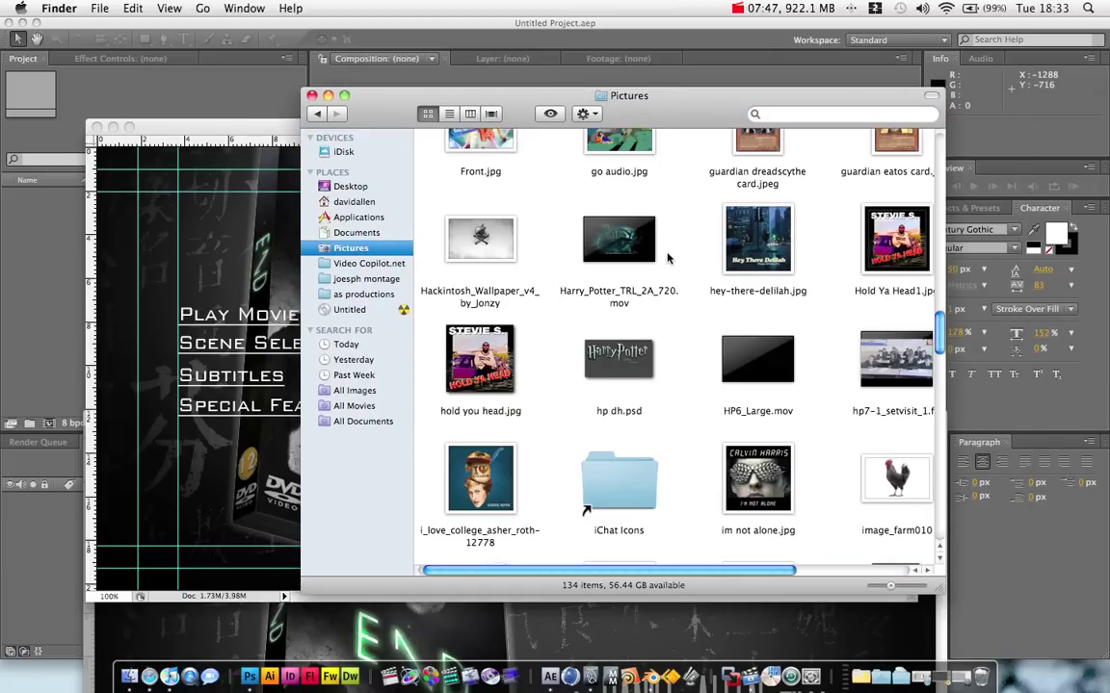
{"action": "scroll", "coordinate": [665, 289], "scroll_direction": "down", "scroll_amount": 15}
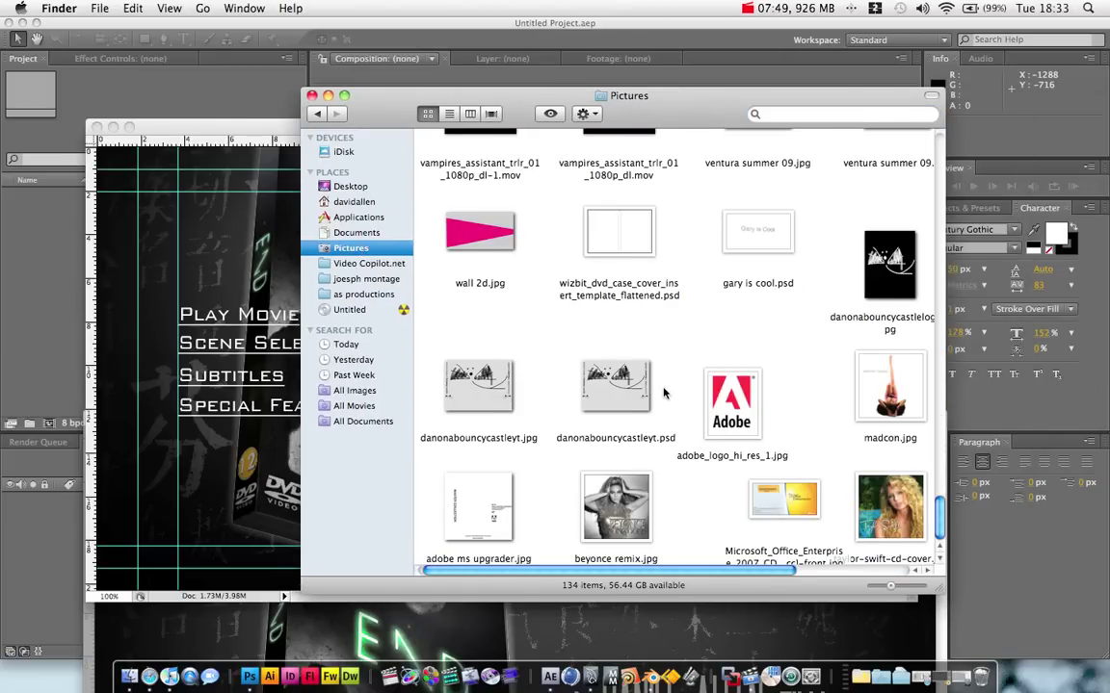
{"action": "scroll", "coordinate": [664, 395], "scroll_direction": "right", "scroll_amount": 5}
{"action": "scroll", "coordinate": [671, 366], "scroll_direction": "up", "scroll_amount": 15}
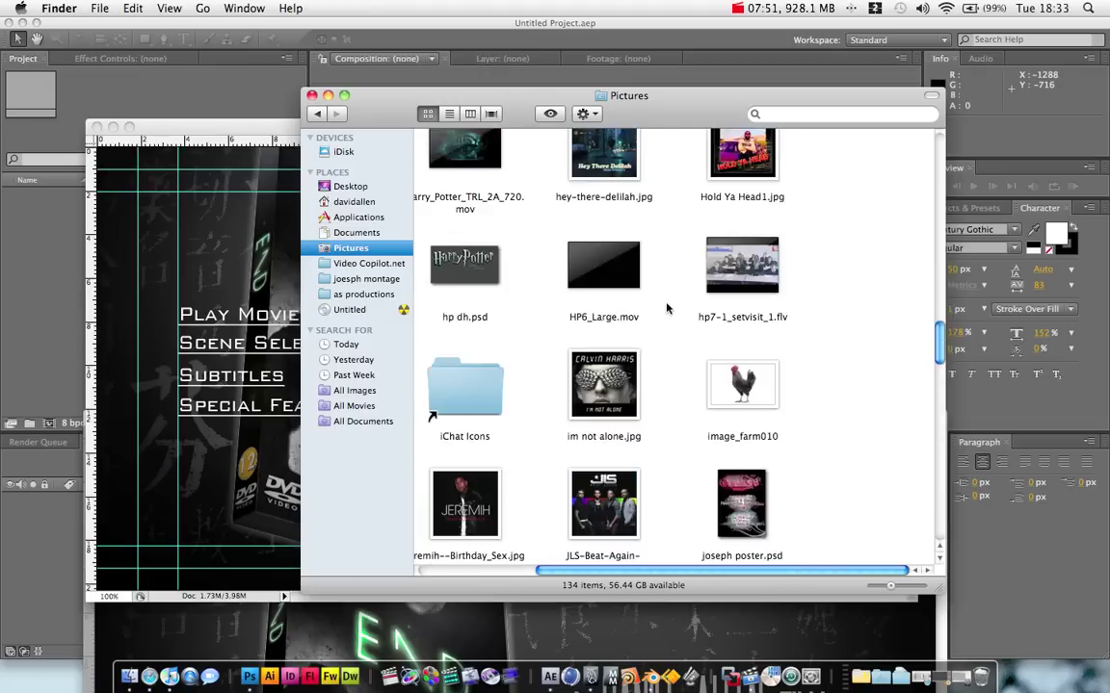
{"action": "scroll", "coordinate": [654, 286], "scroll_direction": "down", "scroll_amount": 3}
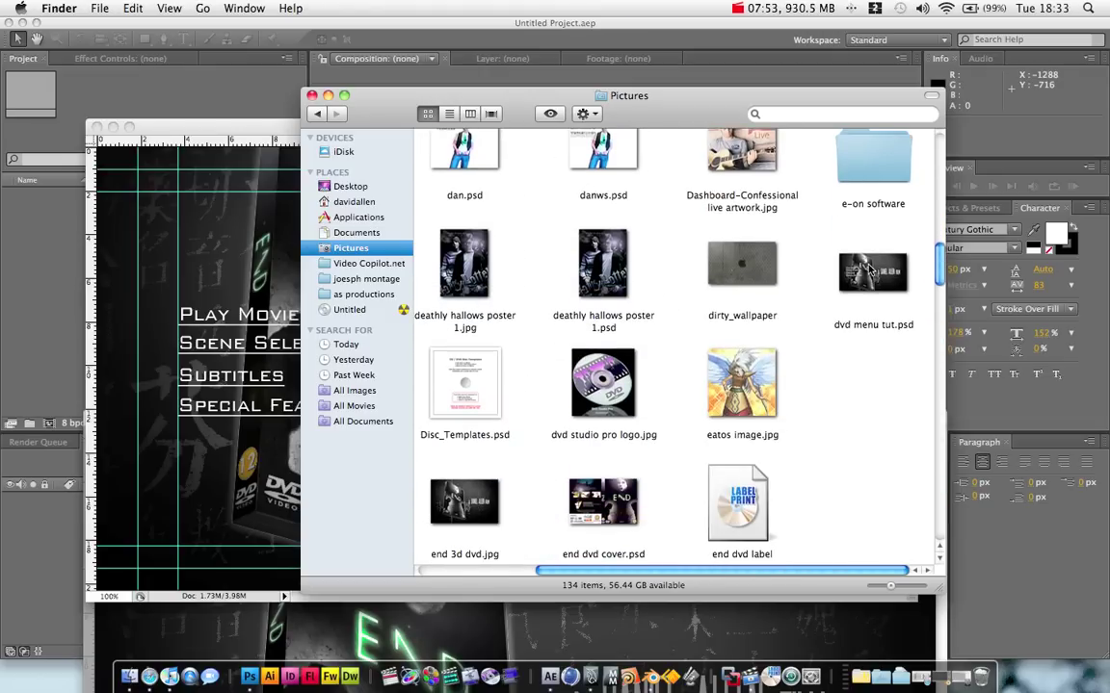
{"action": "left_click_drag", "start_coordinate": [880, 273], "coordinate": [30, 273]}
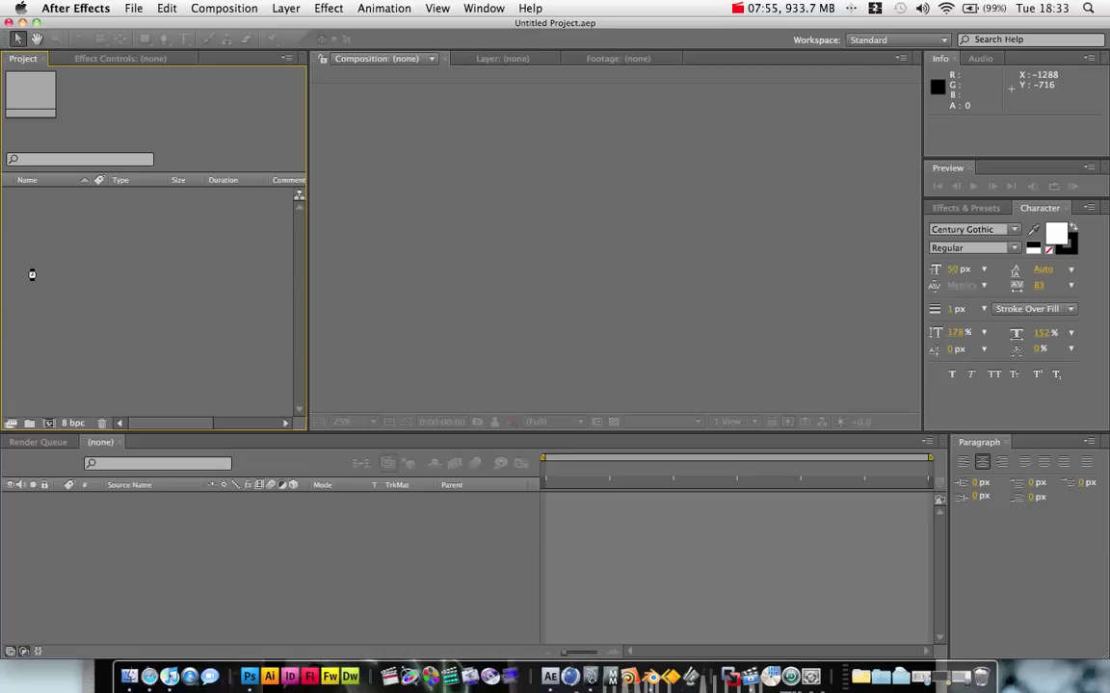
- Open the imported dvd menu tut.psd footage and view it at 100%
{"action": "left_click", "coordinate": [96, 214]}
{"action": "left_click", "coordinate": [59, 195]}
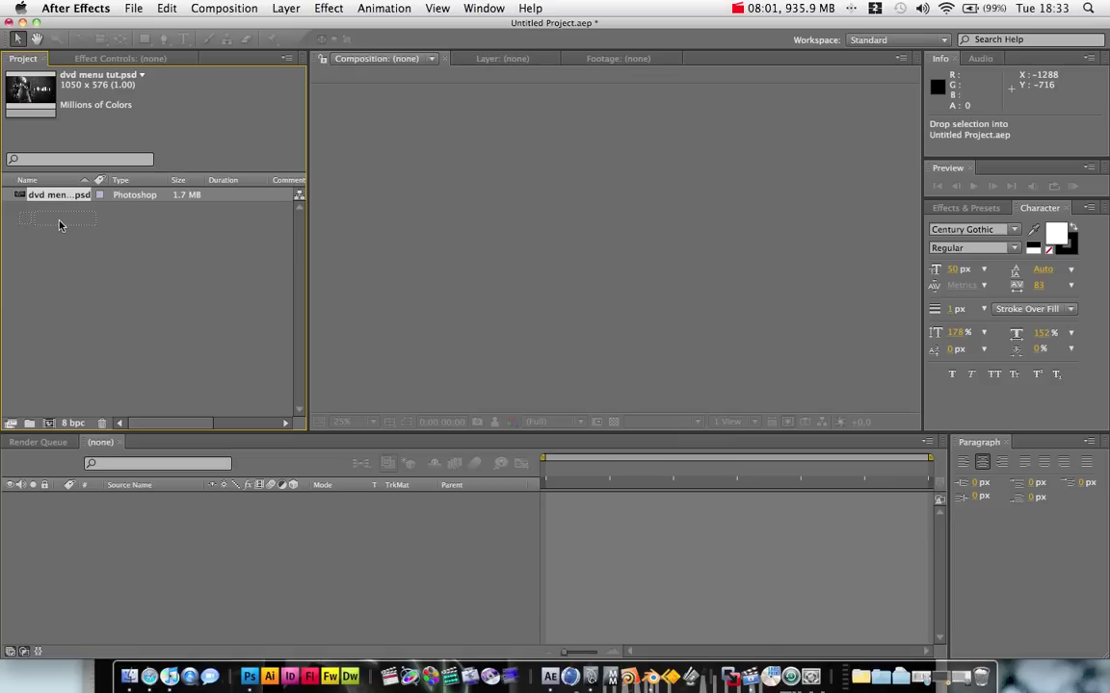
{"action": "right_click", "coordinate": [65, 229]}
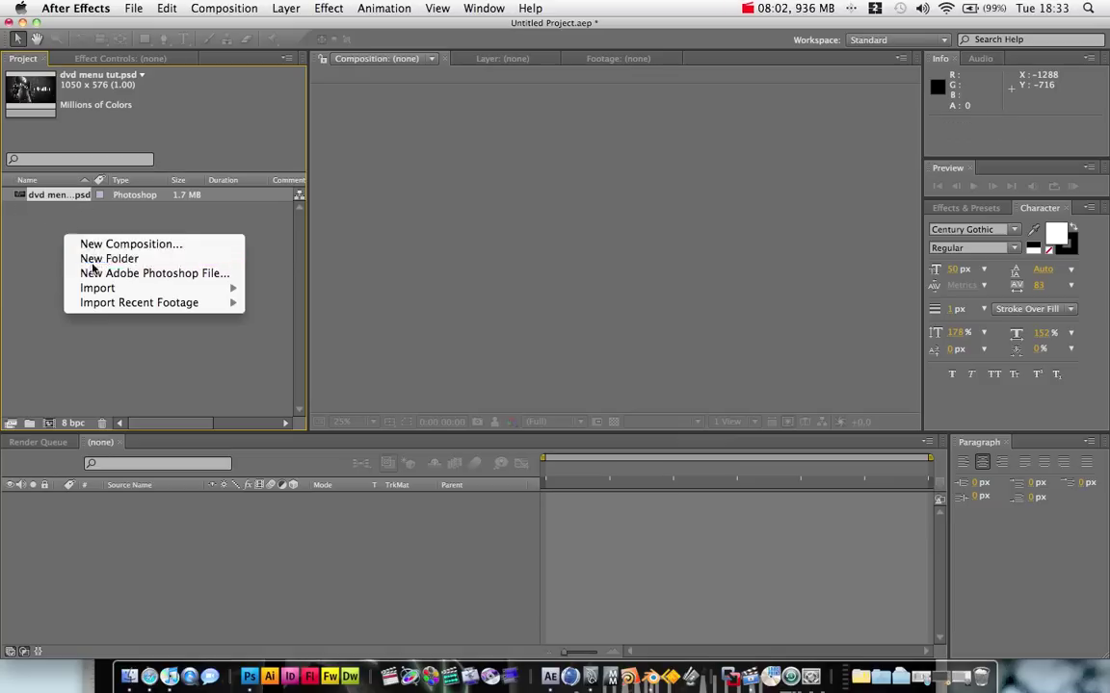
{"action": "left_click", "coordinate": [42, 195]}
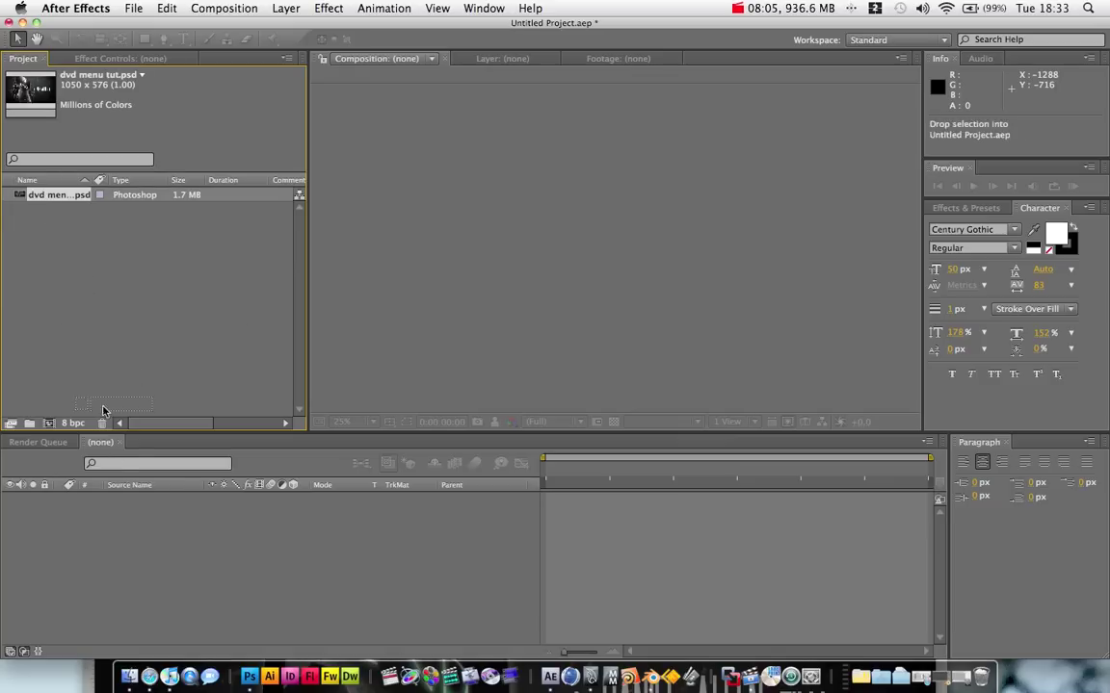
{"action": "double_click", "coordinate": [46, 196]}
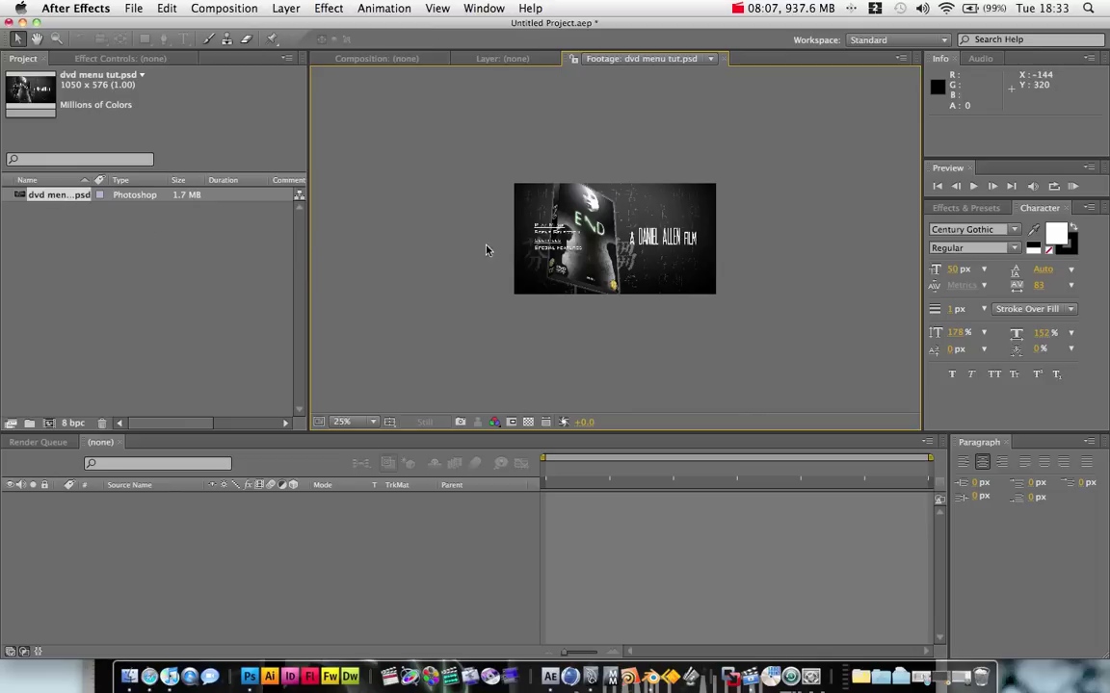
{"action": "key", "text": "period"}
{"action": "key", "text": "period"}
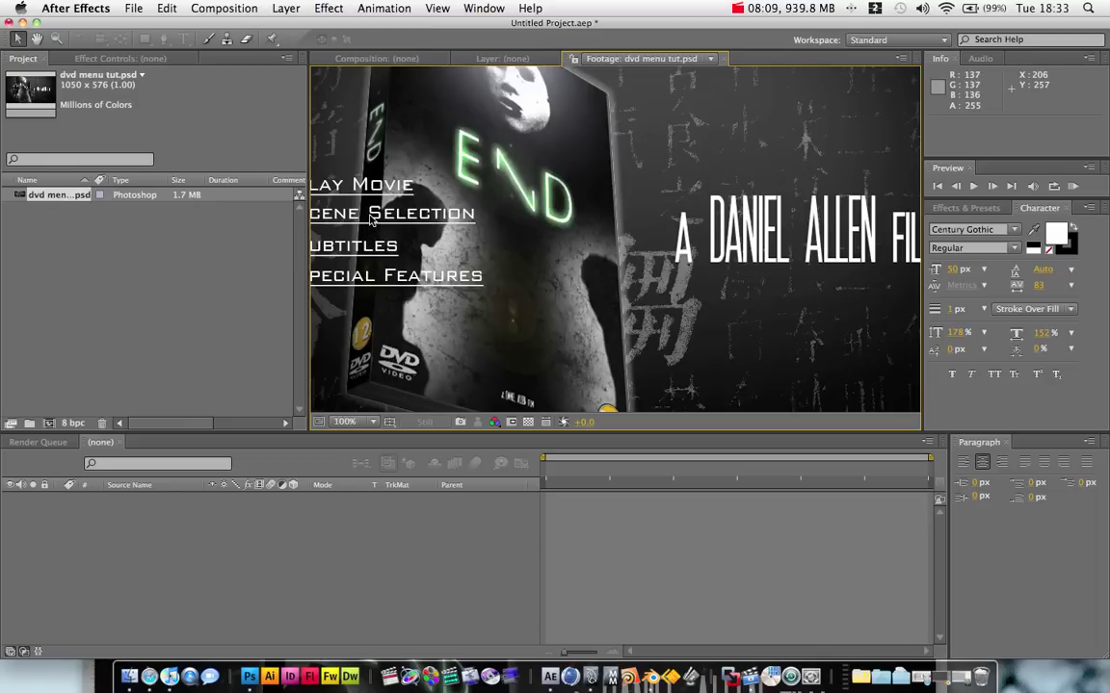
{"action": "left_click", "coordinate": [85, 225]}
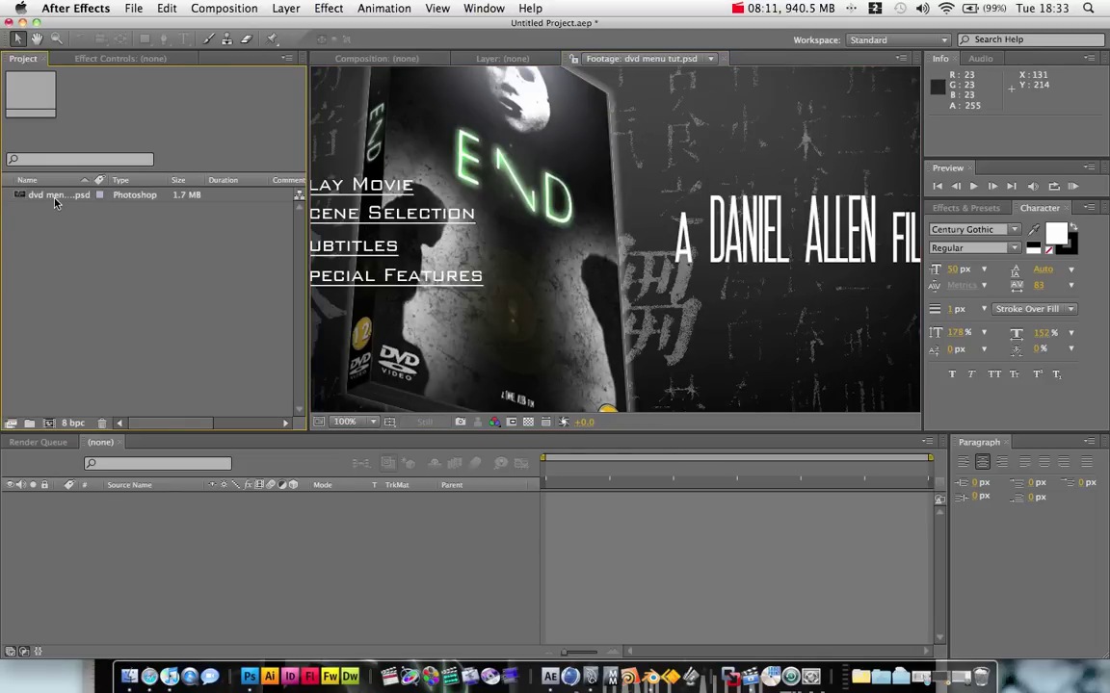
{"action": "left_click", "coordinate": [55, 199]}
- Start importing a single file and show the Pictures folder
{"action": "left_click", "coordinate": [131, 9]}
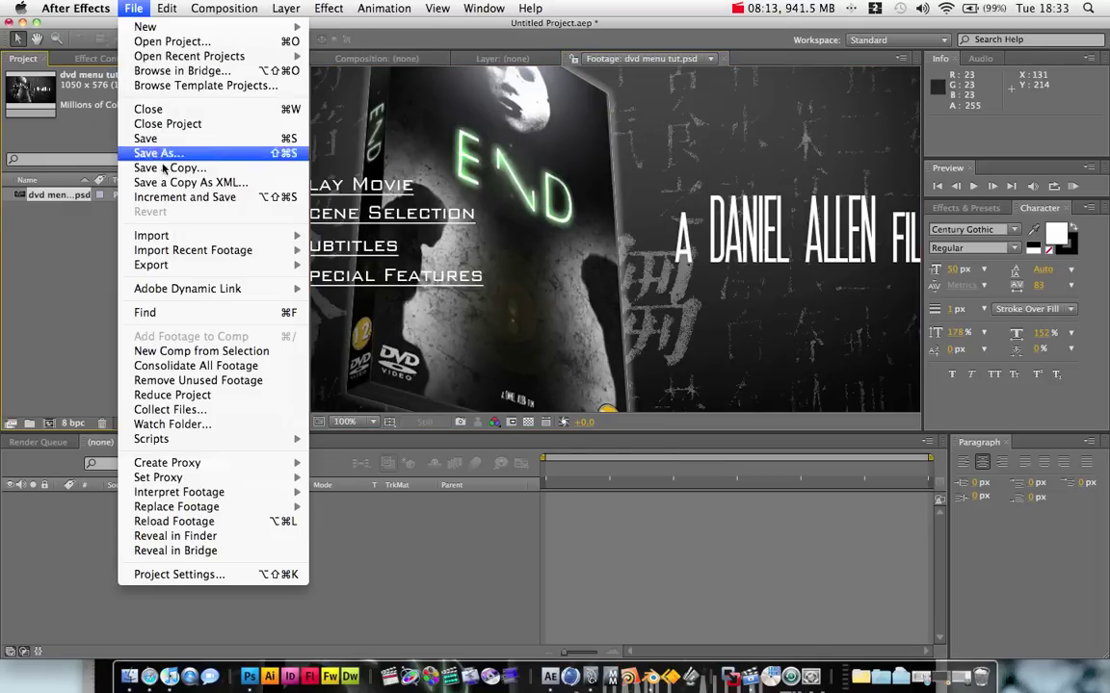
{"action": "mouse_move", "coordinate": [144, 235]}
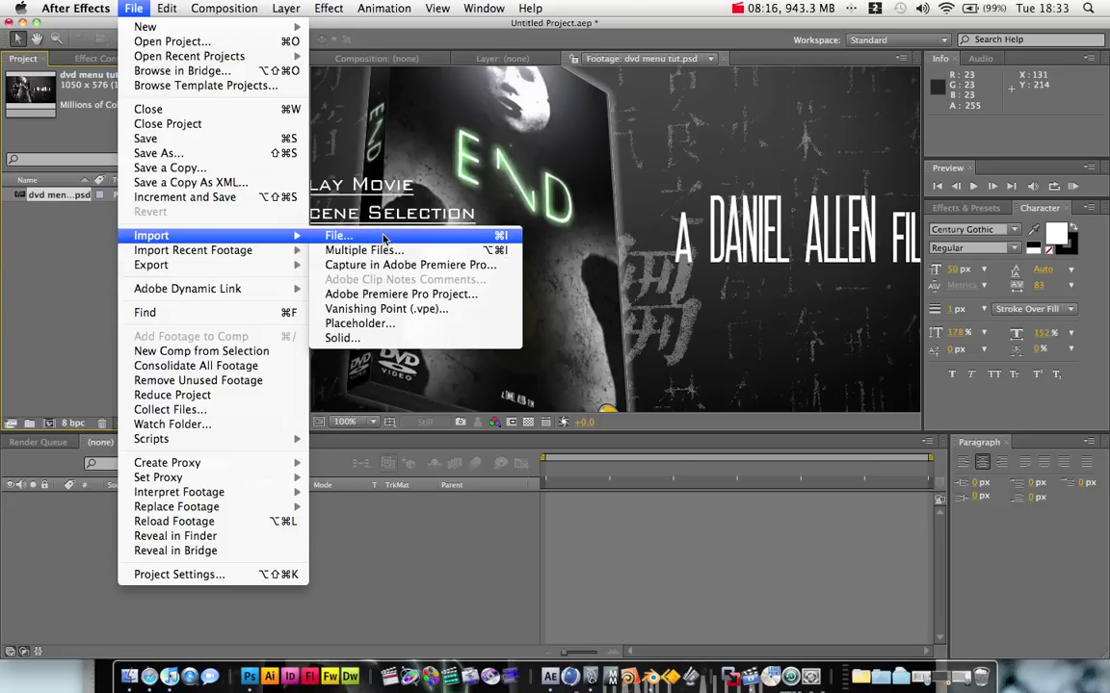
{"action": "left_click", "coordinate": [359, 236]}
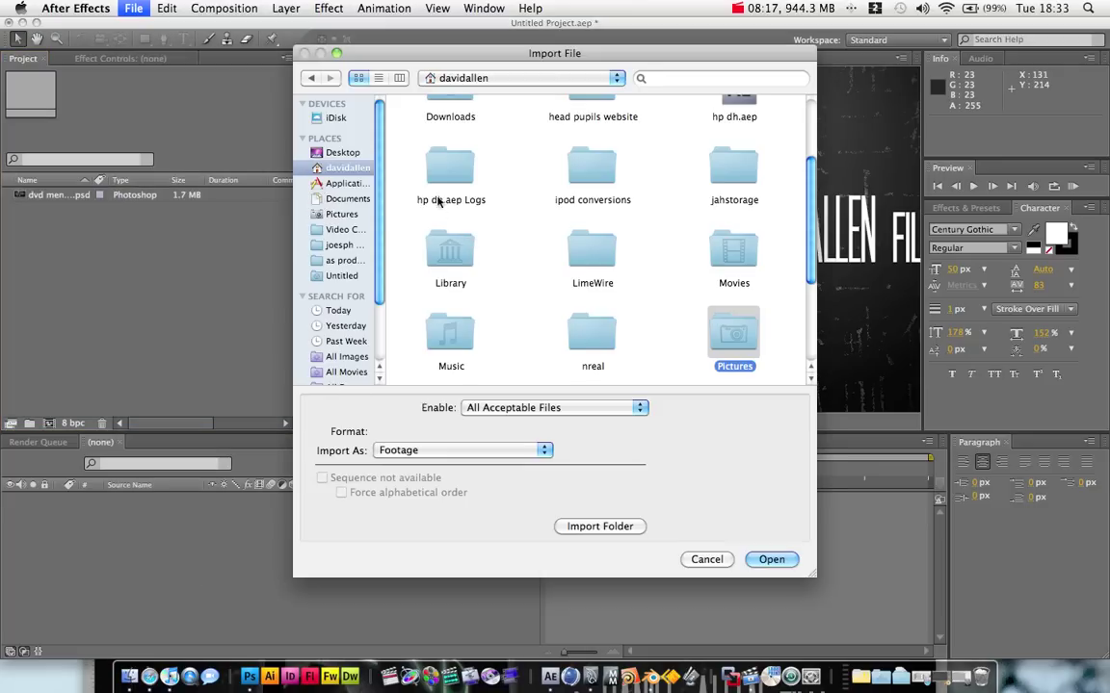
{"action": "left_click", "coordinate": [342, 213]}
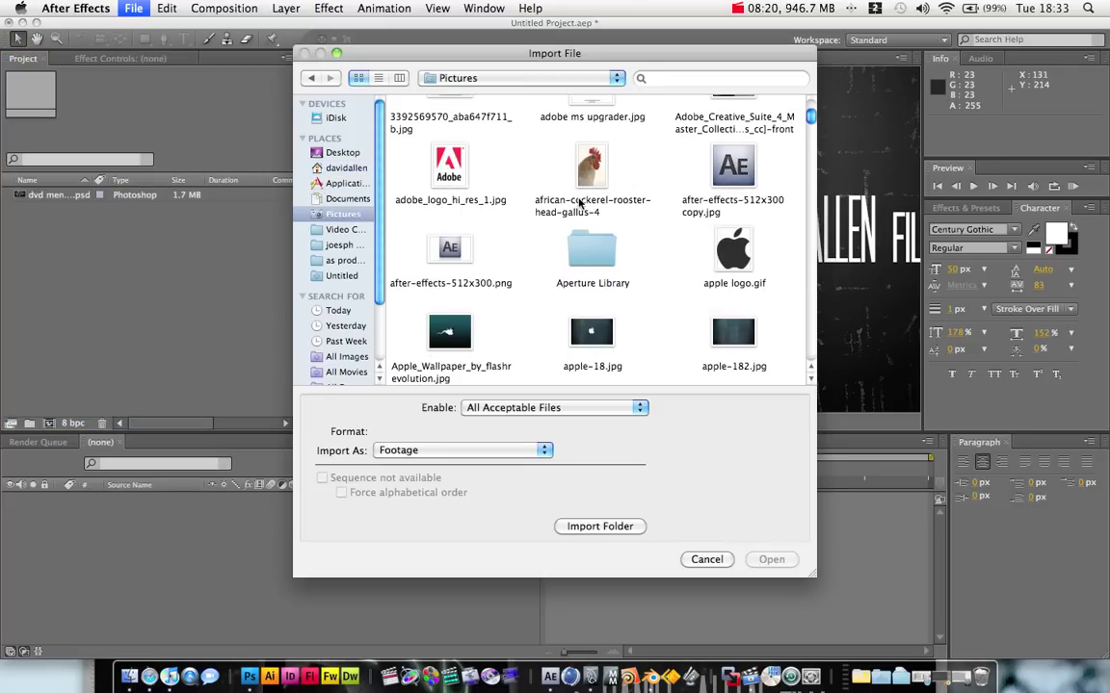
- Import dvd menu tut.psd from Pictures as a Composition and open the new composition
{"action": "scroll", "coordinate": [580, 202], "scroll_direction": "down", "scroll_amount": 5}
{"action": "left_click", "coordinate": [581, 202]}
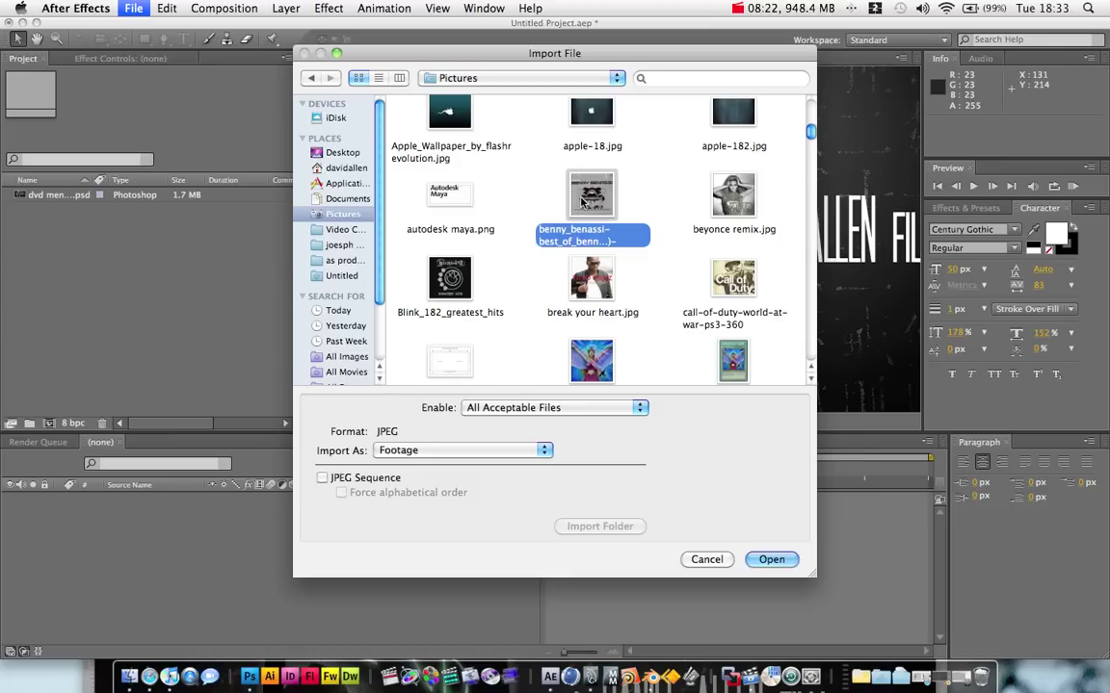
{"action": "key", "text": "d"}
{"action": "scroll", "coordinate": [581, 241], "scroll_direction": "down", "scroll_amount": 3}
{"action": "scroll", "coordinate": [582, 275], "scroll_direction": "down", "scroll_amount": 8}
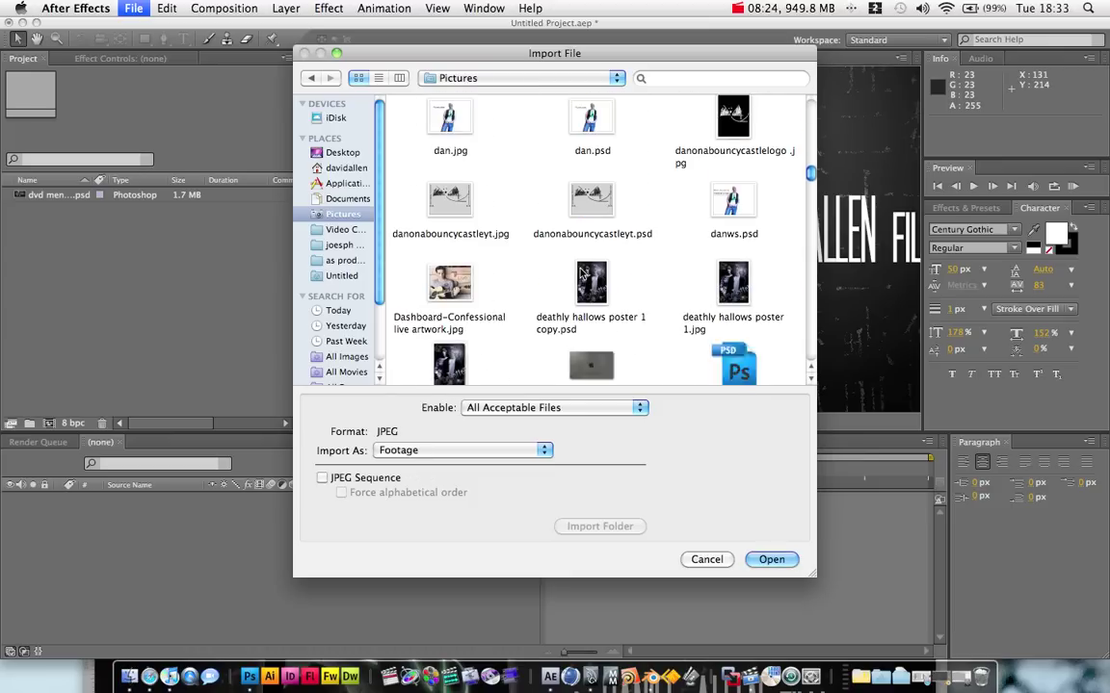
{"action": "scroll", "coordinate": [580, 273], "scroll_direction": "up", "scroll_amount": 4}
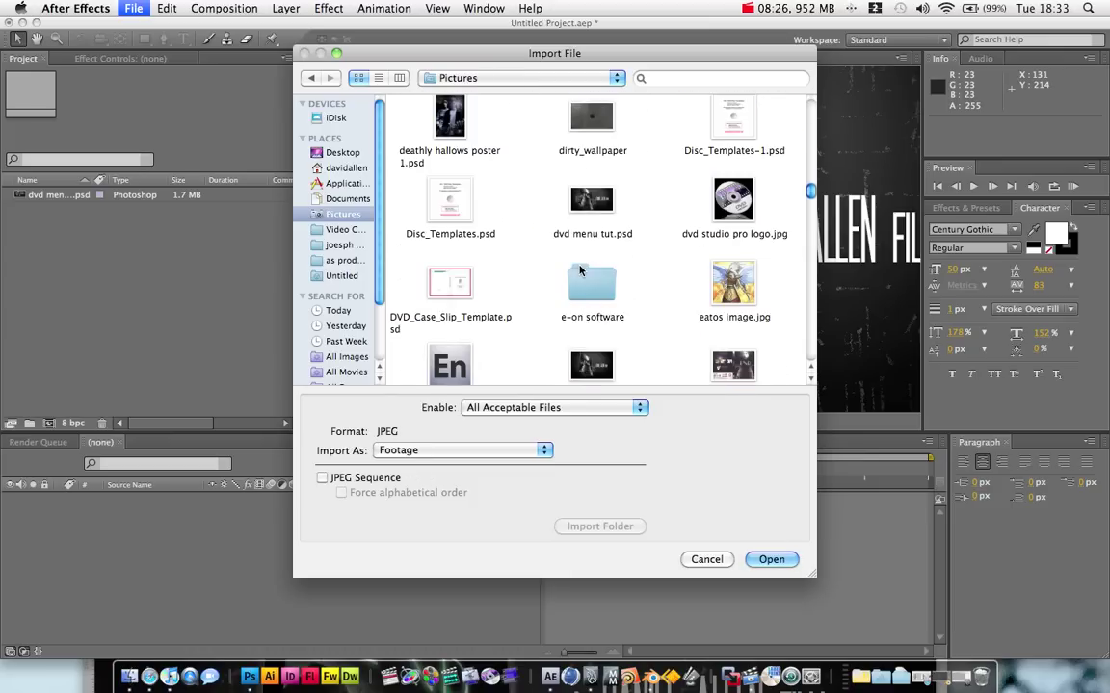
{"action": "scroll", "coordinate": [580, 273], "scroll_direction": "down", "scroll_amount": 1}
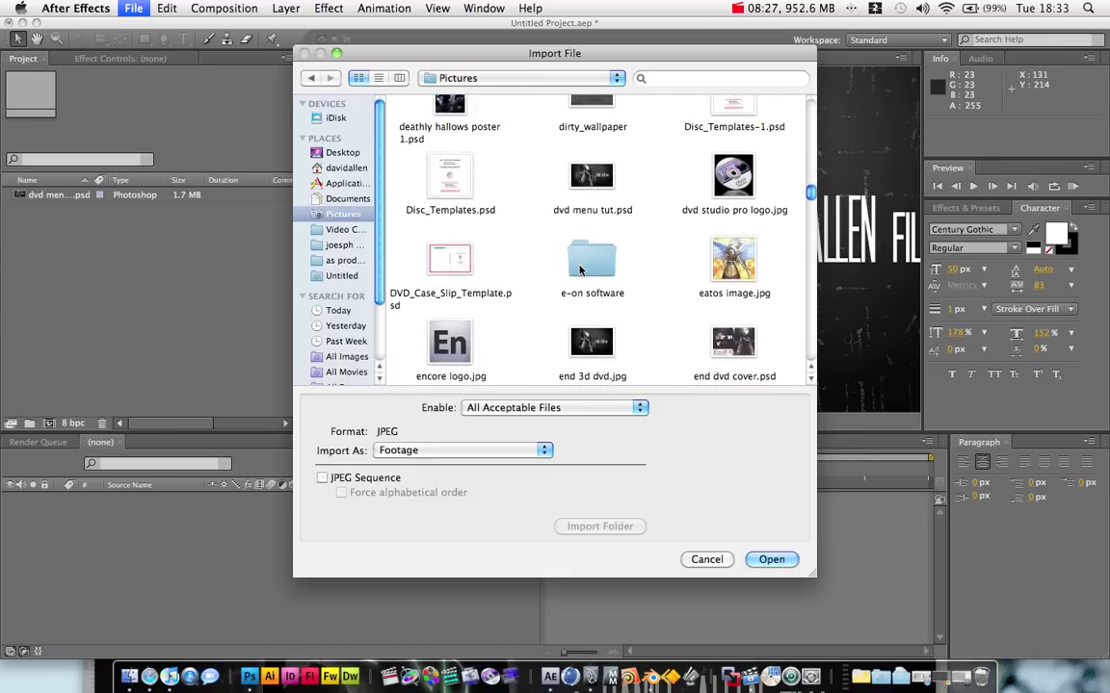
{"action": "left_click", "coordinate": [592, 179]}
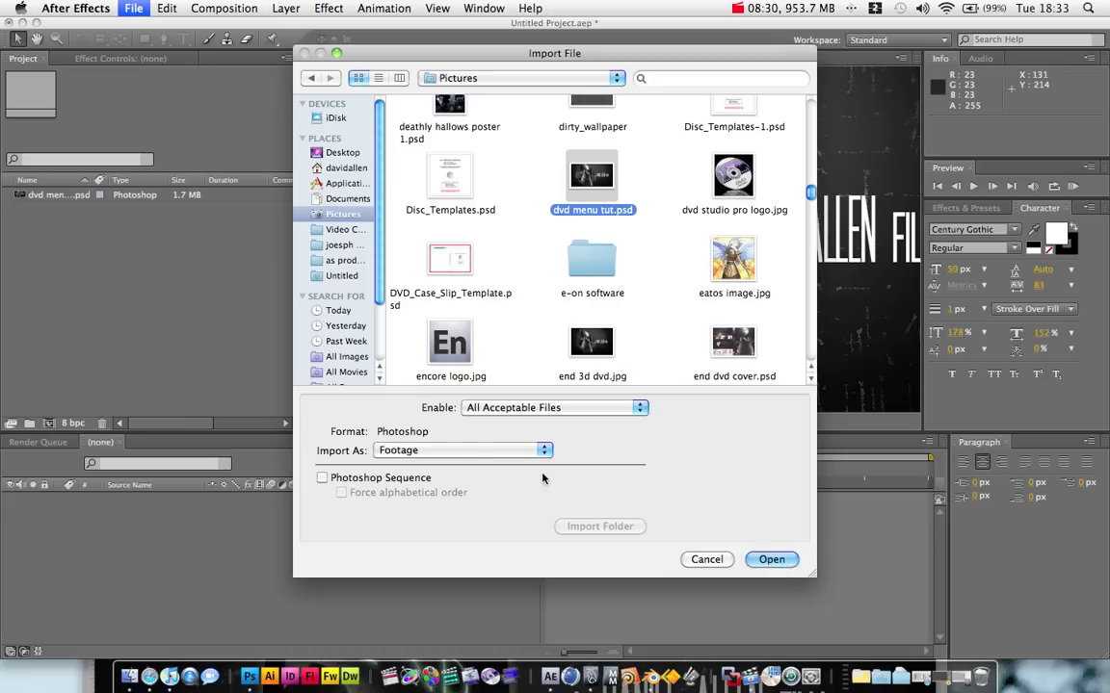
{"action": "left_click", "coordinate": [409, 451]}
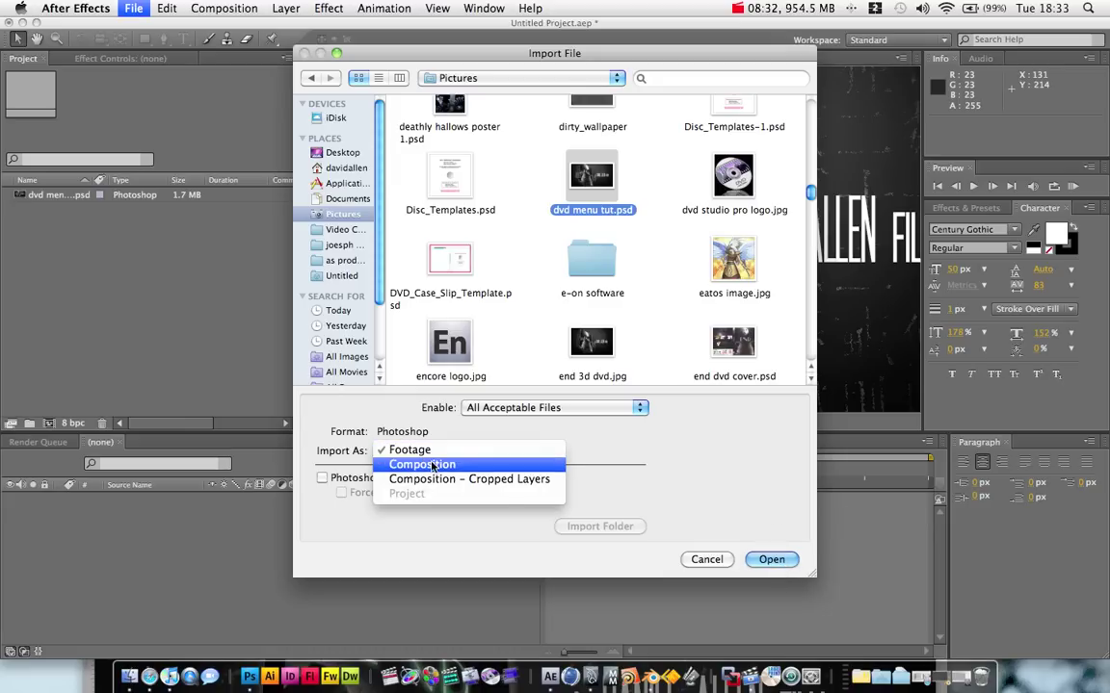
{"action": "left_click", "coordinate": [422, 465]}
{"action": "left_click", "coordinate": [768, 559]}
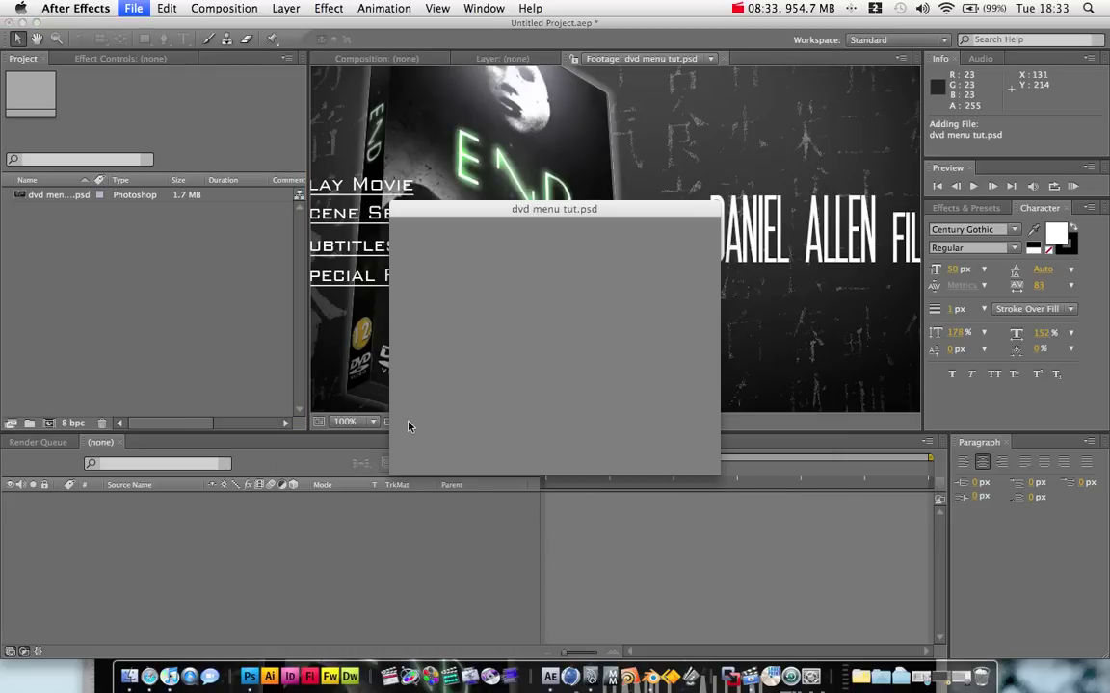
{"action": "left_click", "coordinate": [665, 458]}
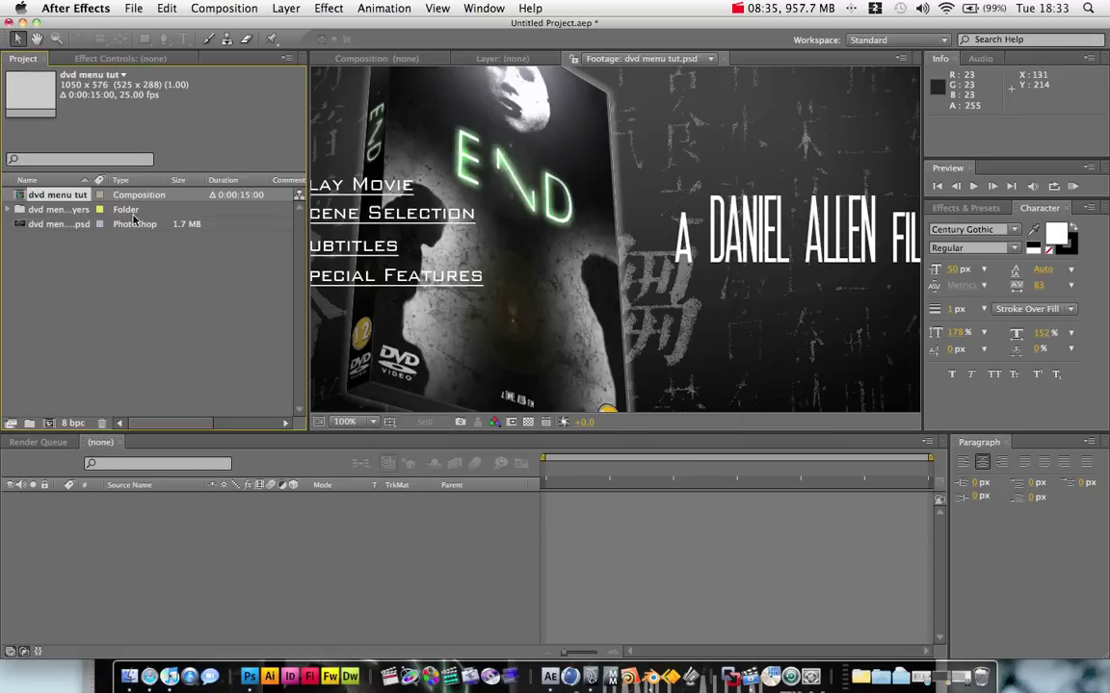
{"action": "double_click", "coordinate": [24, 196]}
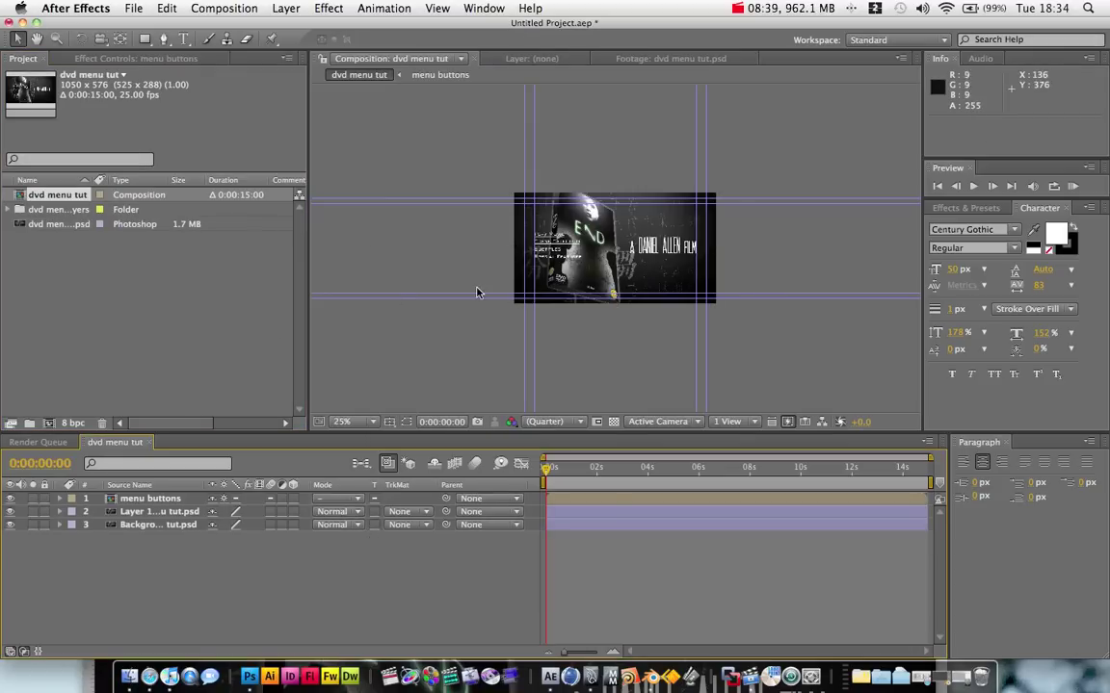
- In the menu buttons precomp, set Position keyframes on all four text layers near 2 seconds
{"action": "double_click", "coordinate": [132, 500]}
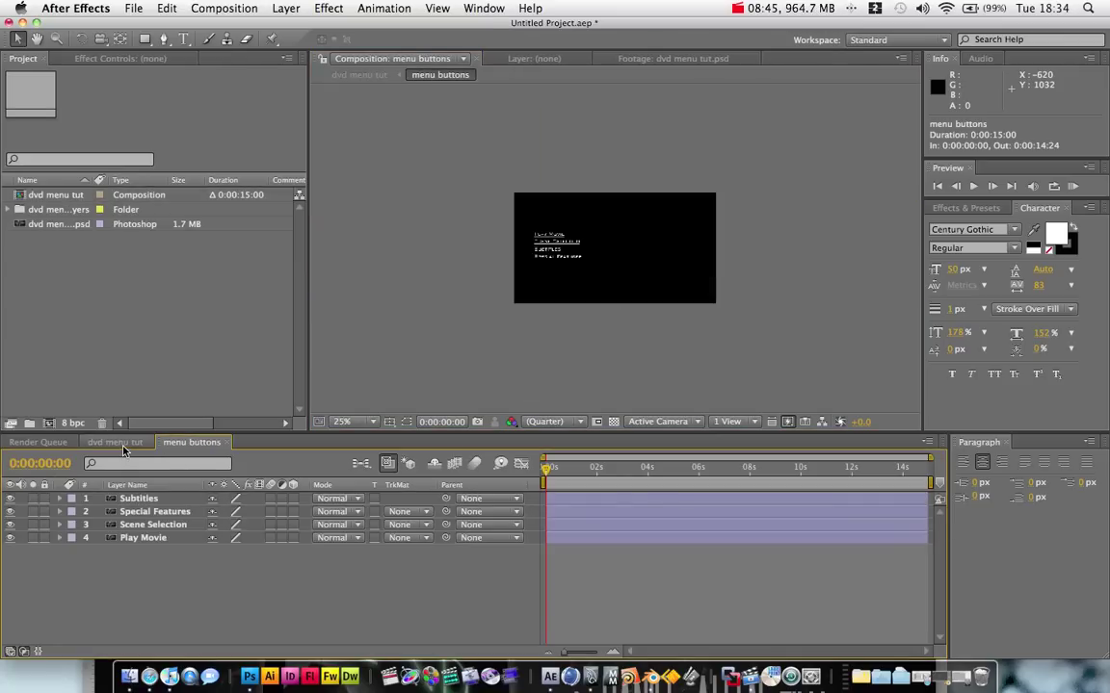
{"action": "left_click", "coordinate": [135, 499]}
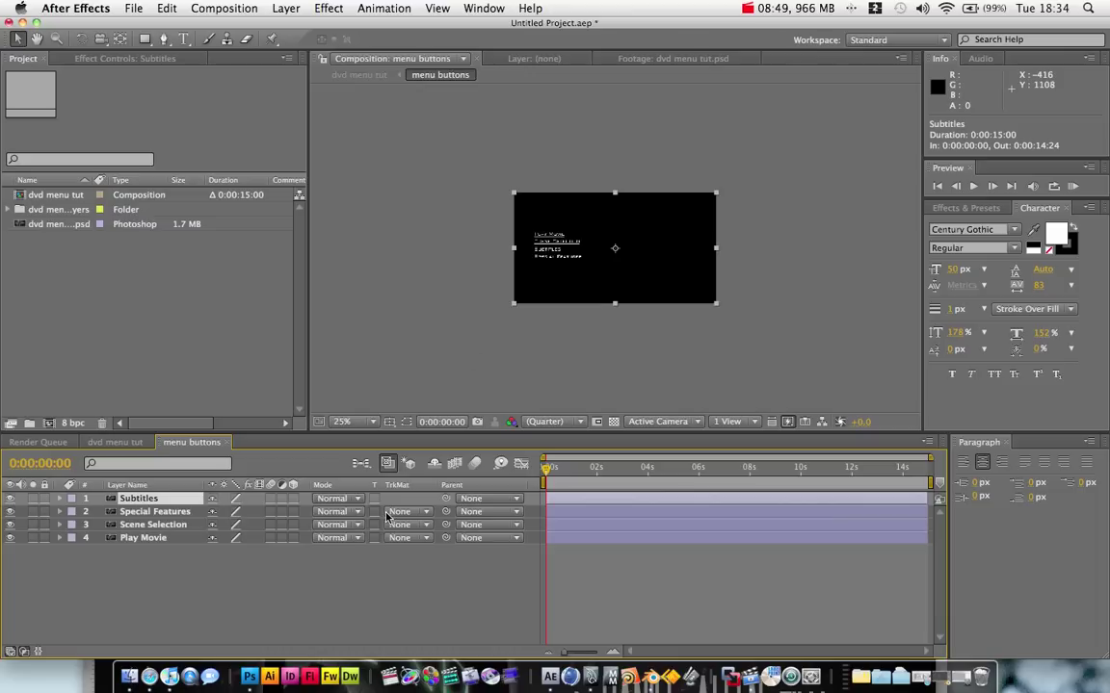
{"action": "left_click", "coordinate": [145, 539], "text": "shift"}
{"action": "key", "text": "p"}
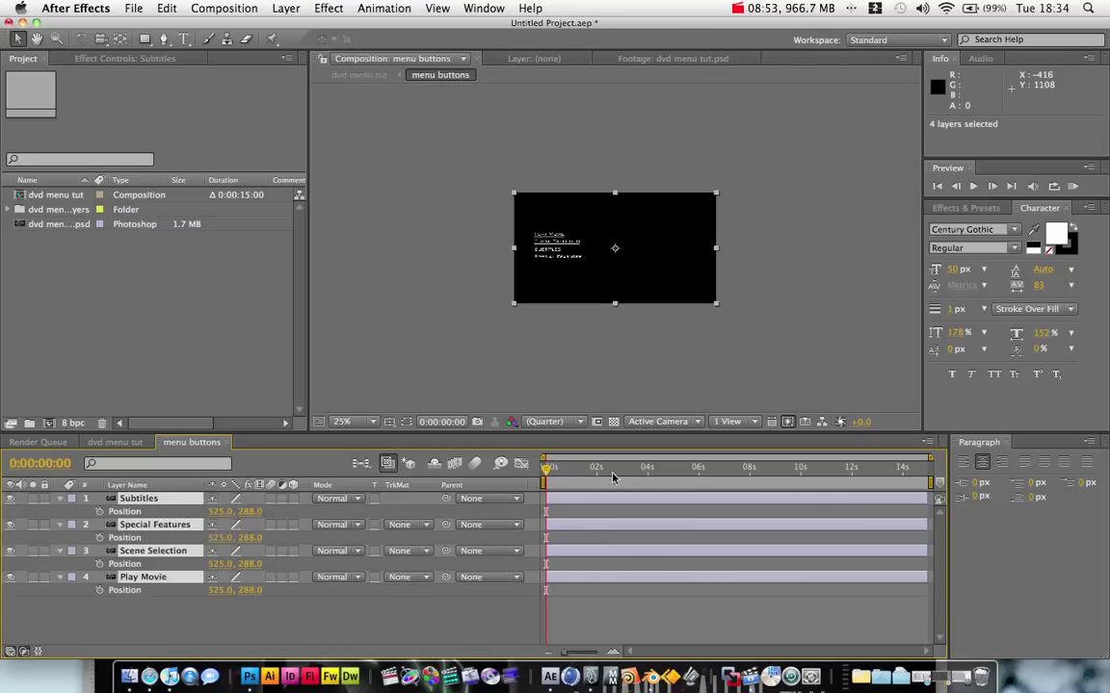
{"action": "mouse_move", "coordinate": [612, 470]}
{"action": "left_mouse_down"}
{"action": "mouse_move", "coordinate": [632, 470]}
{"action": "mouse_move", "coordinate": [598, 469]}
{"action": "mouse_move", "coordinate": [621, 468]}
{"action": "left_mouse_up"}
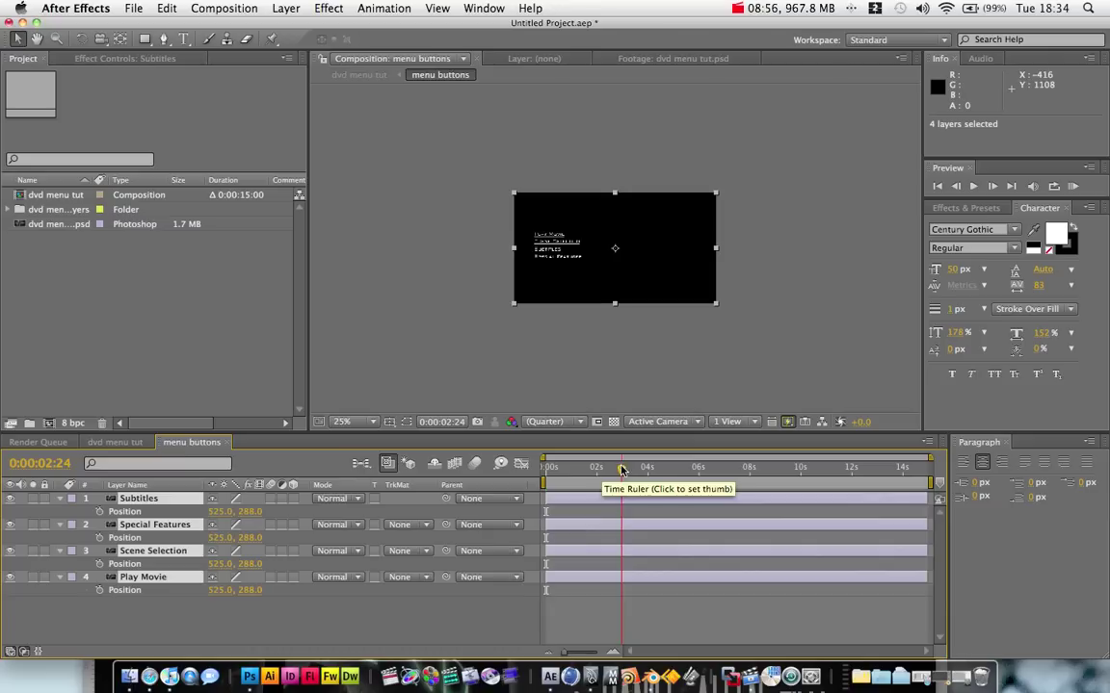
{"action": "left_click", "coordinate": [98, 511]}
{"action": "key", "text": "Home"}
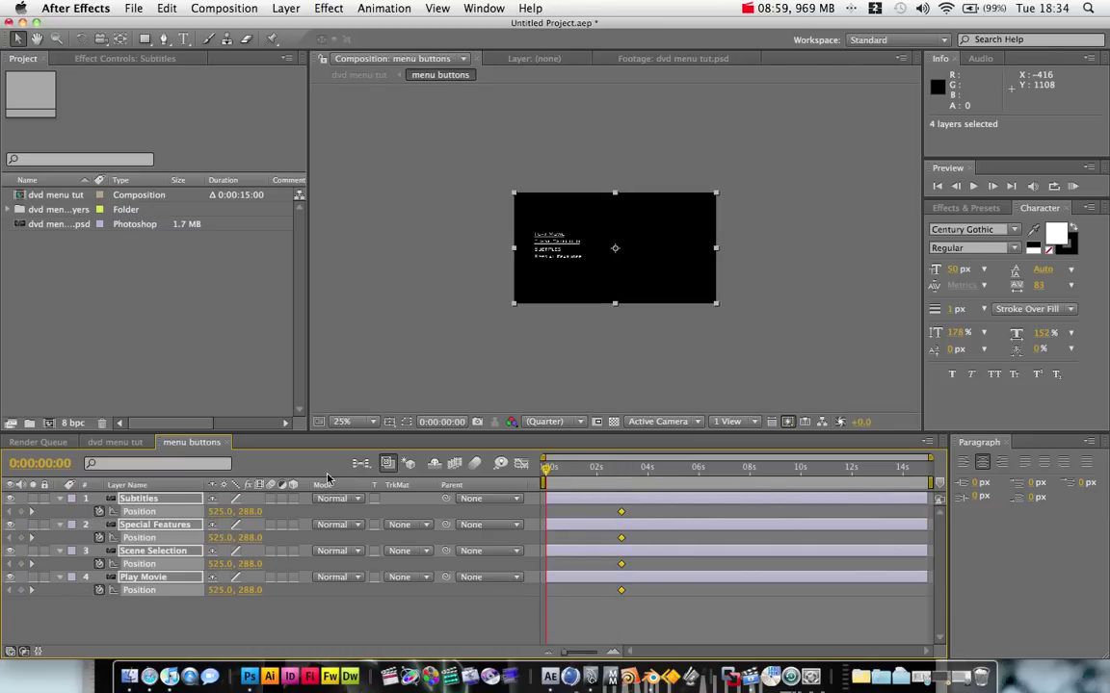
- At 0s, move Play Movie above, Special Features left, Scene Selection right, and Subtitles below frame
{"action": "left_click", "coordinate": [420, 269]}
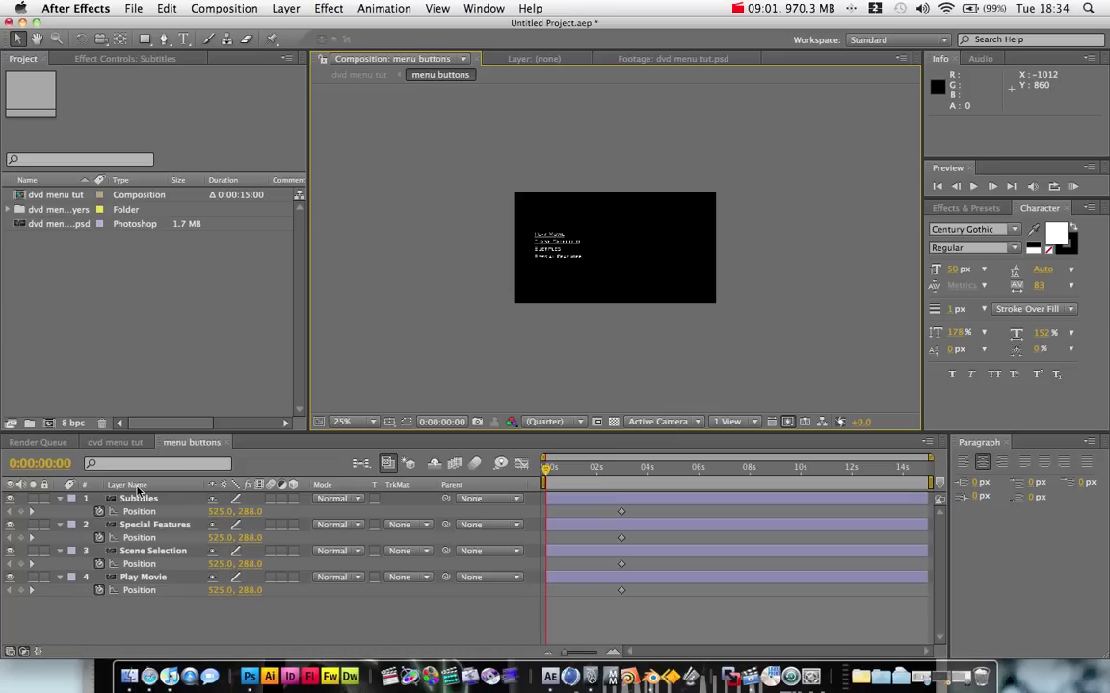
{"action": "left_click_drag", "start_coordinate": [132, 584], "coordinate": [567, 153]}
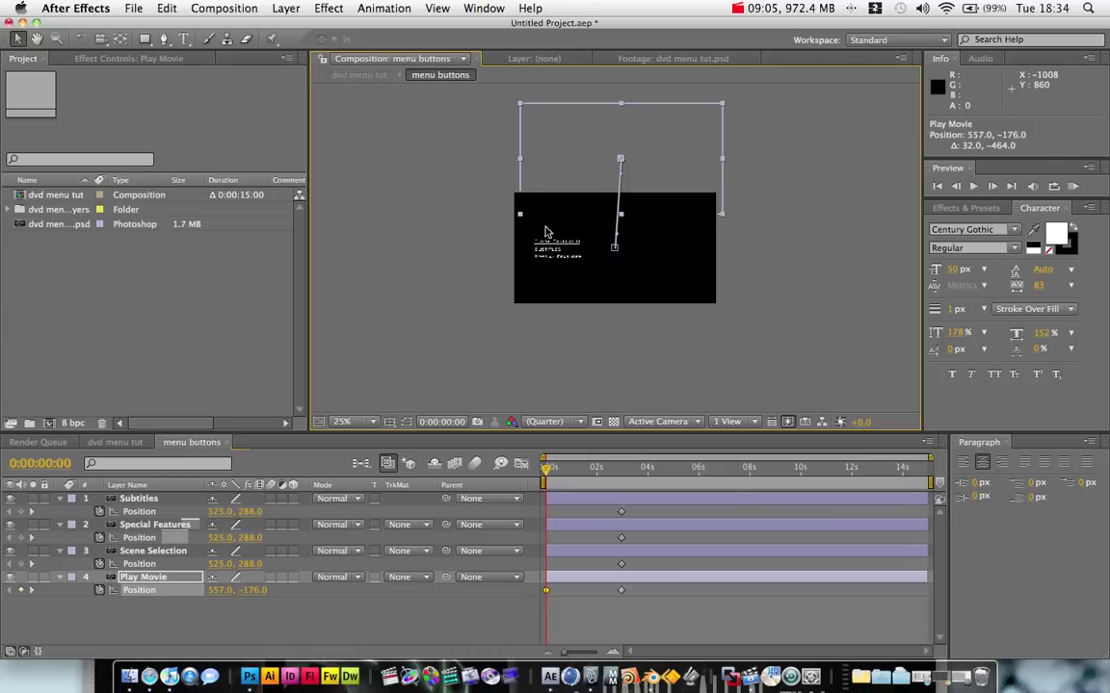
{"action": "left_click_drag", "start_coordinate": [220, 538], "coordinate": [140, 558]}
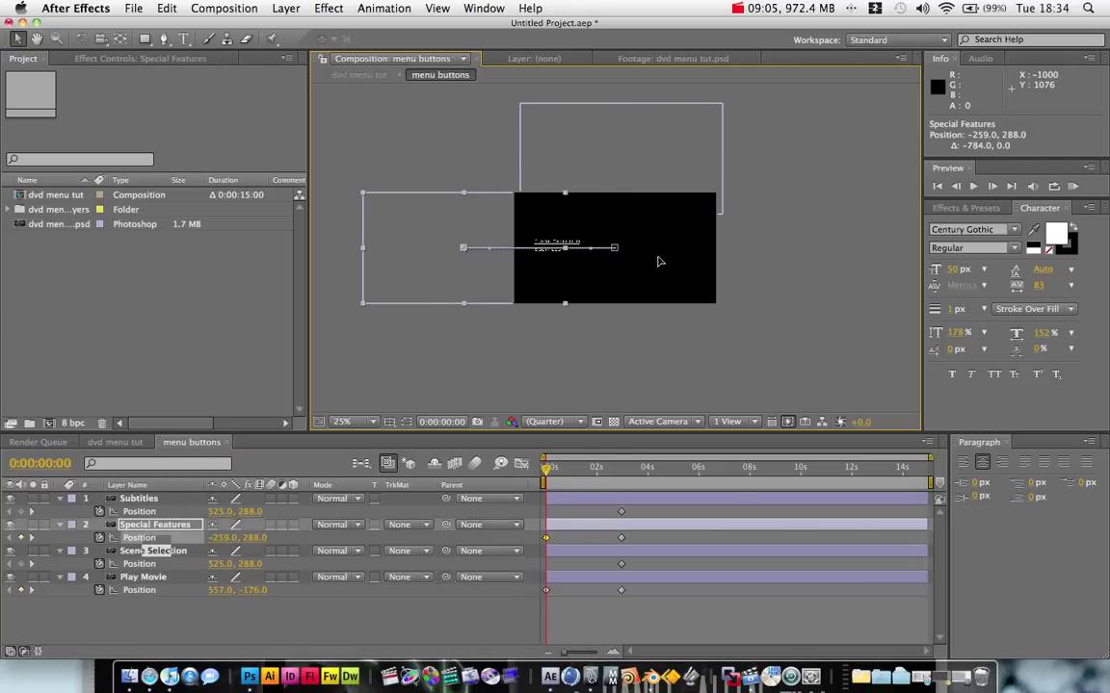
{"action": "left_click_drag", "start_coordinate": [659, 261], "coordinate": [882, 274]}
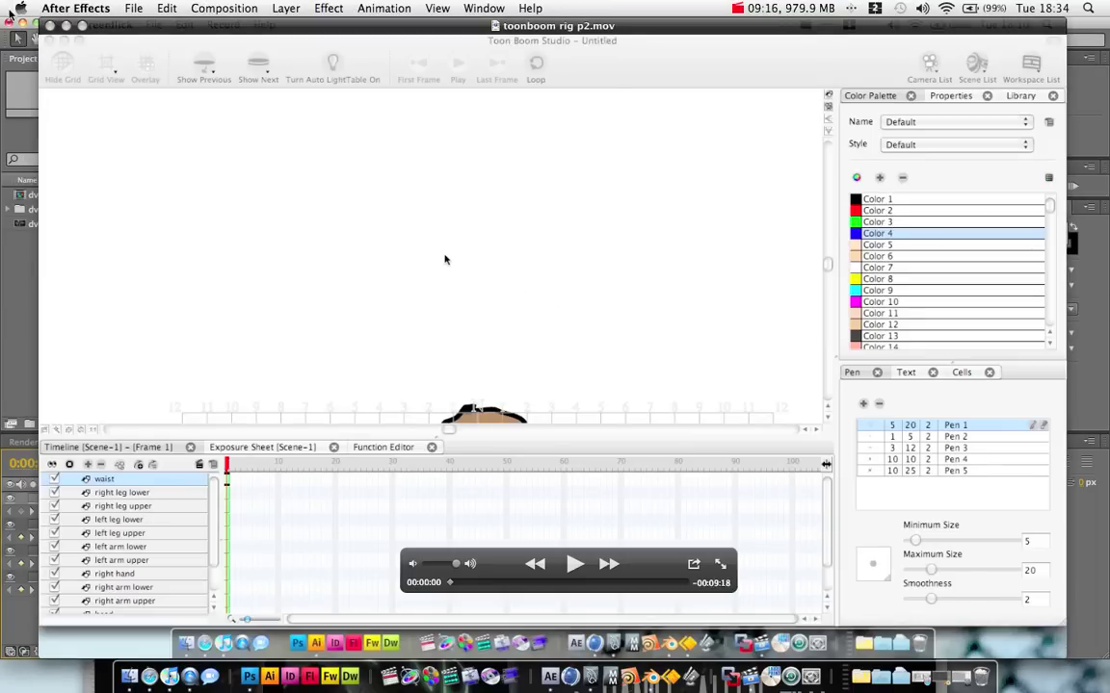
{"action": "left_click", "coordinate": [50, 26]}
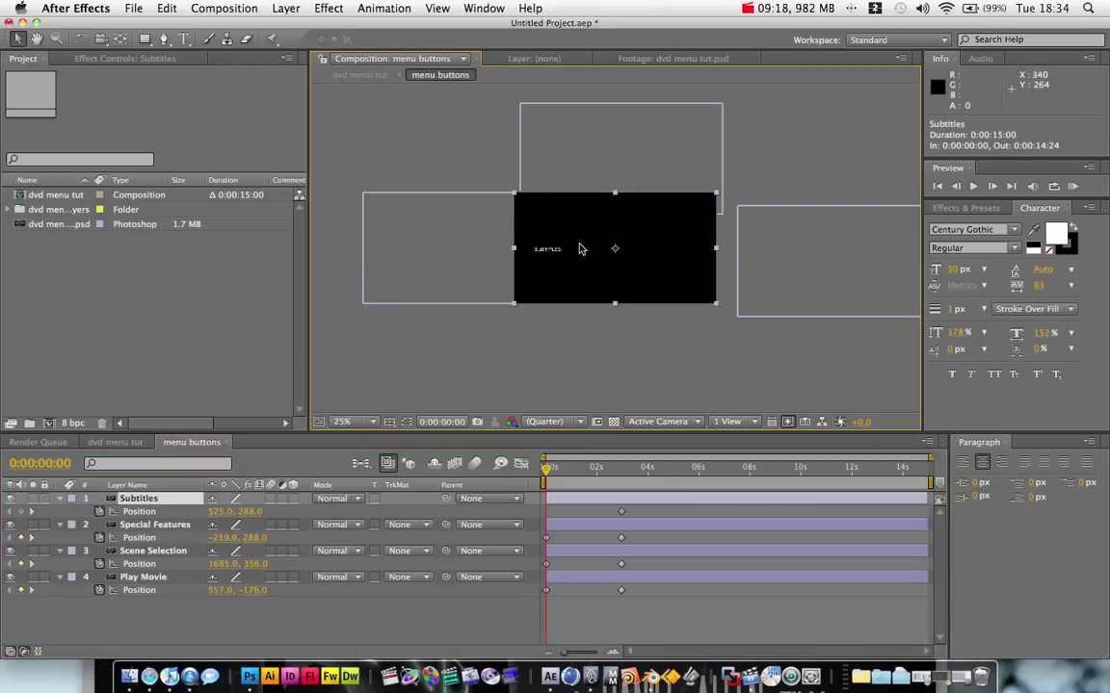
{"action": "left_click_drag", "start_coordinate": [544, 253], "coordinate": [525, 359]}
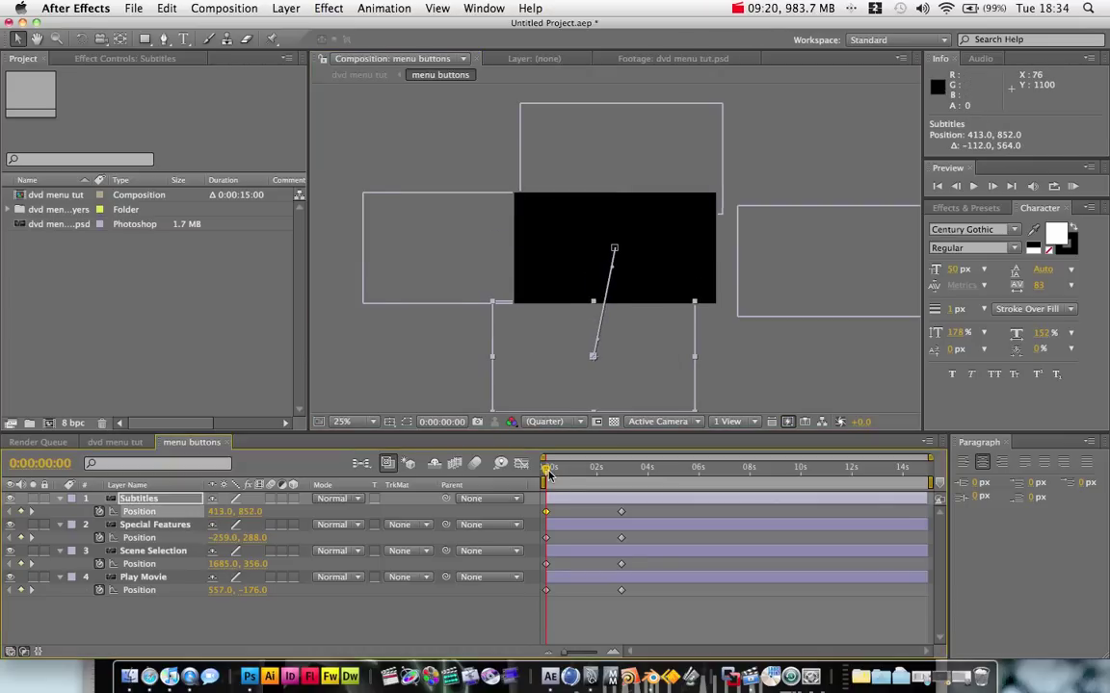
{"action": "left_click_drag", "start_coordinate": [548, 469], "coordinate": [626, 474]}
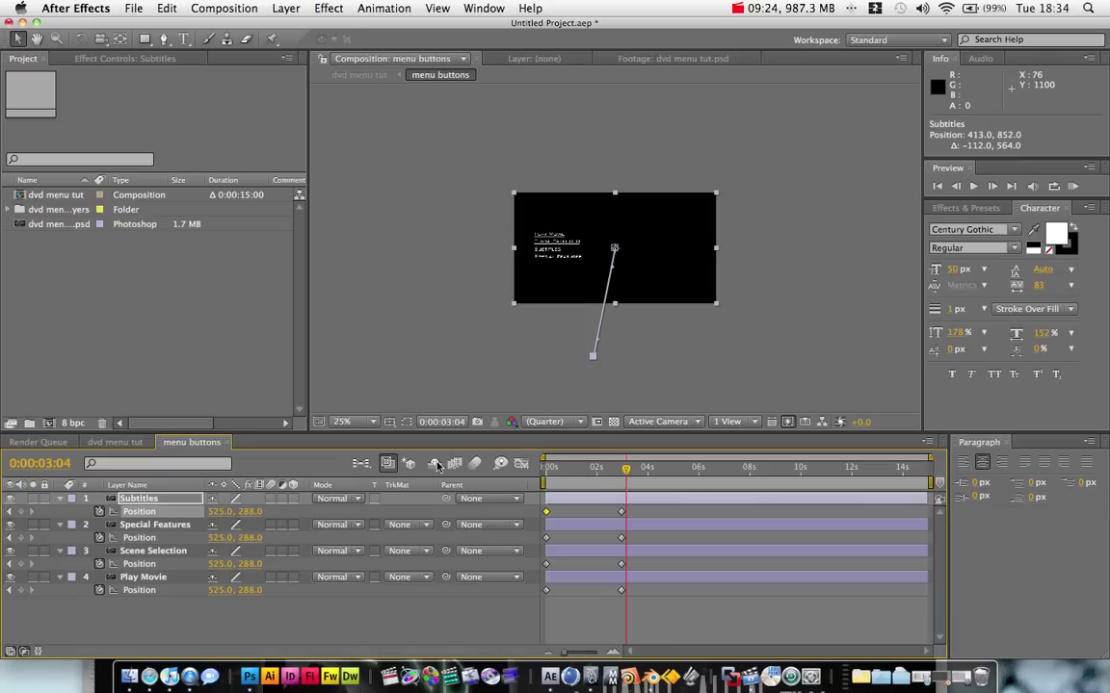
{"action": "left_click", "coordinate": [118, 443]}
- Add a new Adjustment Layer to the dvd menu tut composition
{"action": "left_click", "coordinate": [406, 557]}
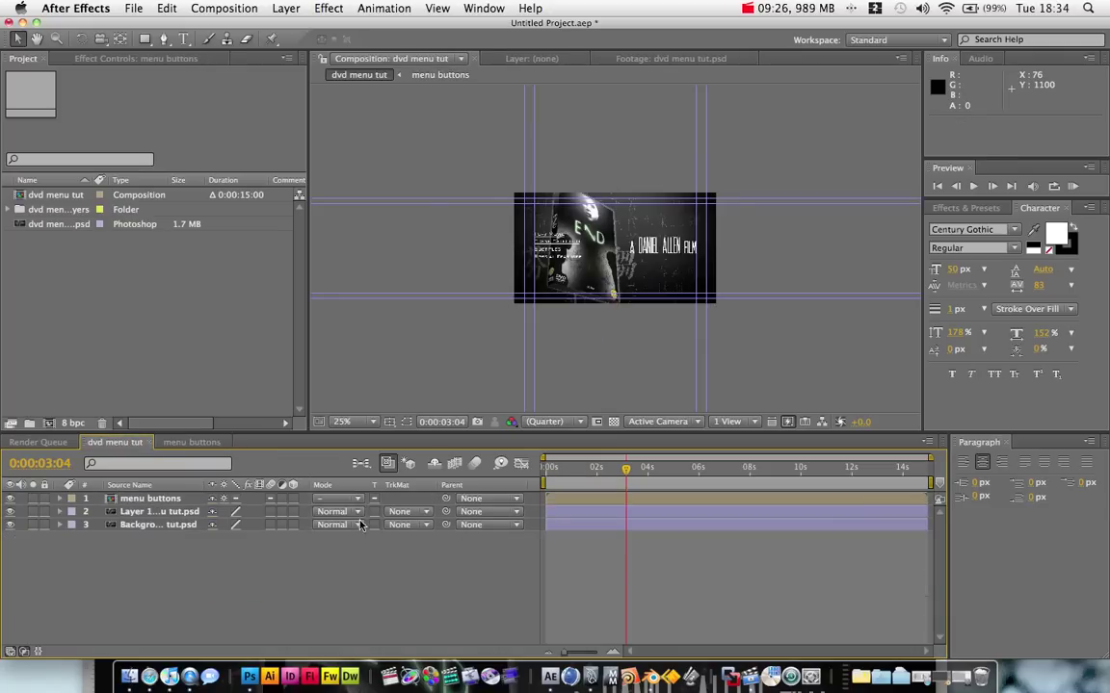
{"action": "right_click", "coordinate": [196, 505]}
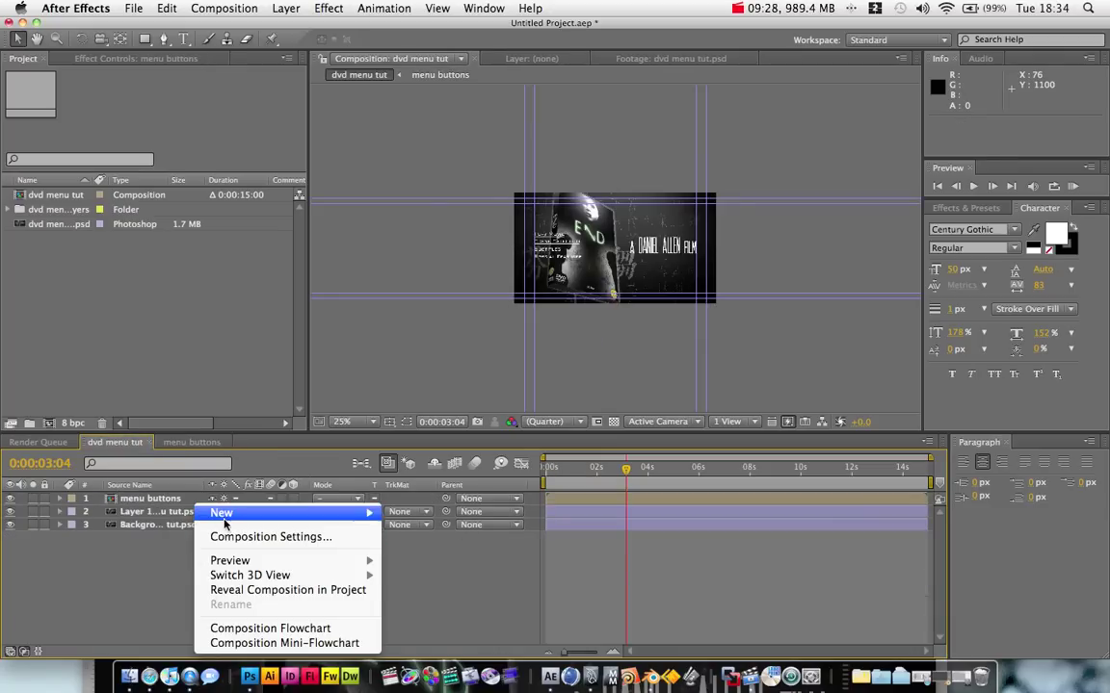
{"action": "mouse_move", "coordinate": [222, 512]}
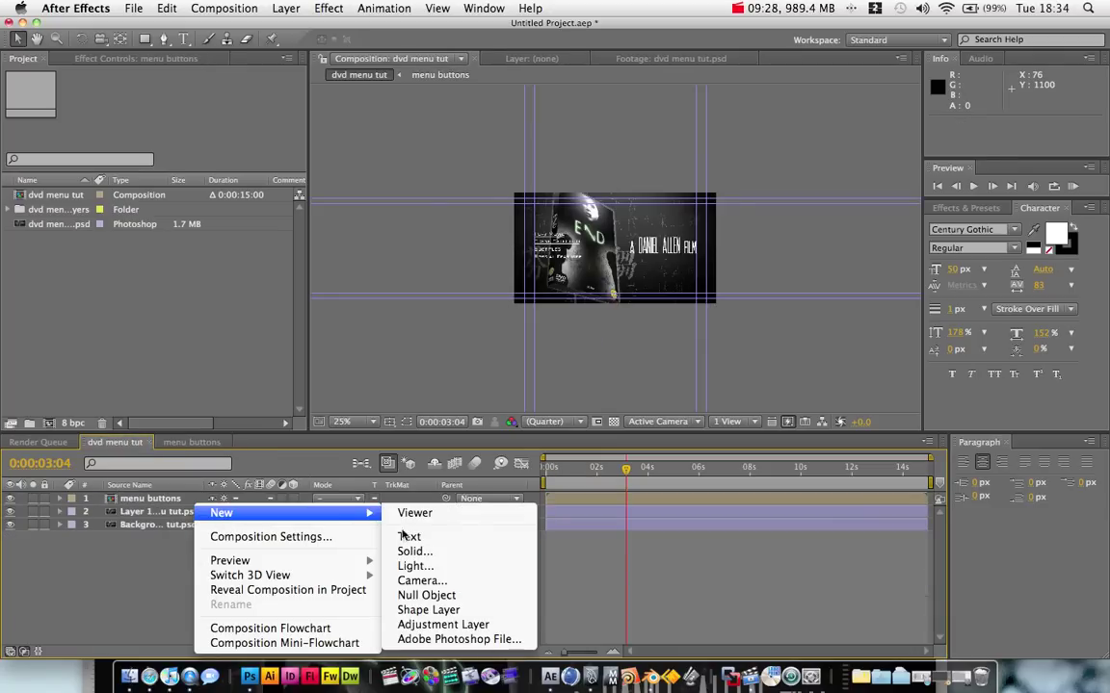
{"action": "left_click", "coordinate": [444, 624]}
- Apply Noise to the adjustment layer with Amount of Noise at 20% and zoom in to inspect it
{"action": "left_click", "coordinate": [328, 7]}
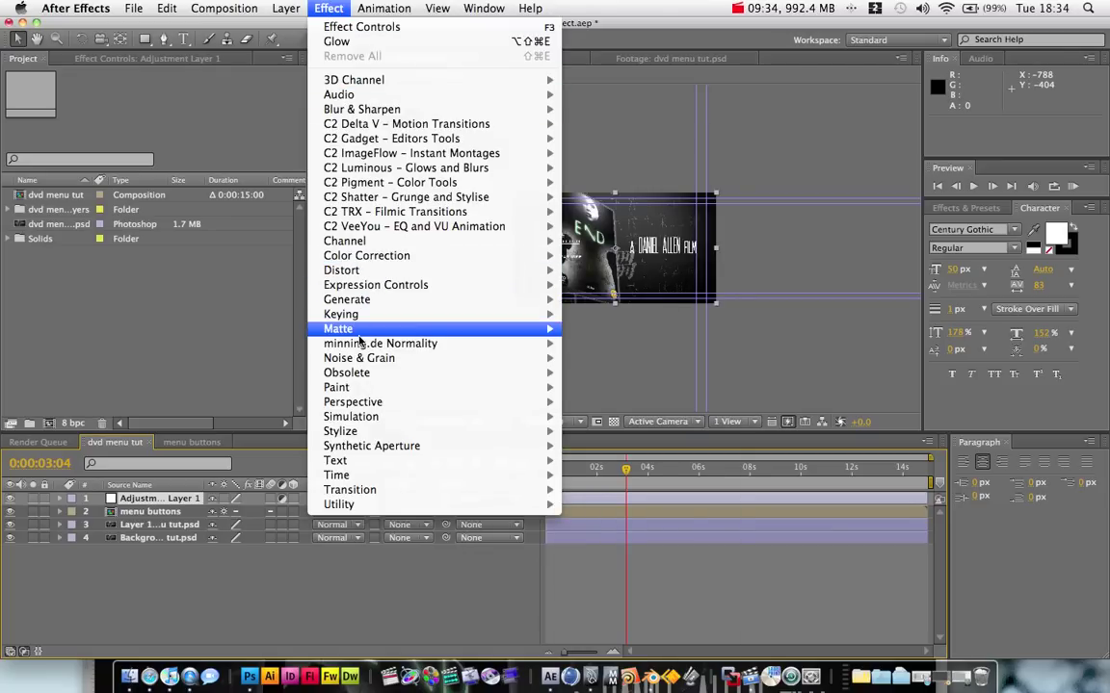
{"action": "mouse_move", "coordinate": [363, 364]}
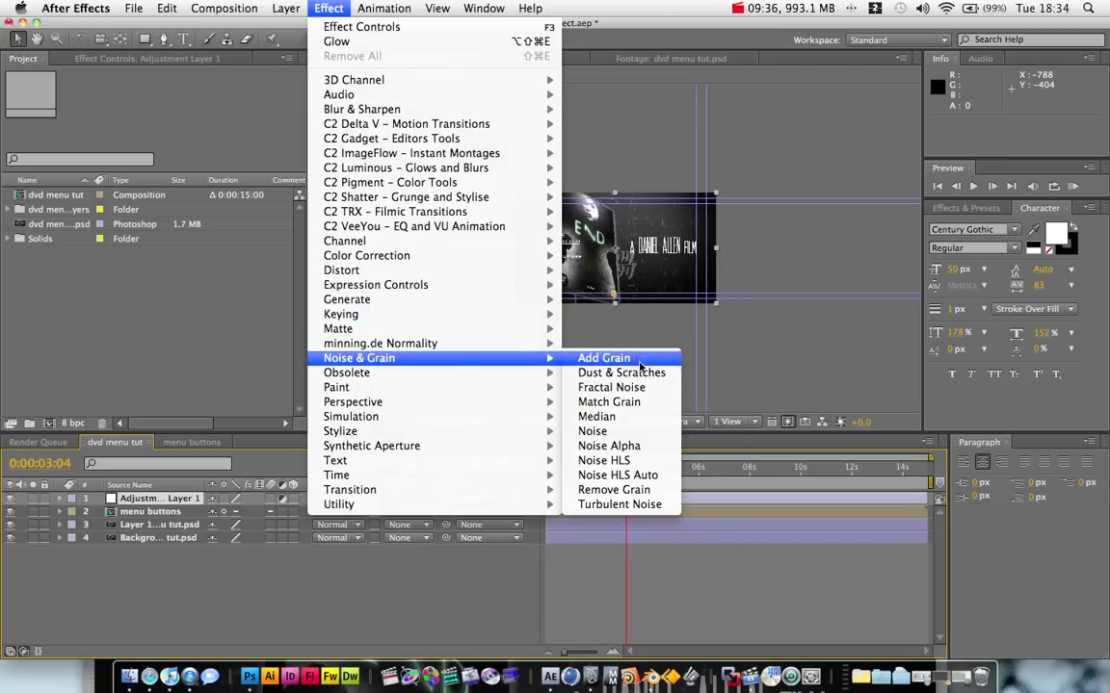
{"action": "left_click", "coordinate": [596, 431]}
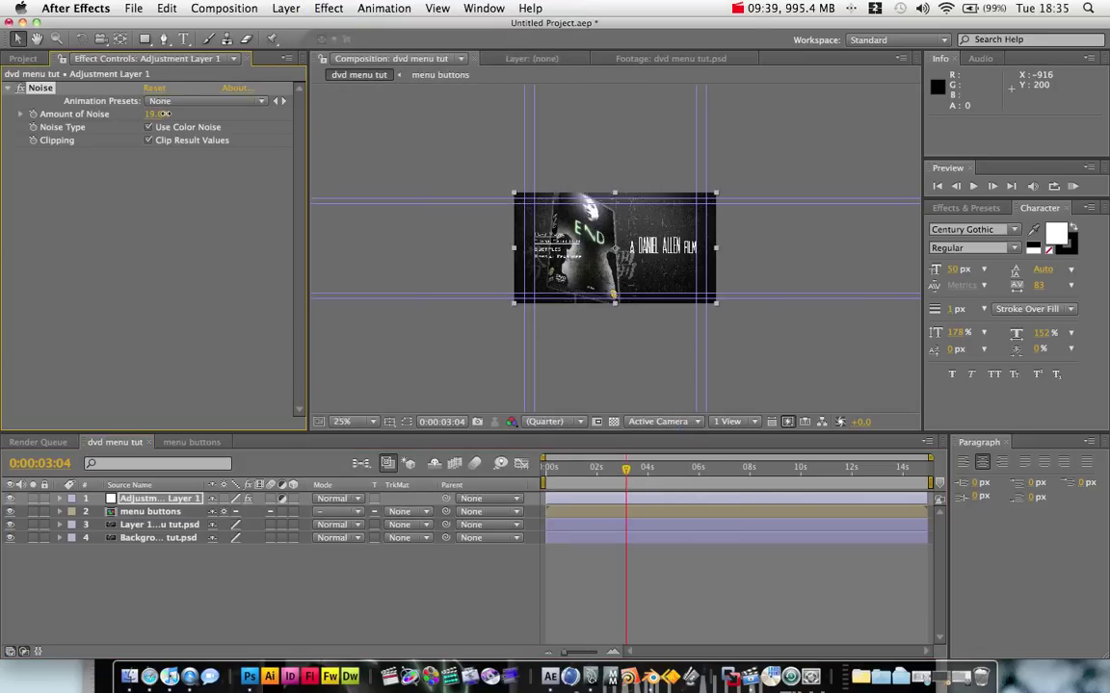
{"action": "left_click_drag", "start_coordinate": [163, 114], "coordinate": [170, 114]}
{"action": "key", "text": "/"}
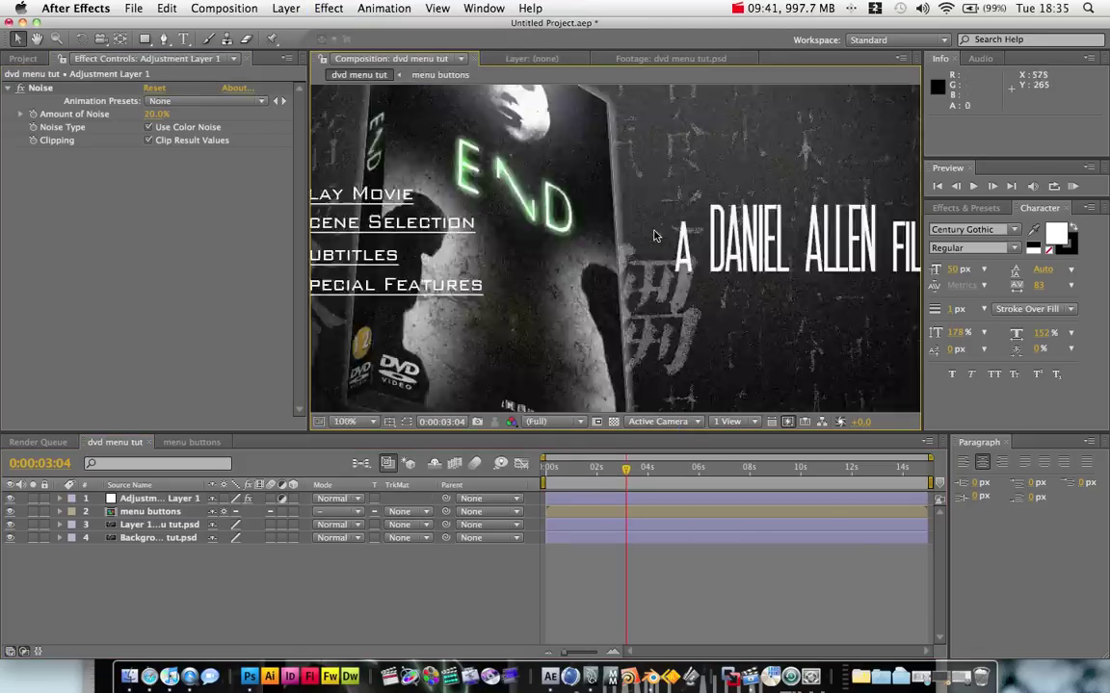
{"action": "key", "text": "period"}
{"action": "key", "text": "period"}
{"action": "left_click_drag", "start_coordinate": [661, 469], "coordinate": [671, 469]}
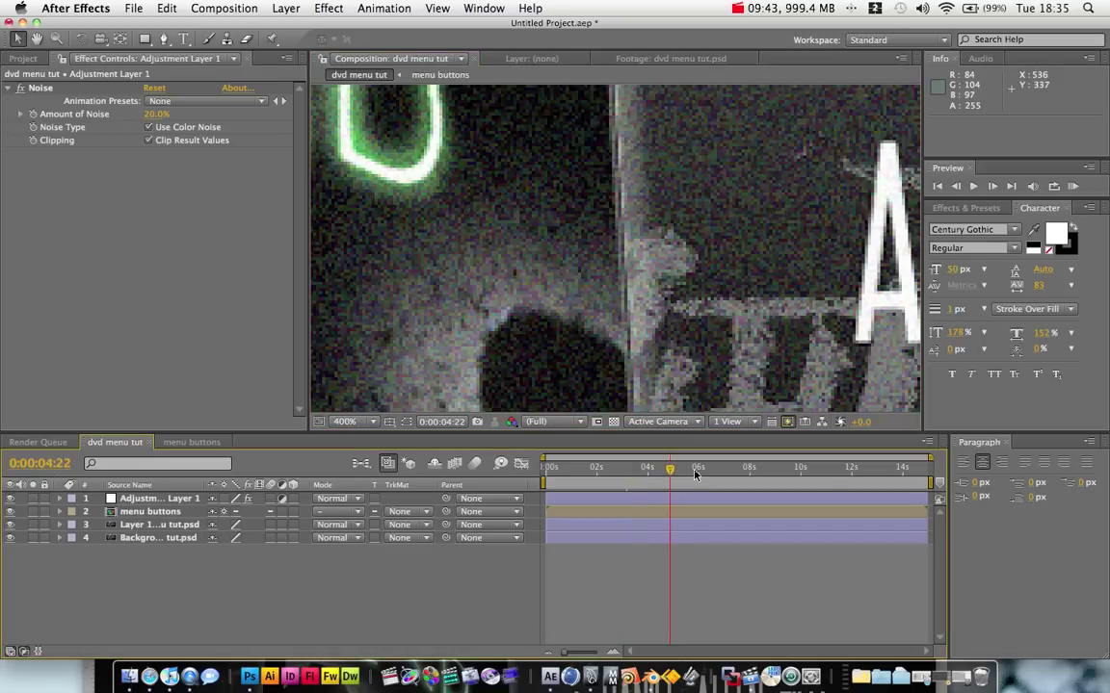
{"action": "left_click", "coordinate": [719, 469]}
{"action": "left_click", "coordinate": [752, 469]}
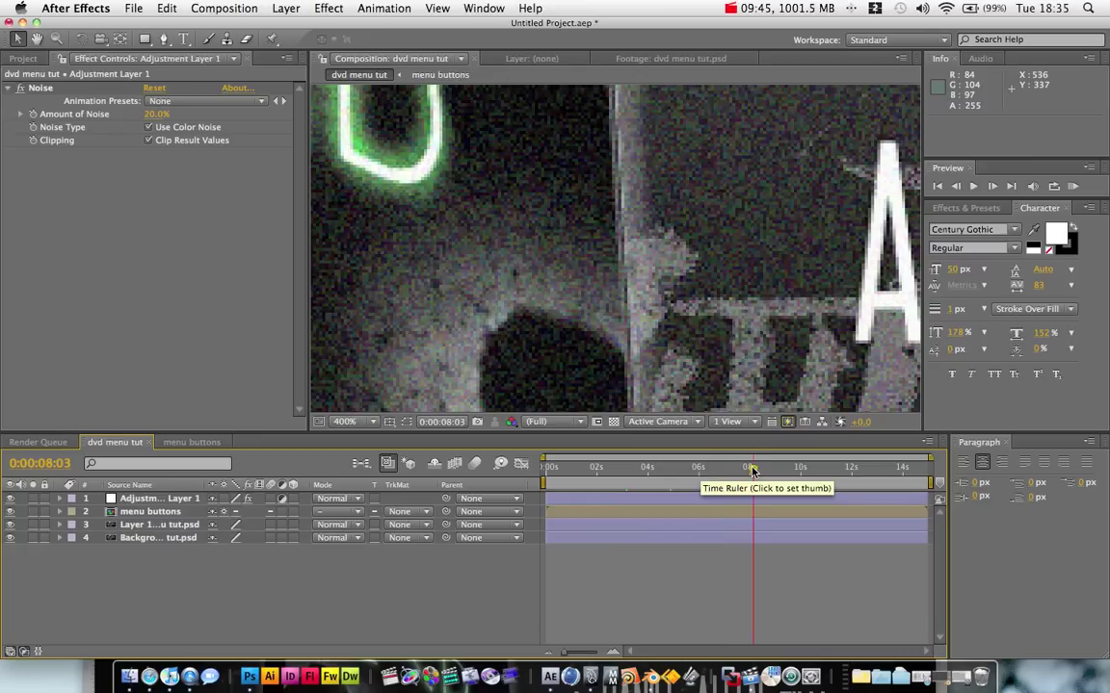
{"action": "left_click", "coordinate": [606, 468]}
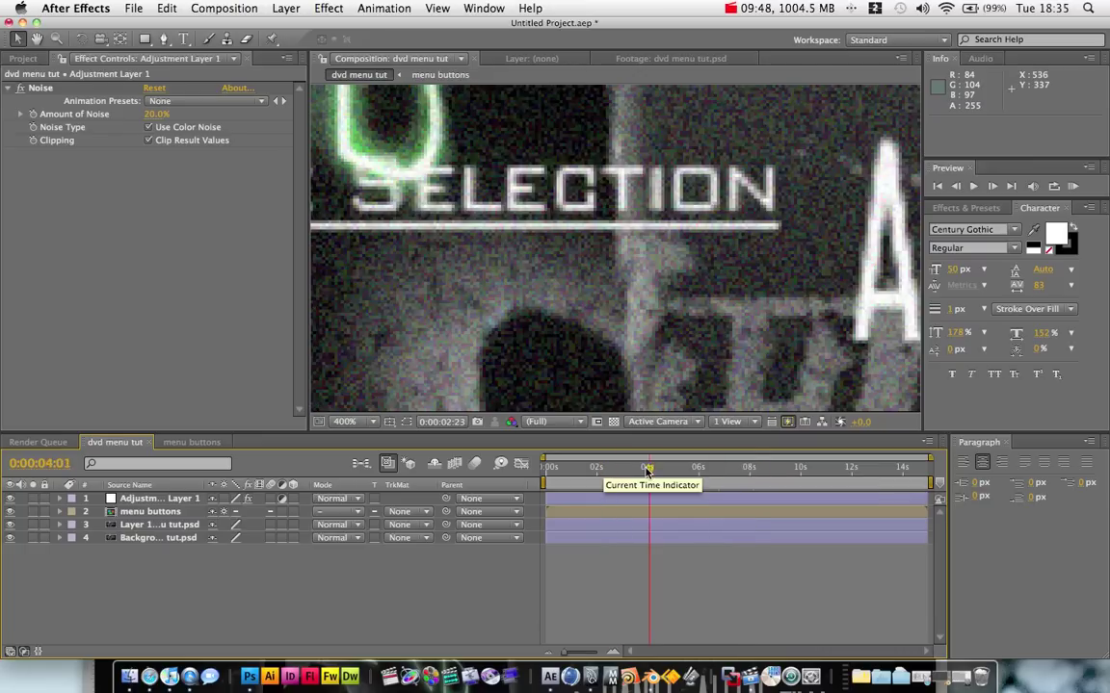
{"action": "left_click_drag", "start_coordinate": [646, 472], "coordinate": [678, 472]}
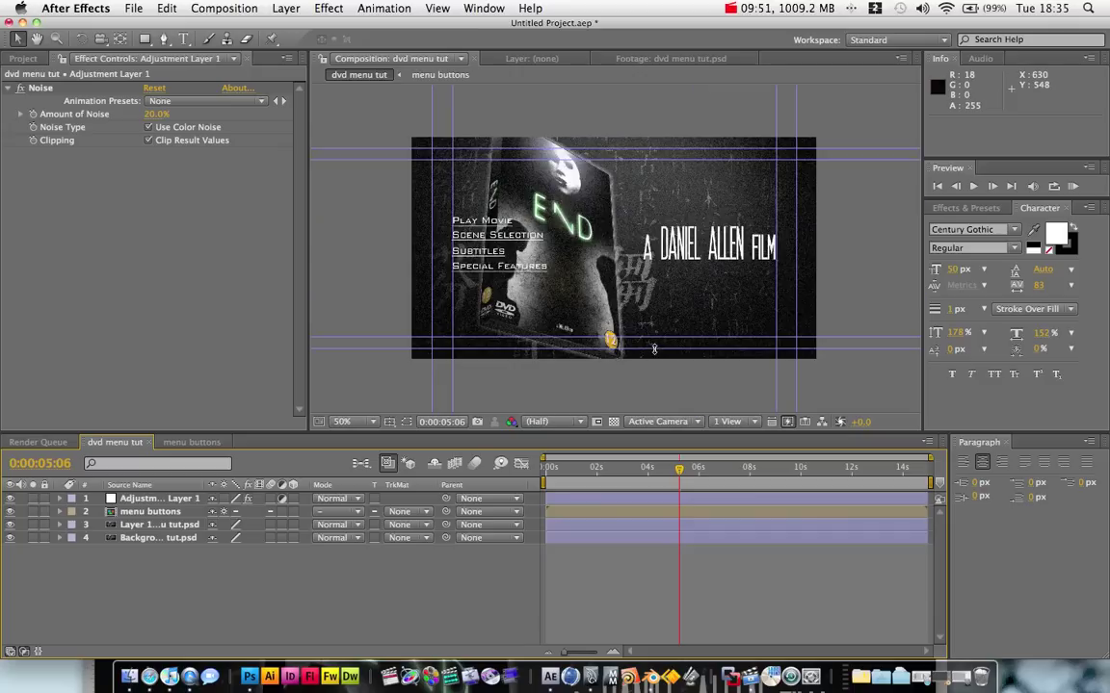
{"action": "scroll", "coordinate": [653, 348], "scroll_direction": "up", "scroll_amount": 3}
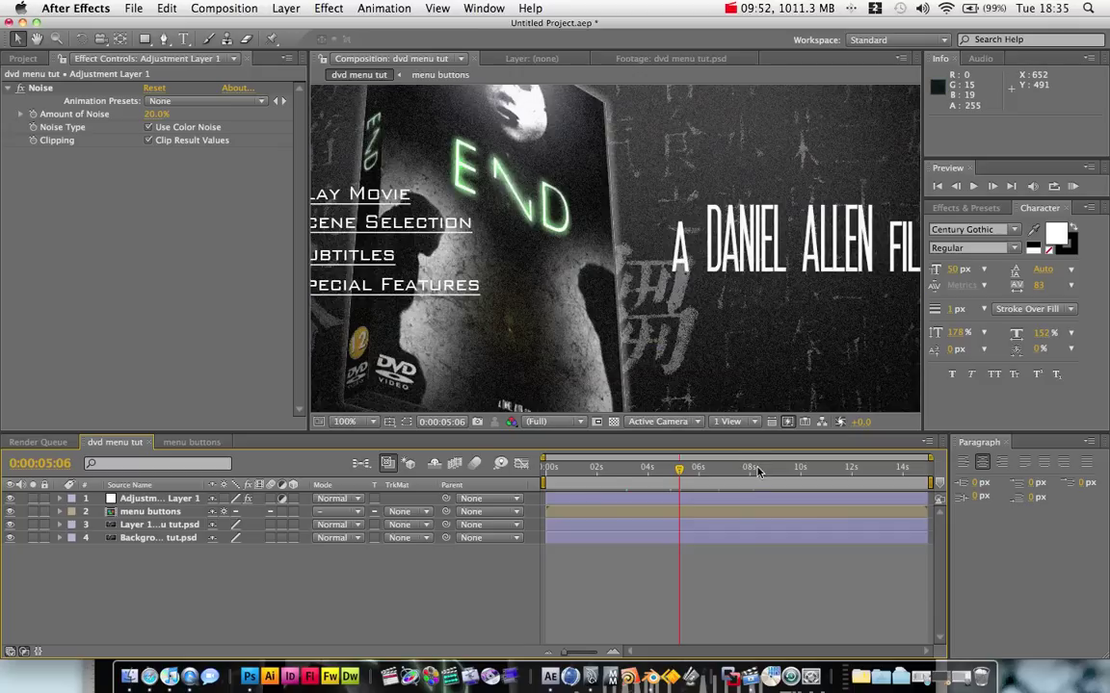
{"action": "left_click_drag", "start_coordinate": [745, 468], "coordinate": [827, 468]}
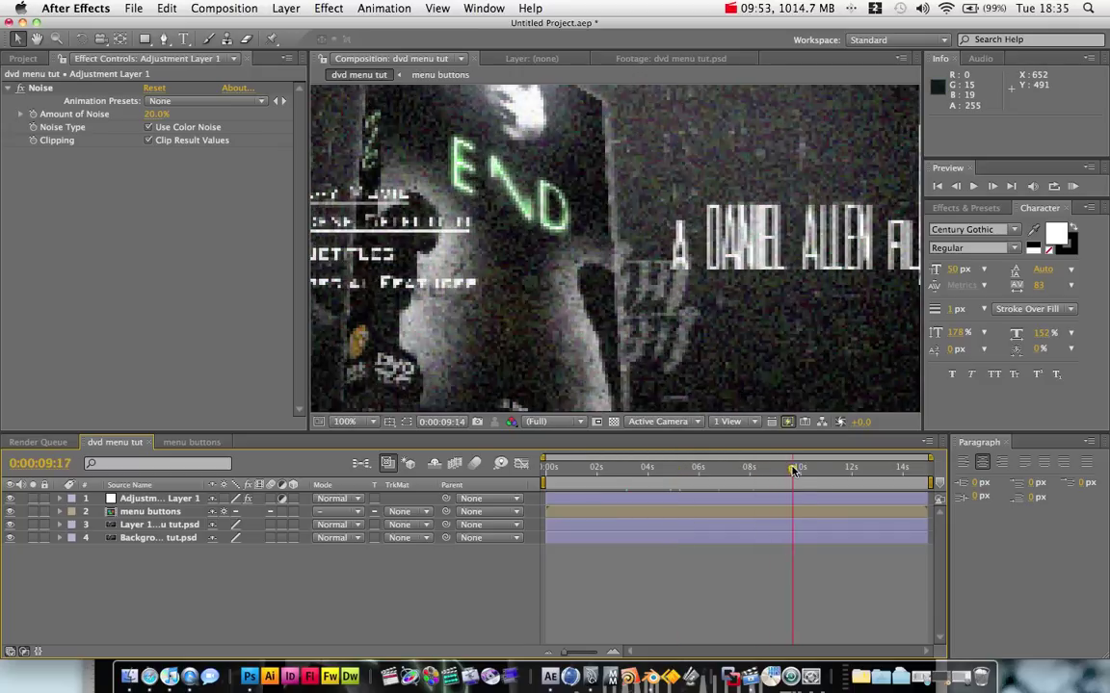
{"action": "left_click_drag", "start_coordinate": [864, 468], "coordinate": [840, 469]}
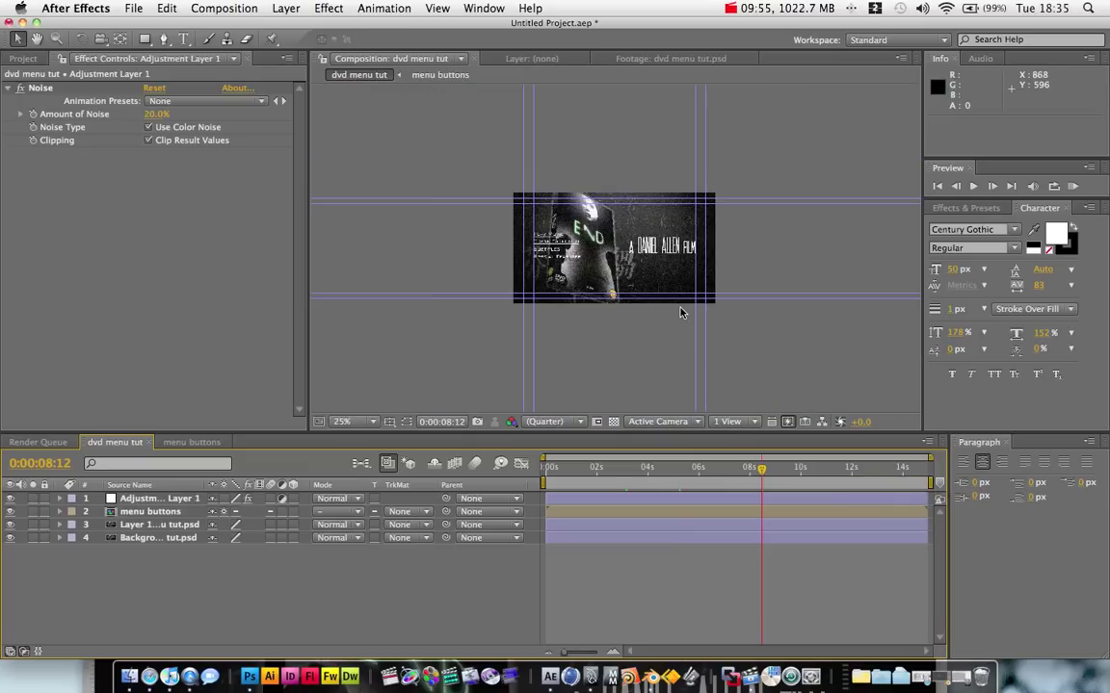
{"action": "scroll", "coordinate": [679, 311], "scroll_direction": "up", "scroll_amount": 1}
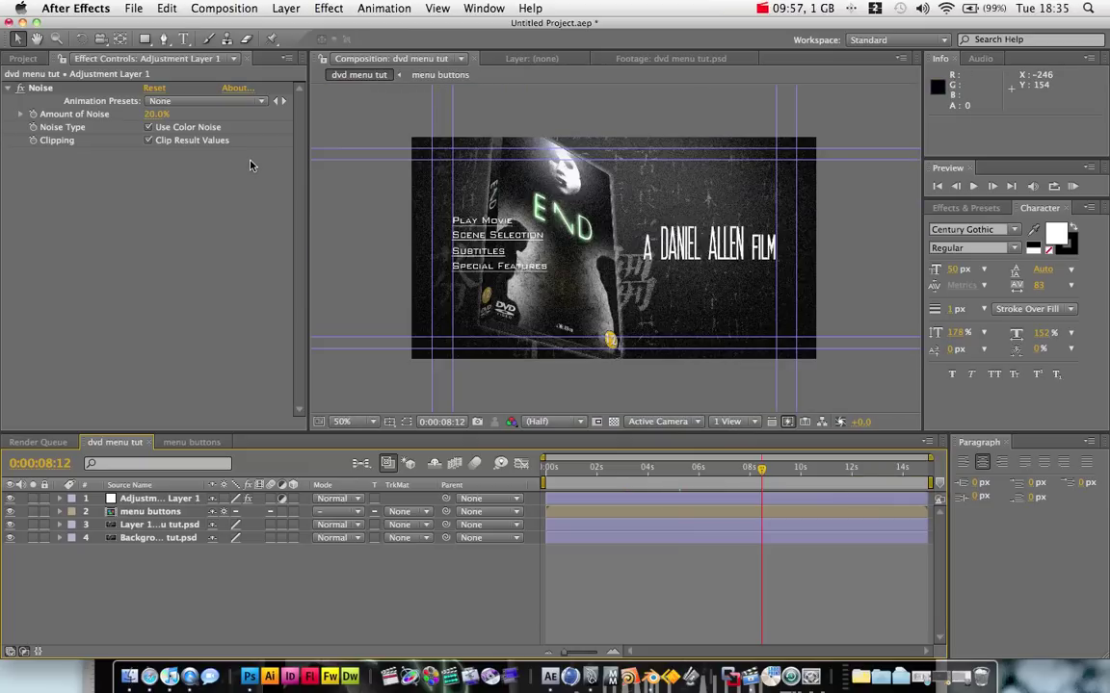
{"action": "left_click_drag", "start_coordinate": [578, 468], "coordinate": [627, 467]}
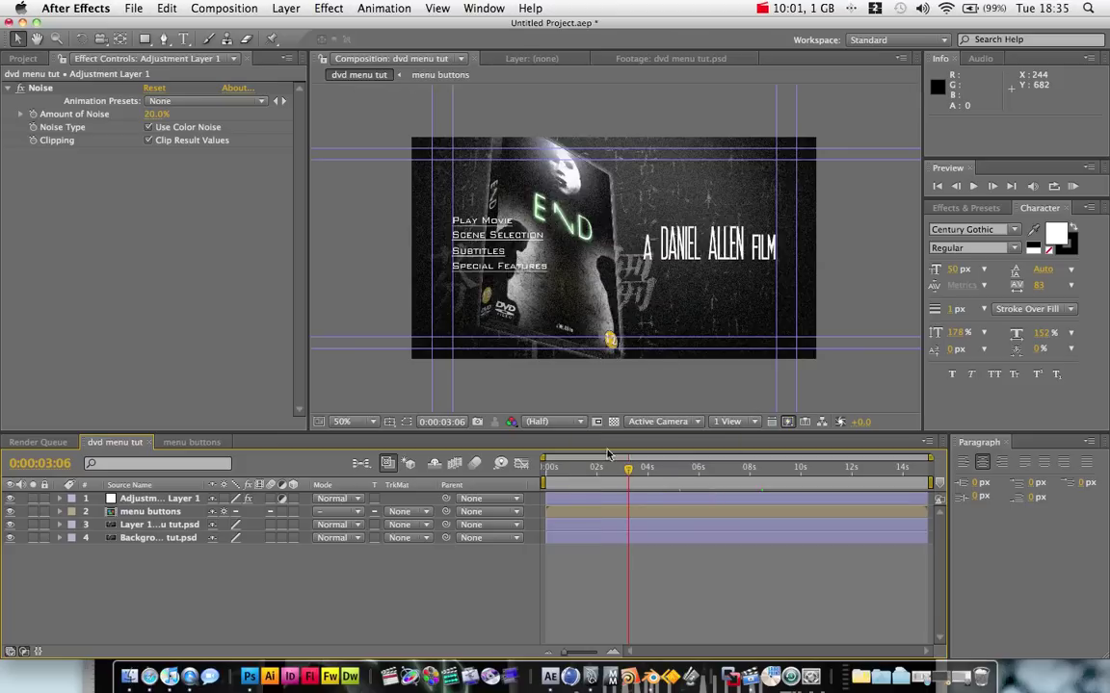
- Apply Stylize > Glow to Adjustment Layer 1 and start an expression on Glow Intensity
{"action": "left_click", "coordinate": [149, 498]}
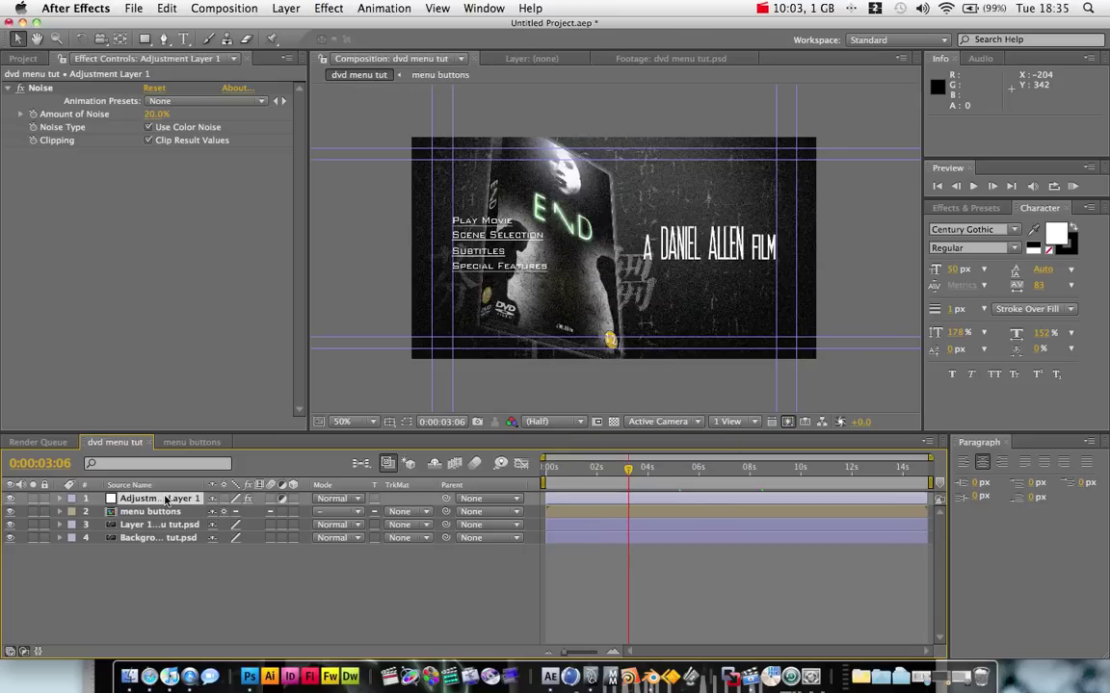
{"action": "left_click", "coordinate": [329, 8]}
{"action": "mouse_move", "coordinate": [347, 430]}
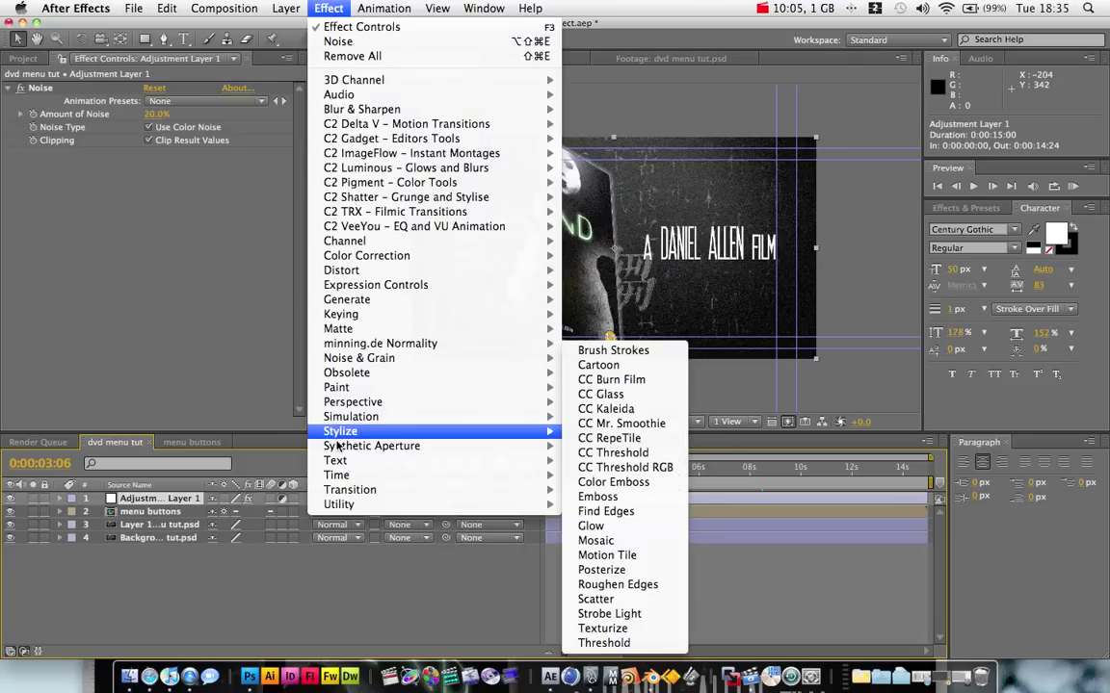
{"action": "left_click", "coordinate": [592, 526]}
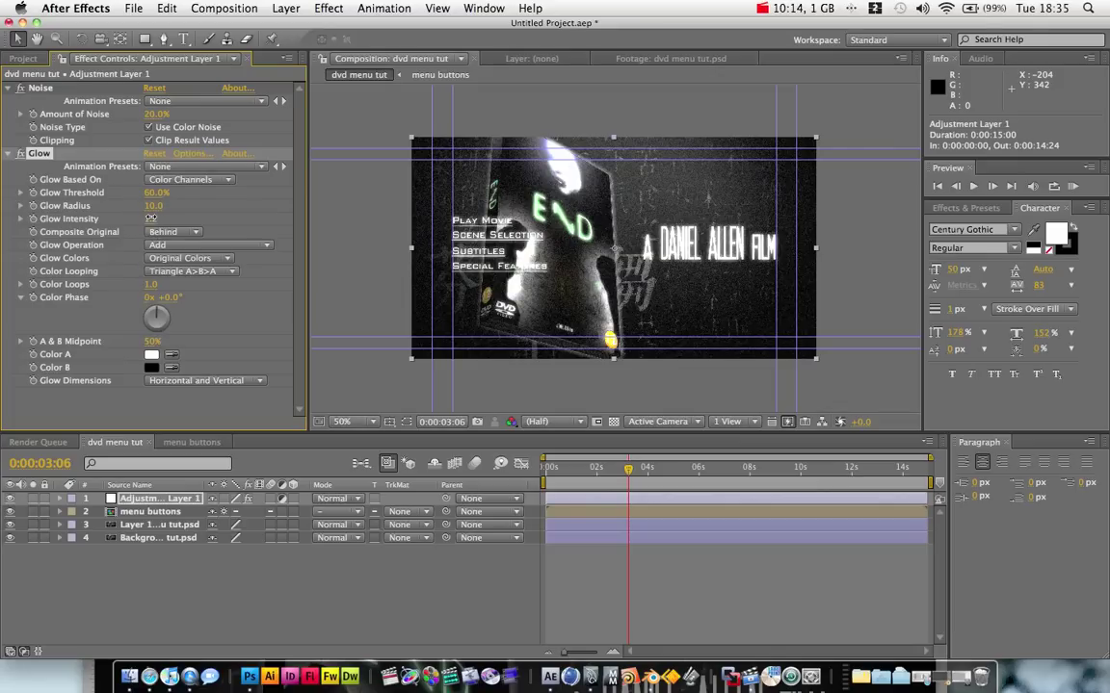
{"action": "left_click", "coordinate": [32, 219], "text": "alt"}
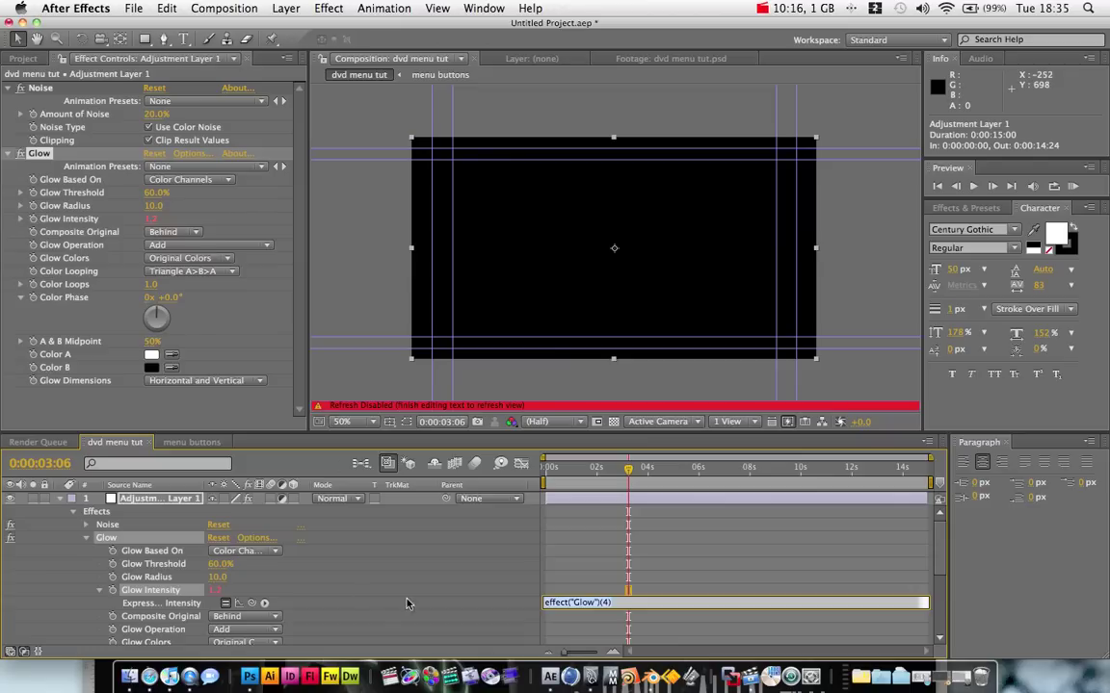
- Enter the expression wiggle(2,2) for Glow Intensity and commit it
{"action": "type", "text": "wiggle(2"}
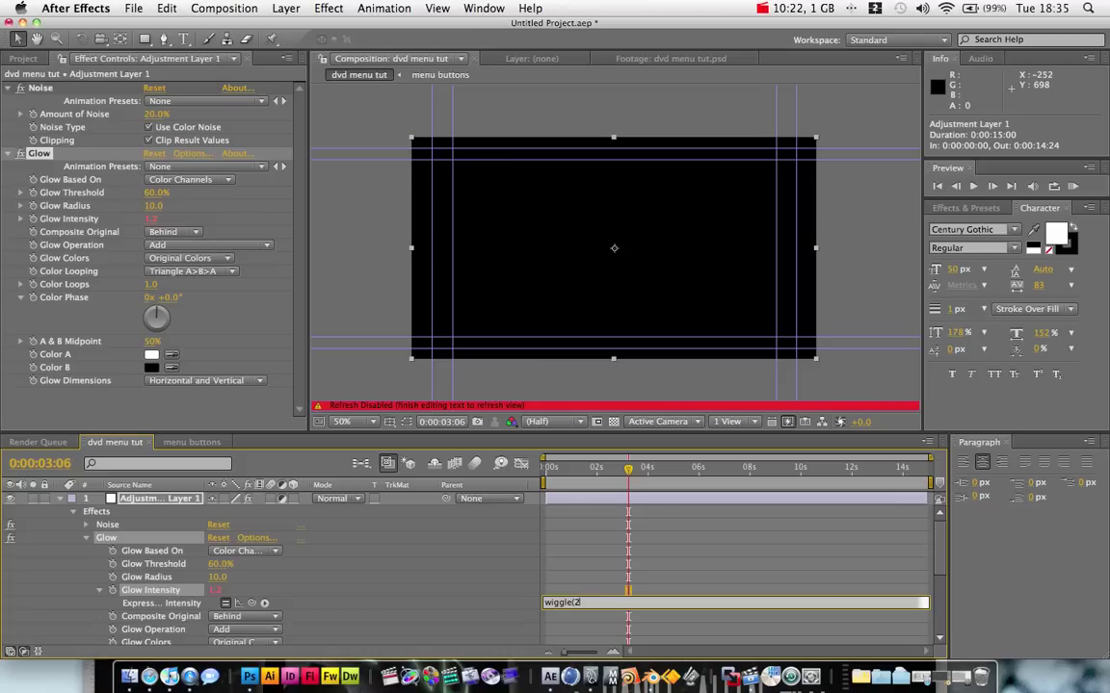
{"action": "type", "text": ",2)"}
{"action": "key", "text": "Return"}
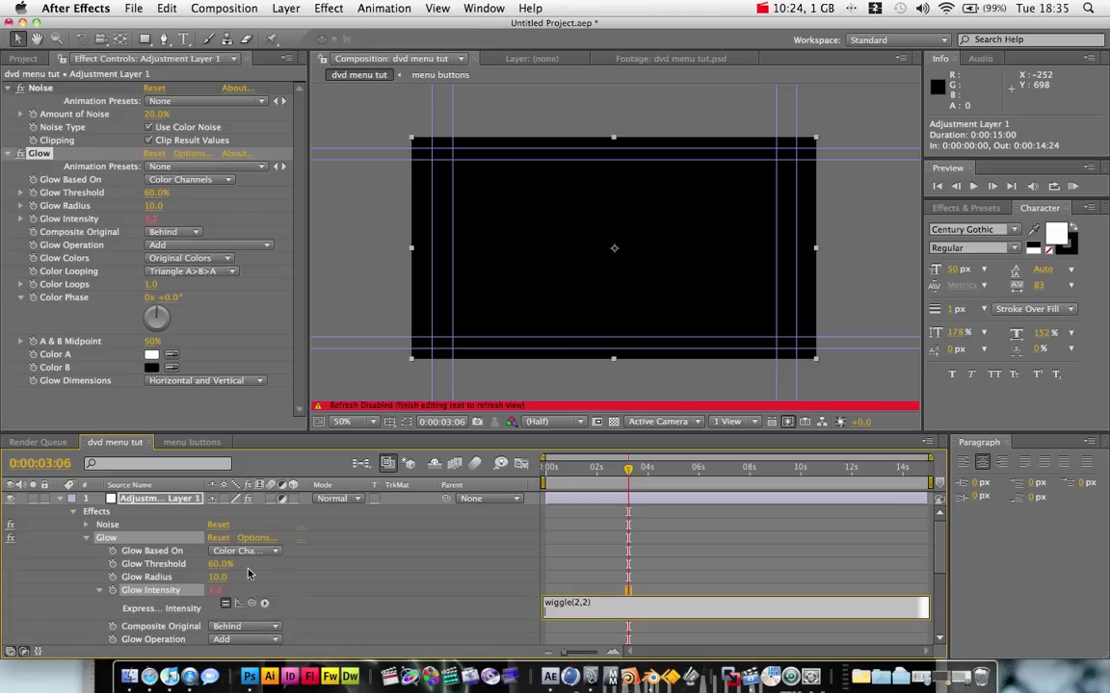
{"action": "left_click", "coordinate": [575, 551]}
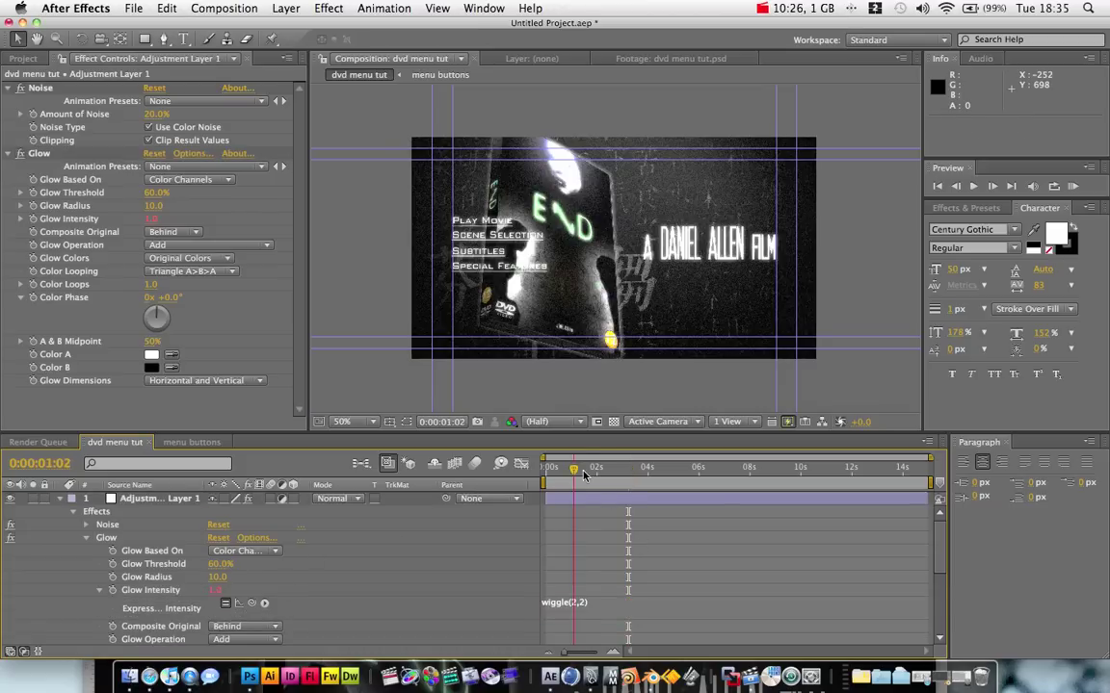
- Scrub the timeline from about 1 to 11 seconds to watch the glow flicker
{"action": "left_click", "coordinate": [595, 470]}
{"action": "left_click_drag", "start_coordinate": [595, 470], "coordinate": [714, 479]}
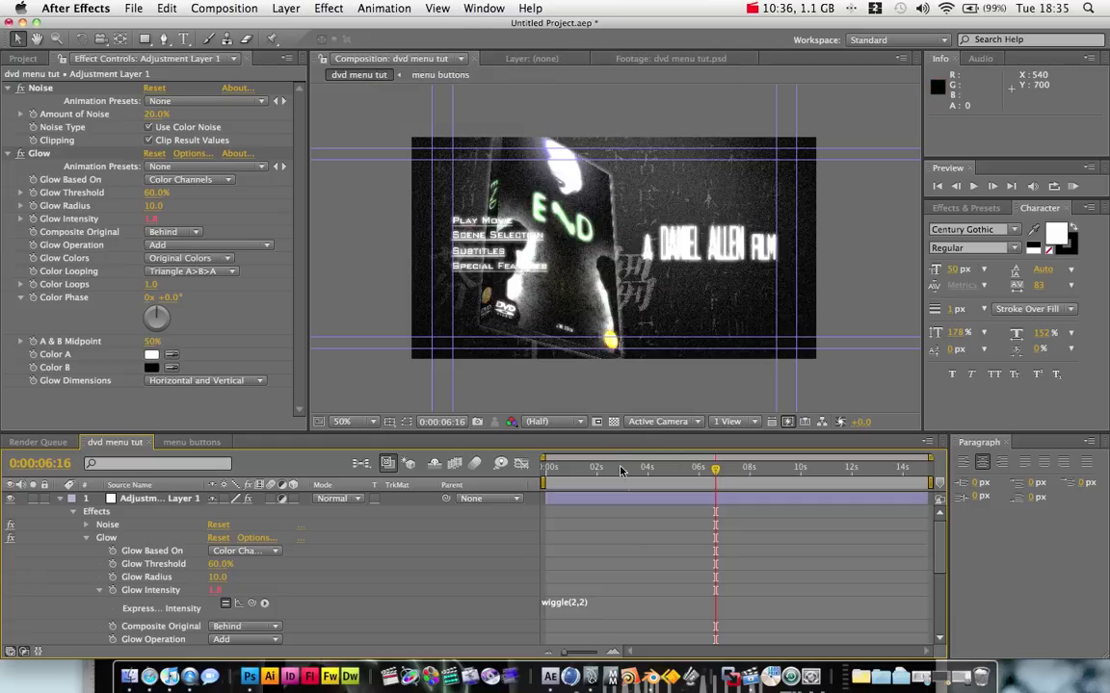
{"action": "left_click", "coordinate": [656, 468]}
{"action": "left_click", "coordinate": [821, 468]}
{"action": "left_click_drag", "start_coordinate": [843, 477], "coordinate": [716, 470]}
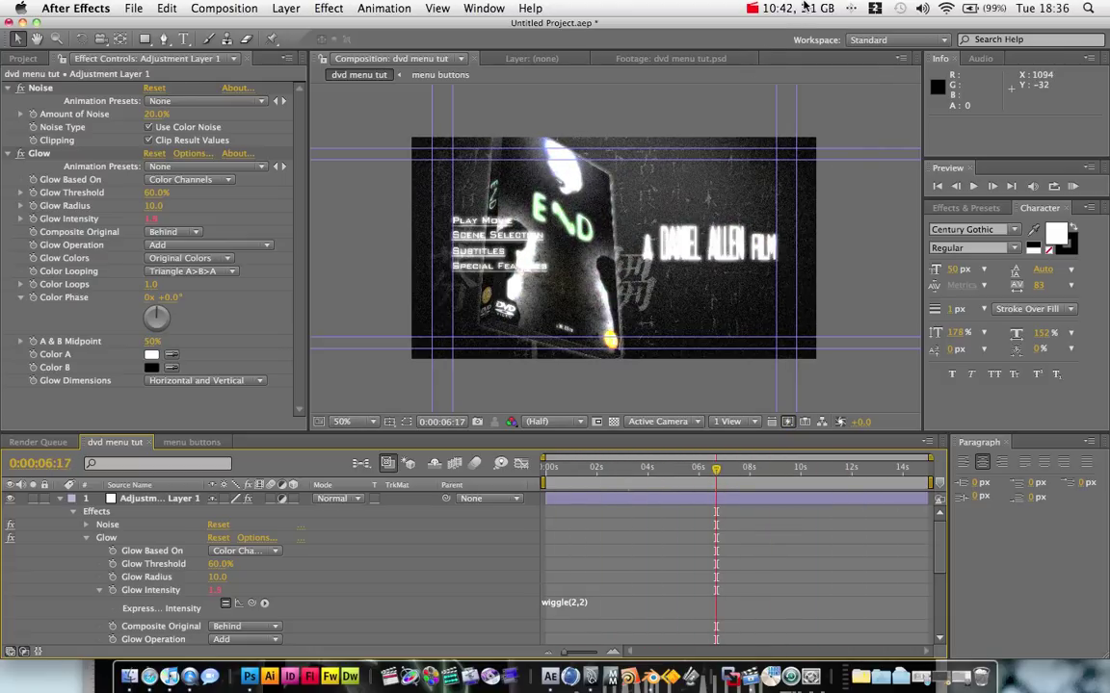